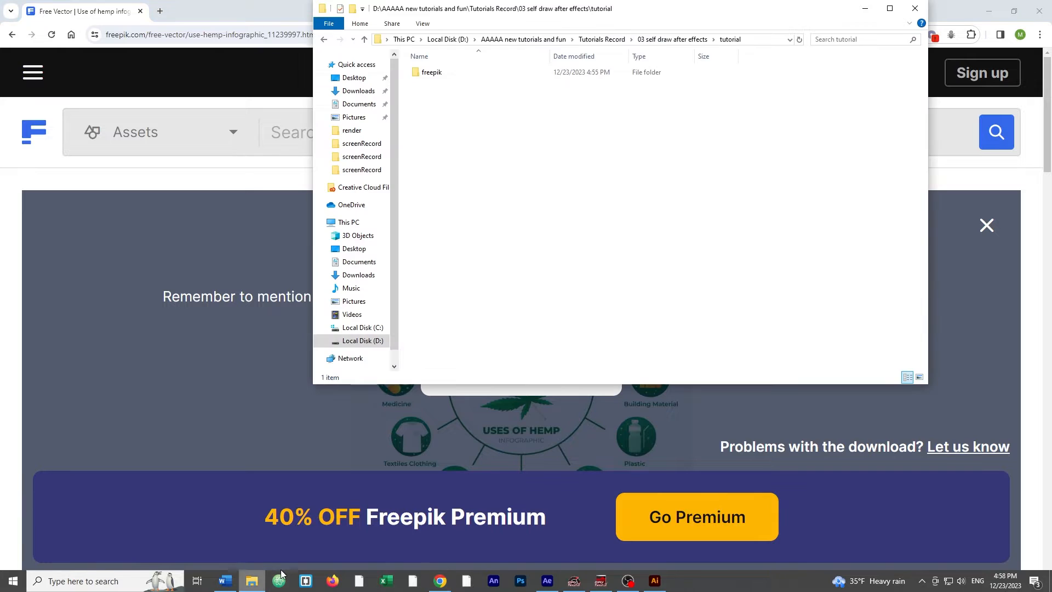
Open the freepik folder and delete all the extracted files, keeping only use-hemp-infographic.zip
double_click(433, 72)
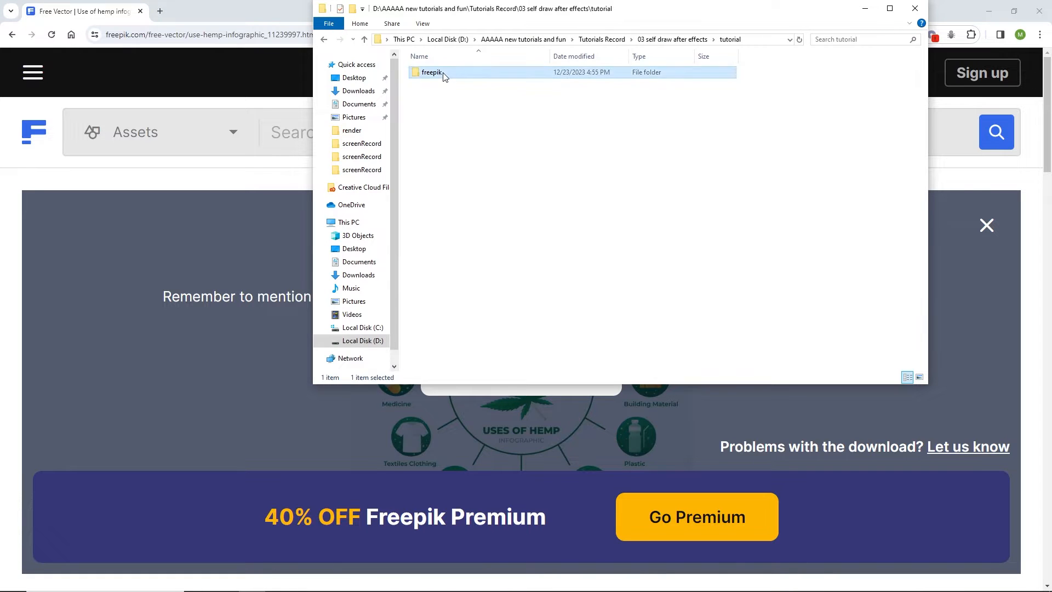
click(441, 132)
shift+click(436, 73)
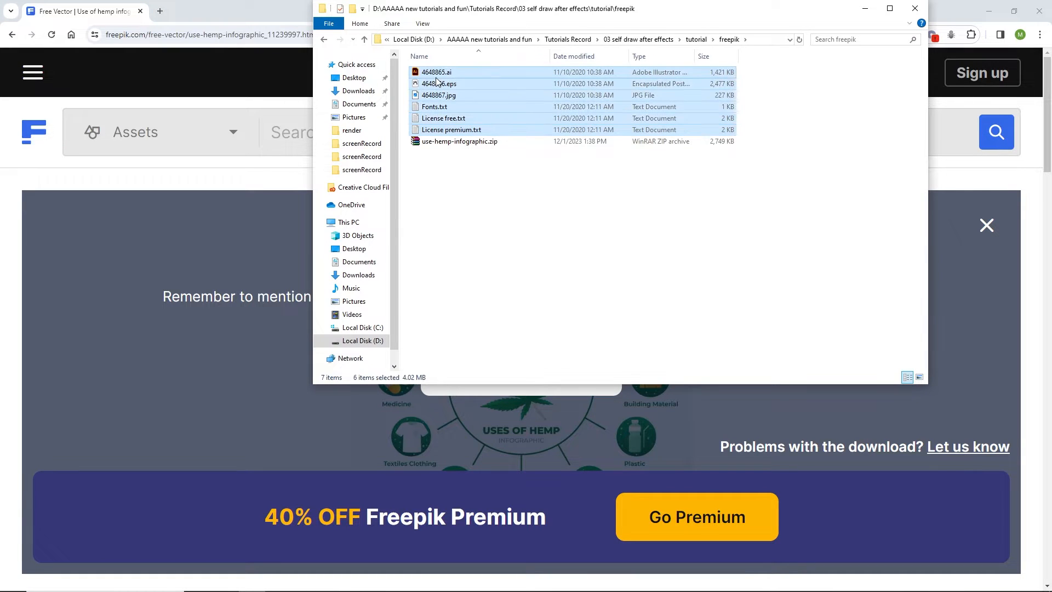
key(Delete)
Extract use-hemp-infographic.zip directly into the current folder
right_click(447, 75)
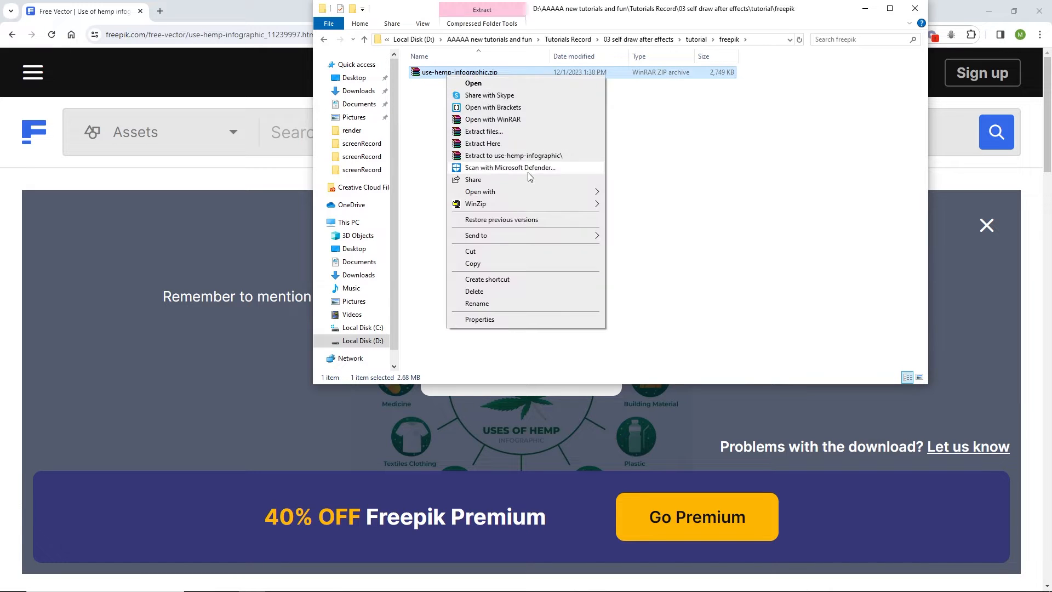
click(495, 145)
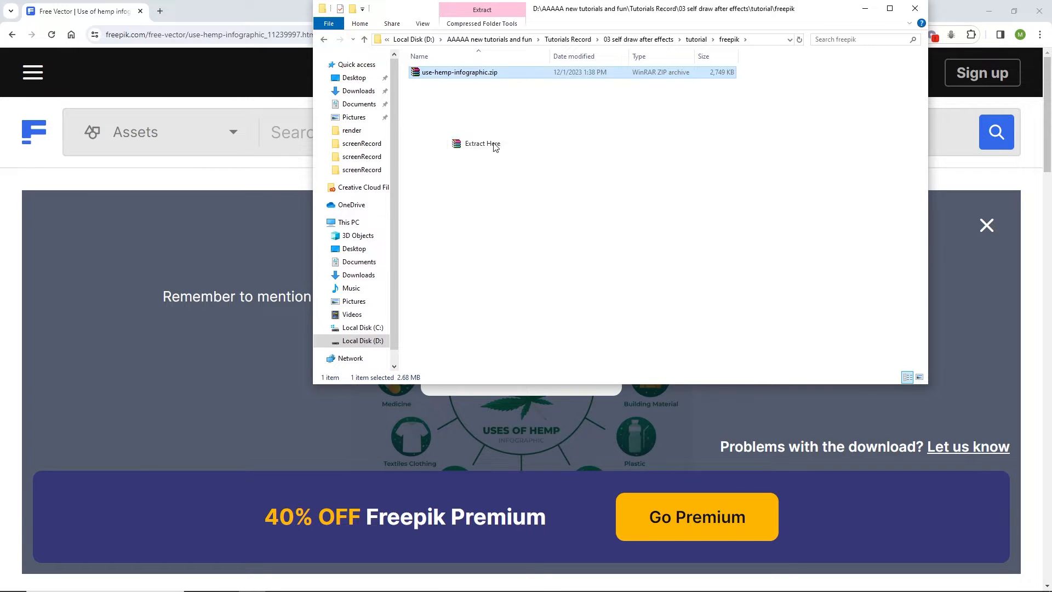
click(491, 246)
Open 4648865.ai in Illustrator and dismiss the missing fonts dialog without replacing or activating fonts
double_click(437, 73)
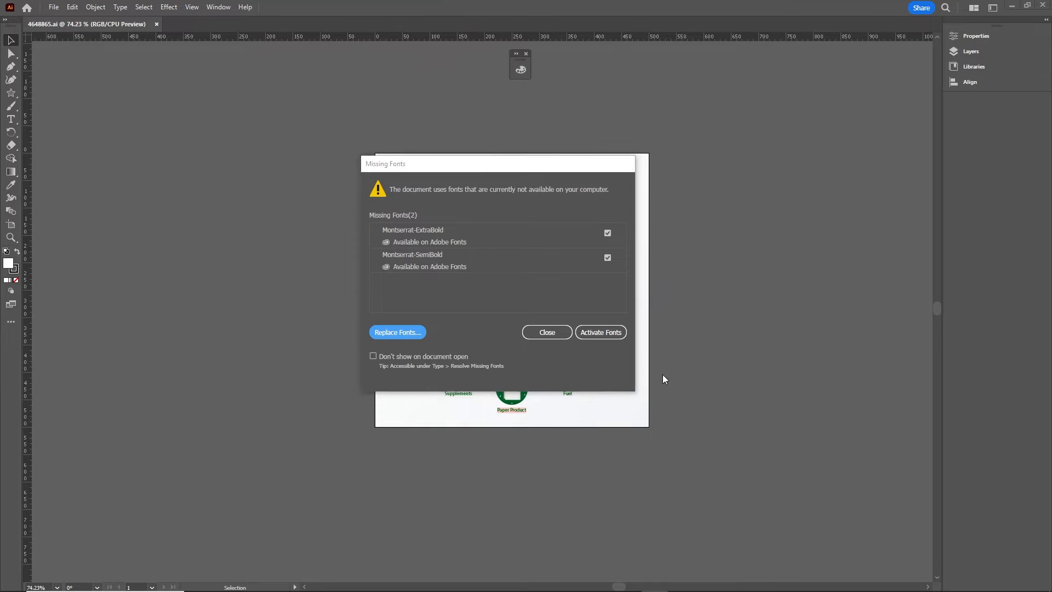
click(548, 332)
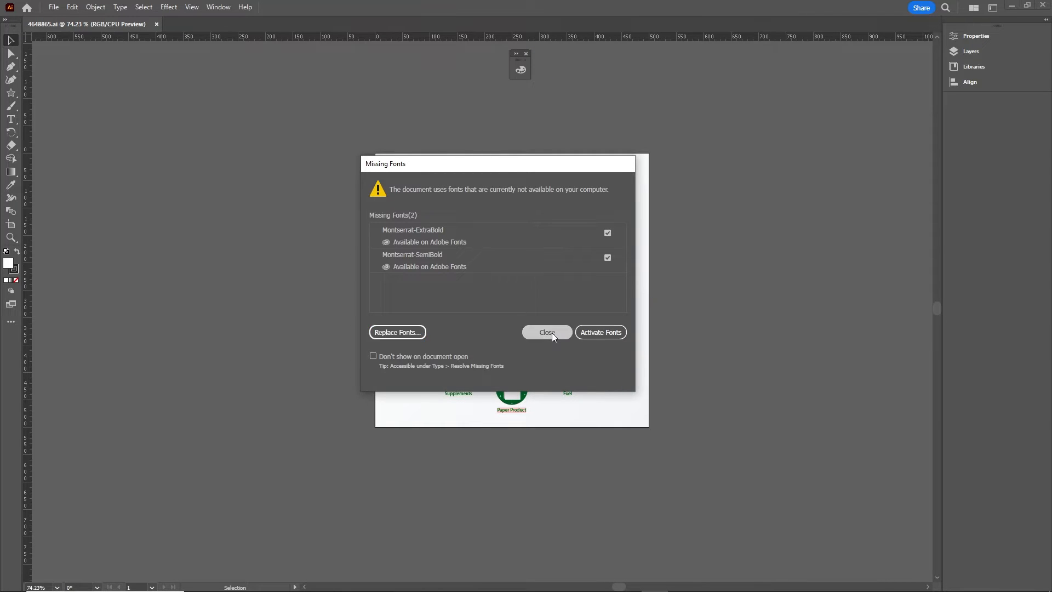
scroll(540, 299, left, 1)
scroll(539, 299, up, 3)
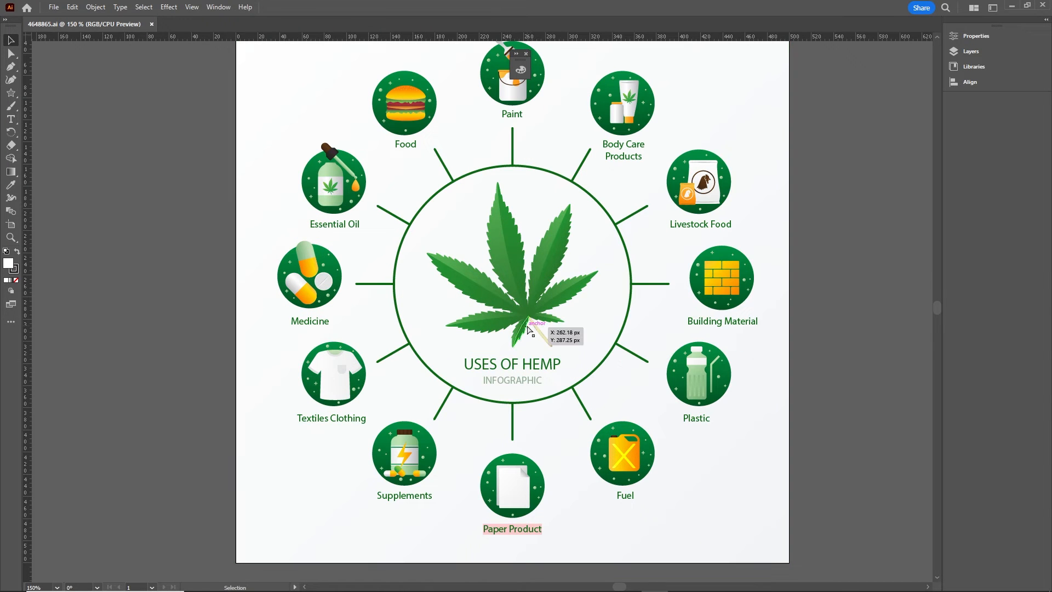
Create a new 1920 x 1080 px RGB document and return to the 4648865.ai infographic
key(ctrl+n)
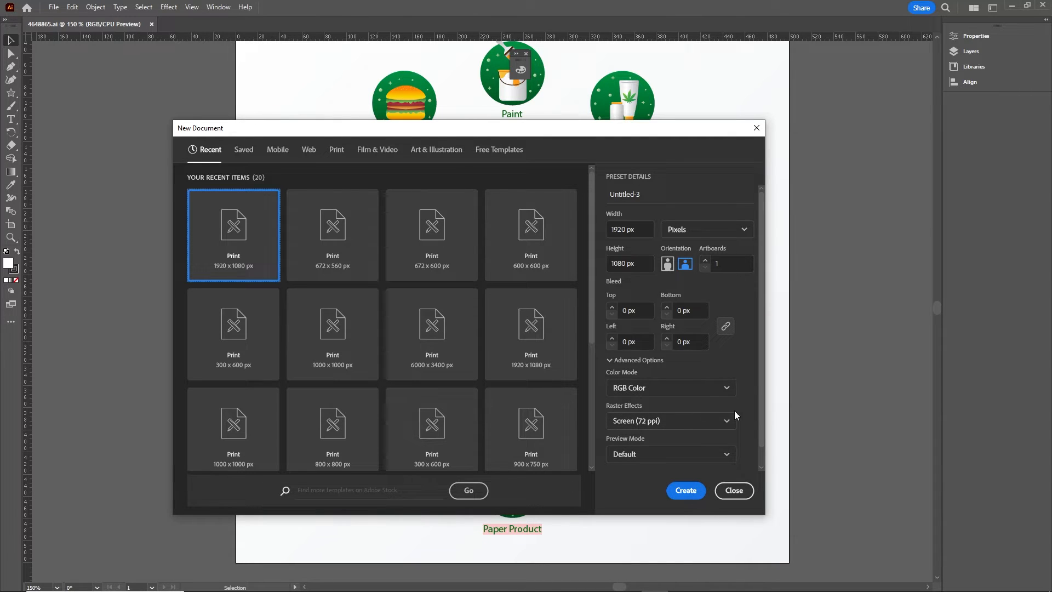
click(688, 492)
click(121, 26)
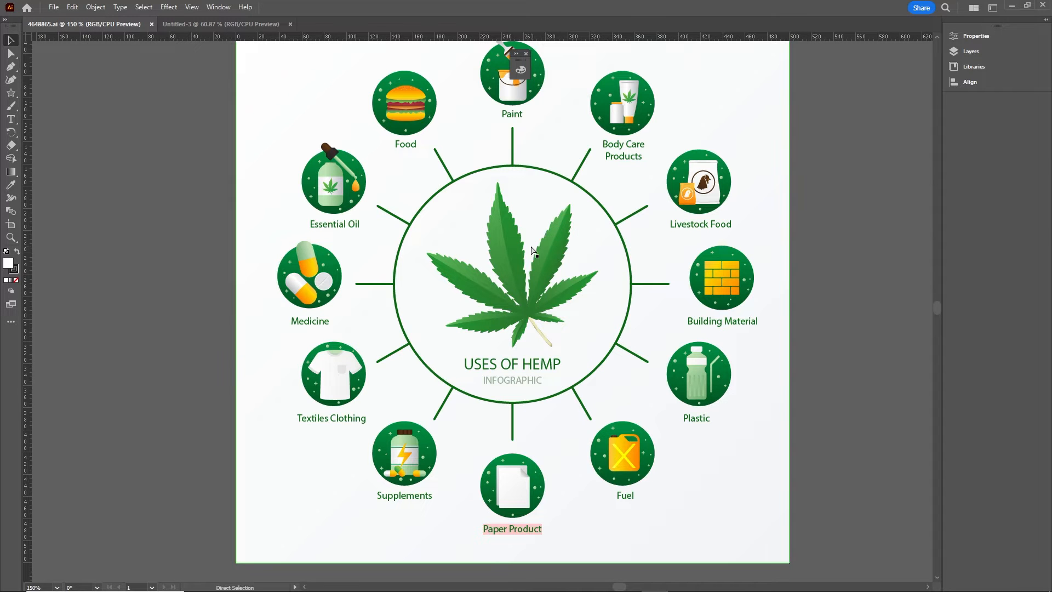
Isolate the bottle inside the Plastic icon, copy it into the new document near the centre, and enlarge it
scroll(544, 230, left, 1)
scroll(547, 253, up, 1)
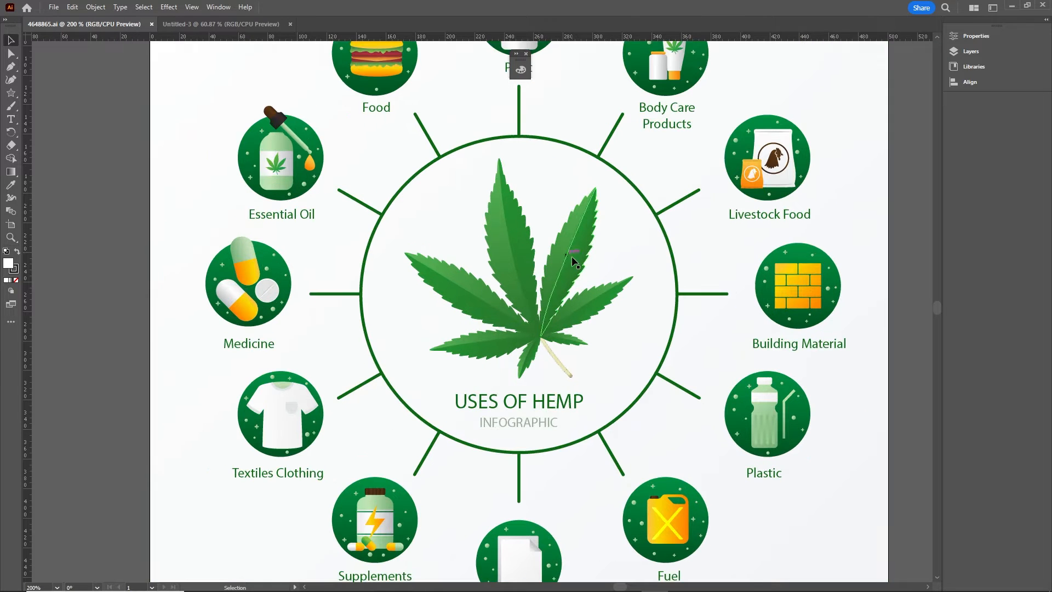
drag(599, 280, 531, 242)
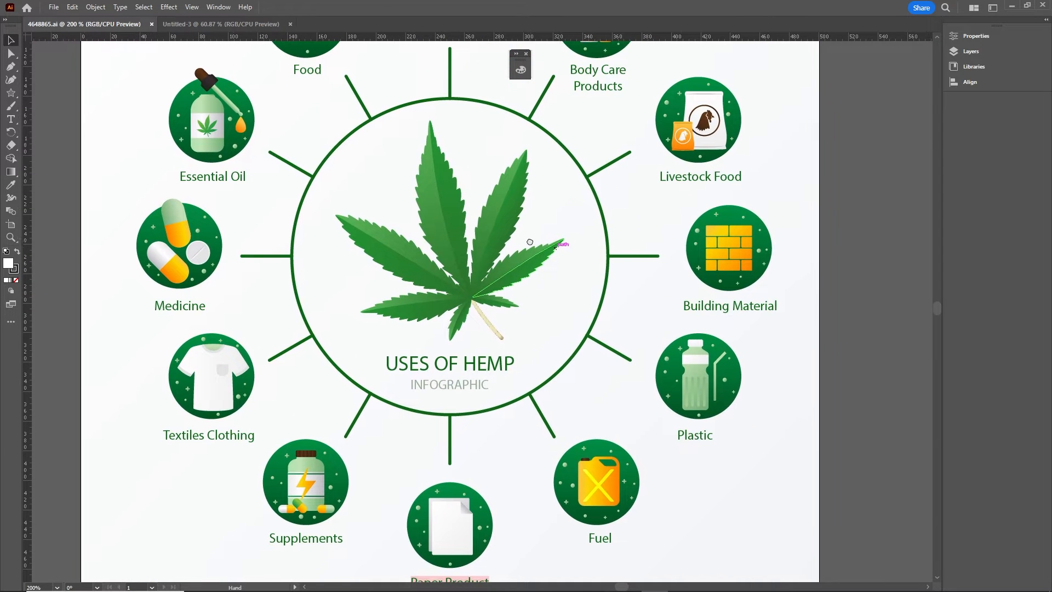
double_click(696, 387)
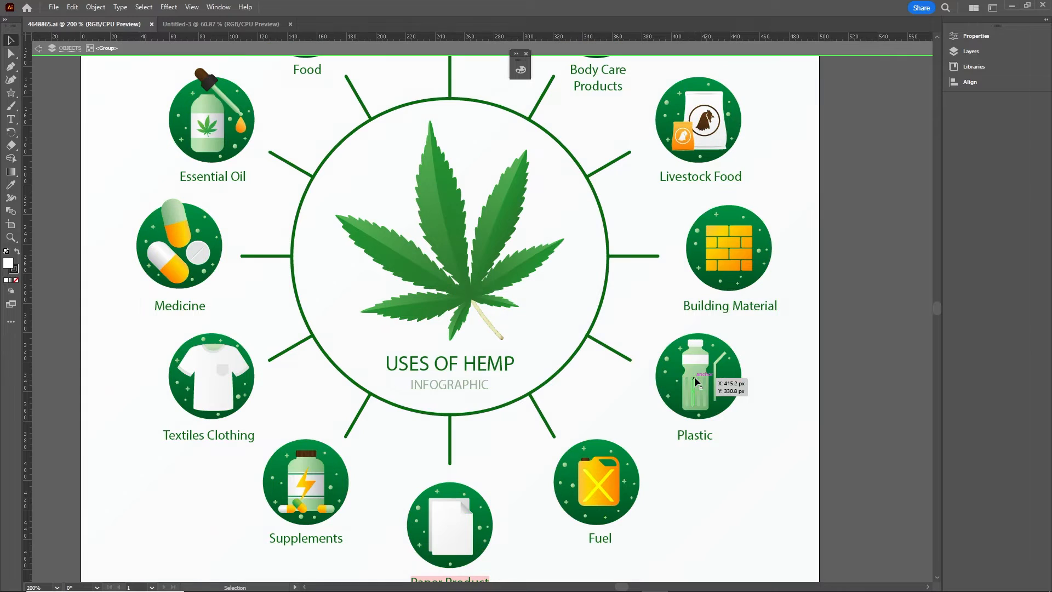
click(695, 388)
double_click(696, 388)
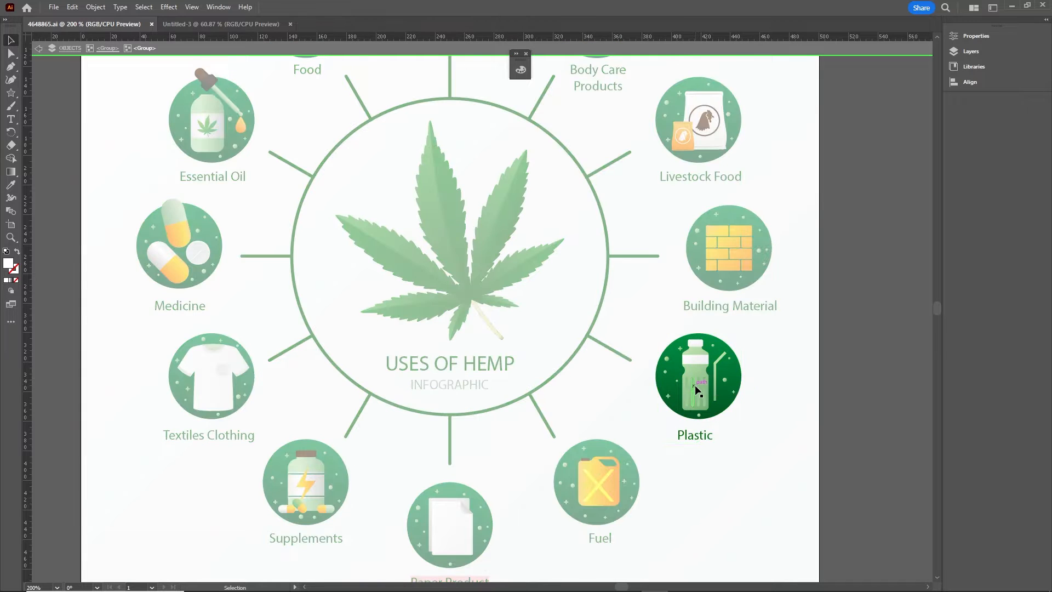
double_click(697, 382)
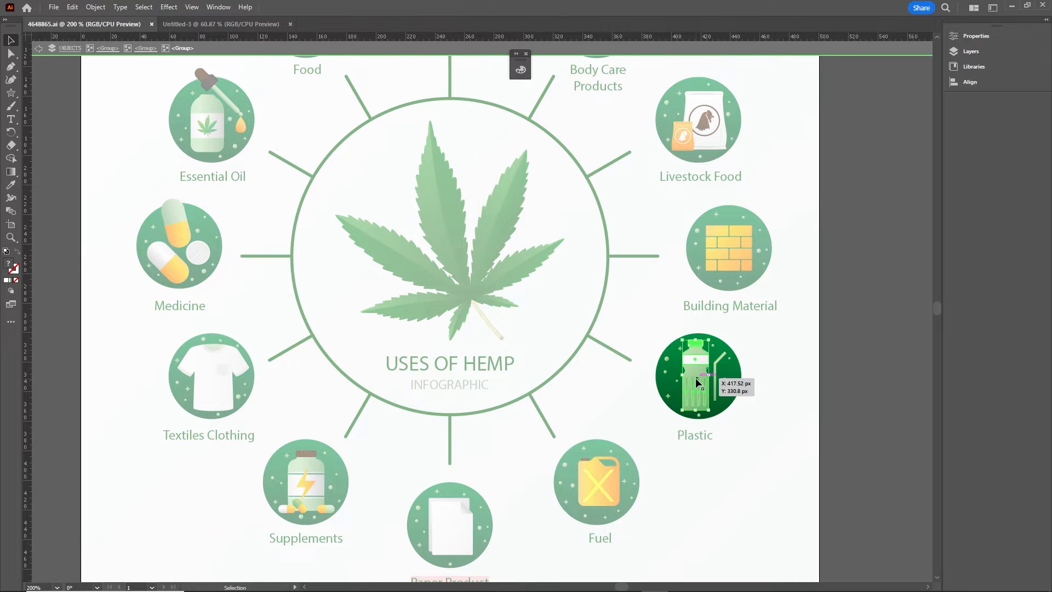
drag(699, 378, 480, 413)
click(271, 125)
Isolate the T-shirt inside the infographic's Textiles Clothing icon, copy it to the right of the bottle in the new document, and enlarge it
click(117, 26)
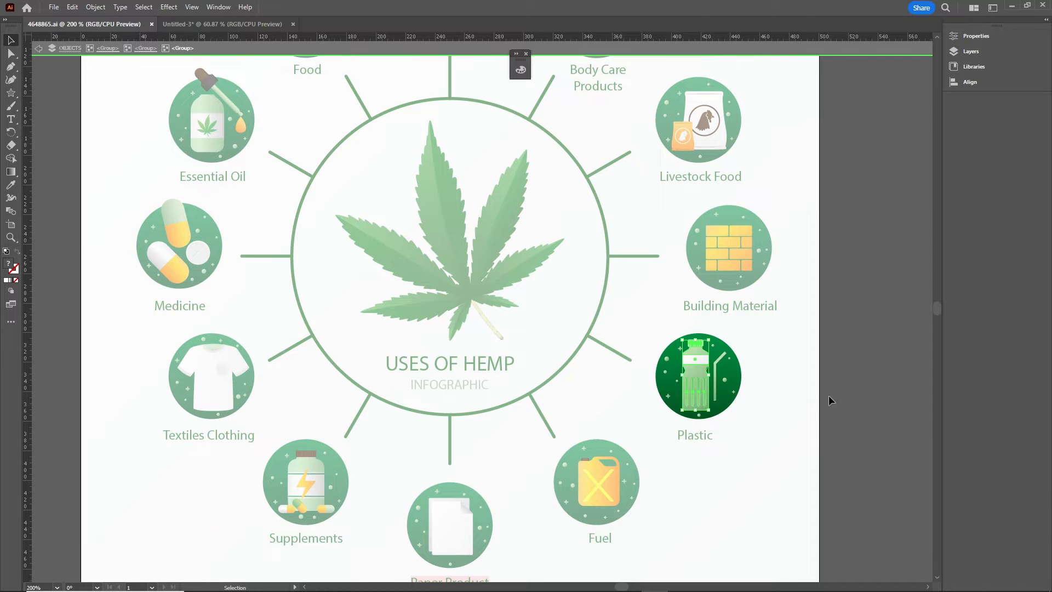
double_click(844, 387)
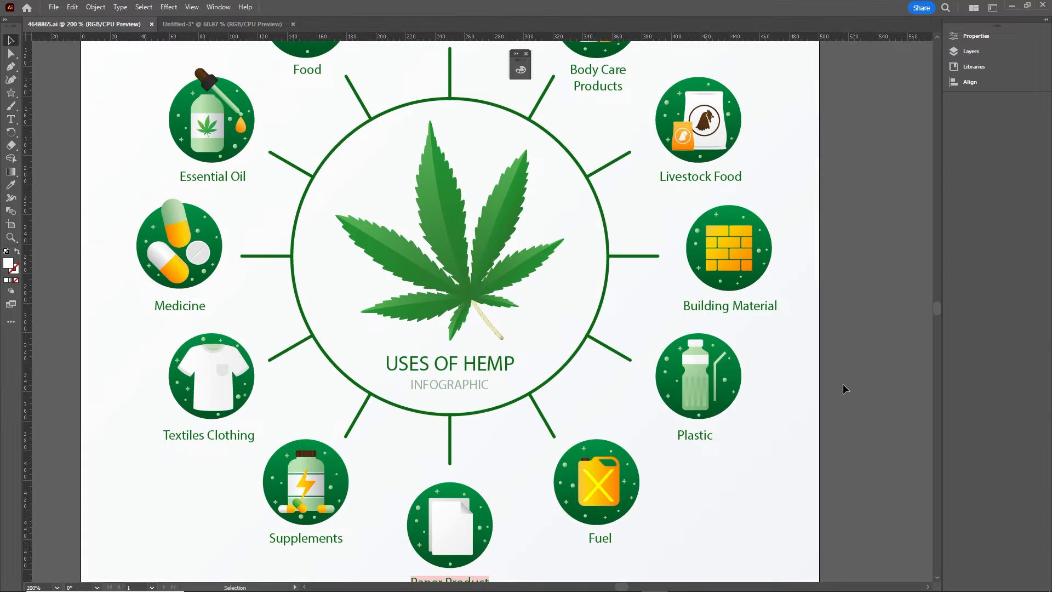
click(221, 369)
double_click(219, 378)
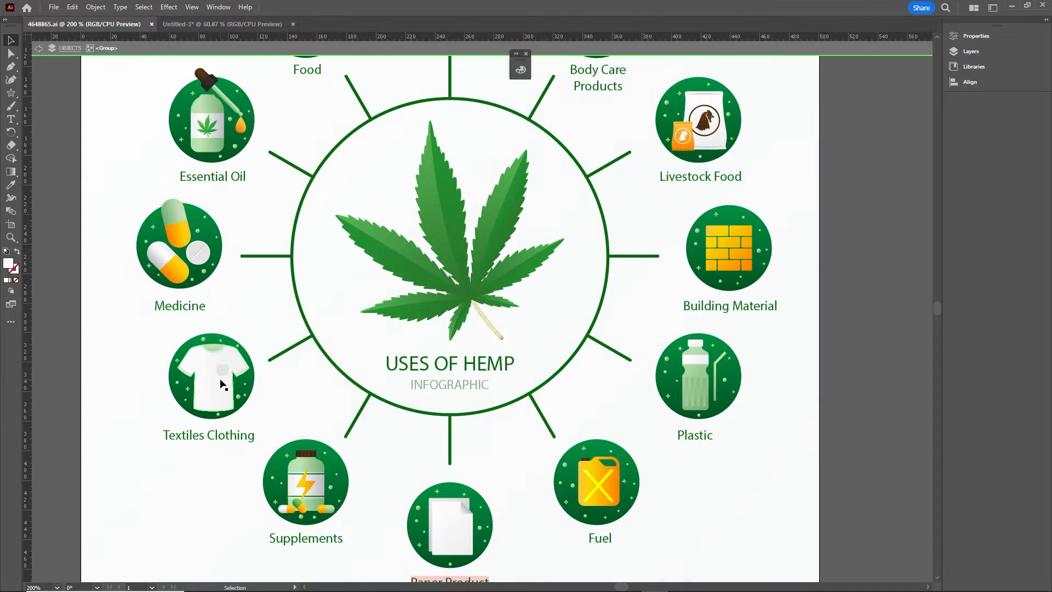
click(219, 378)
double_click(219, 378)
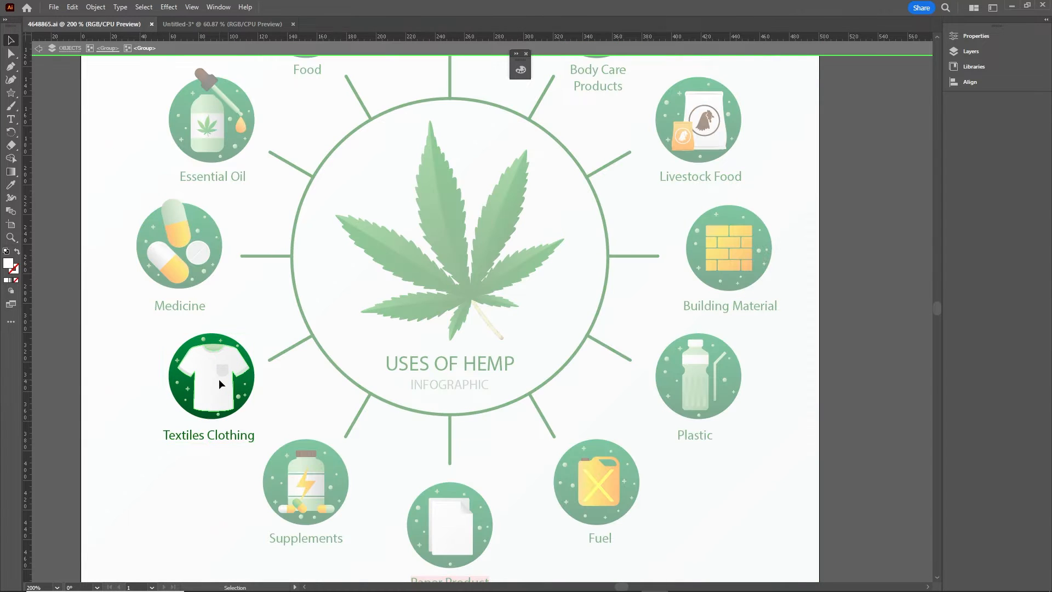
double_click(218, 382)
drag(210, 374, 688, 427)
click(163, 67)
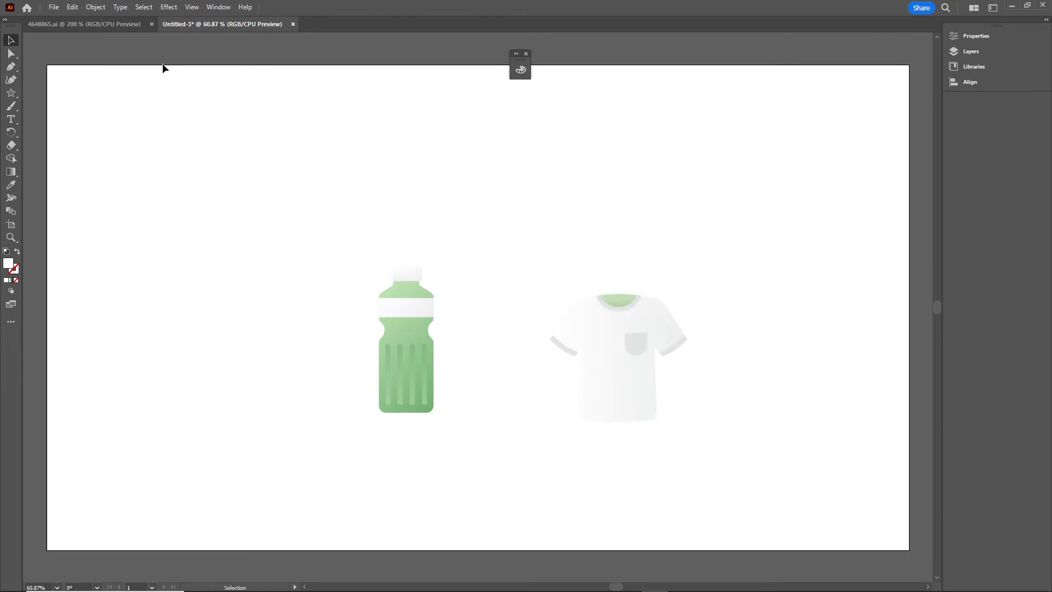
Bring the central hemp leaf from the infographic into the new document, left of the bottle, and enlarge it to about twice its size
click(125, 25)
double_click(824, 347)
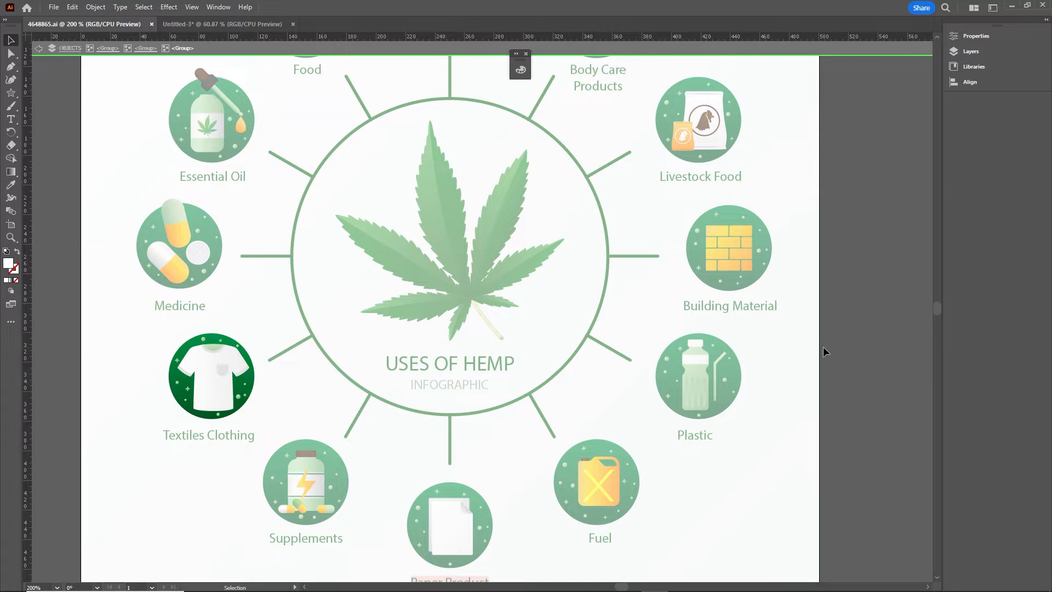
click(446, 236)
drag(449, 242, 202, 301)
double_click(438, 223)
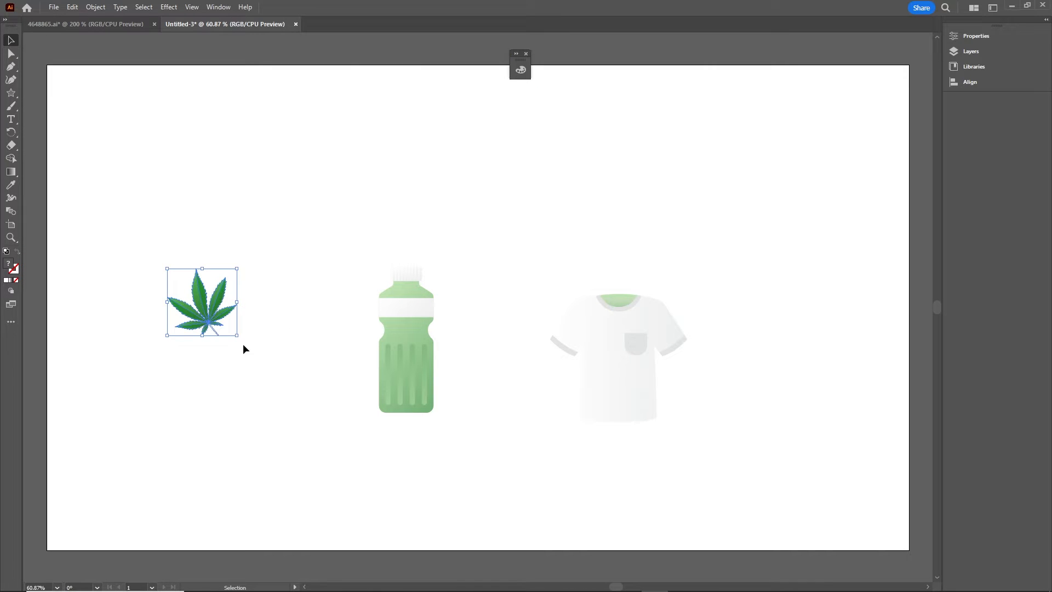
drag(236, 335, 308, 404)
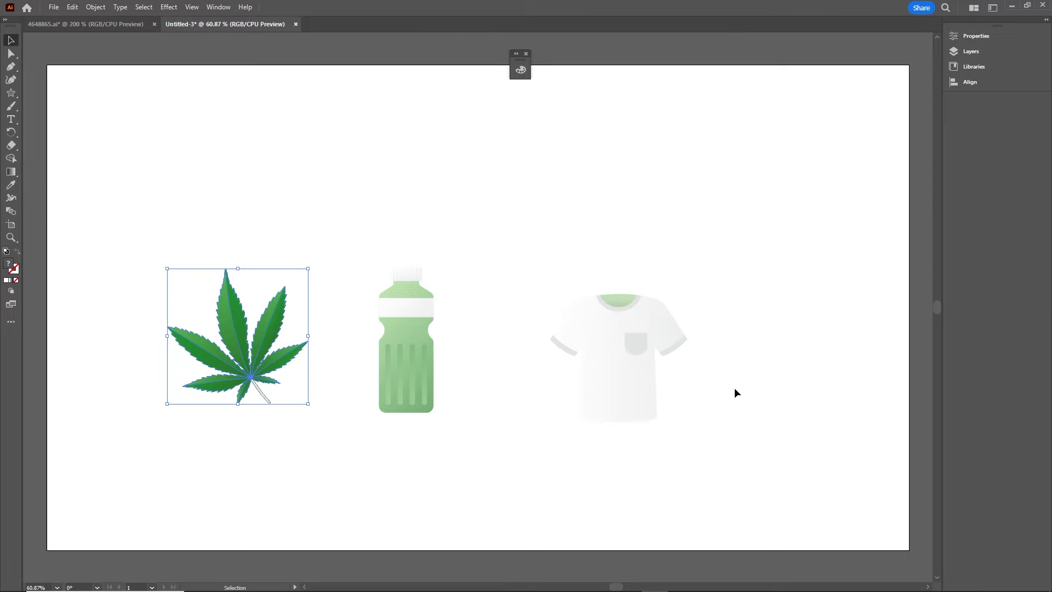
click(736, 409)
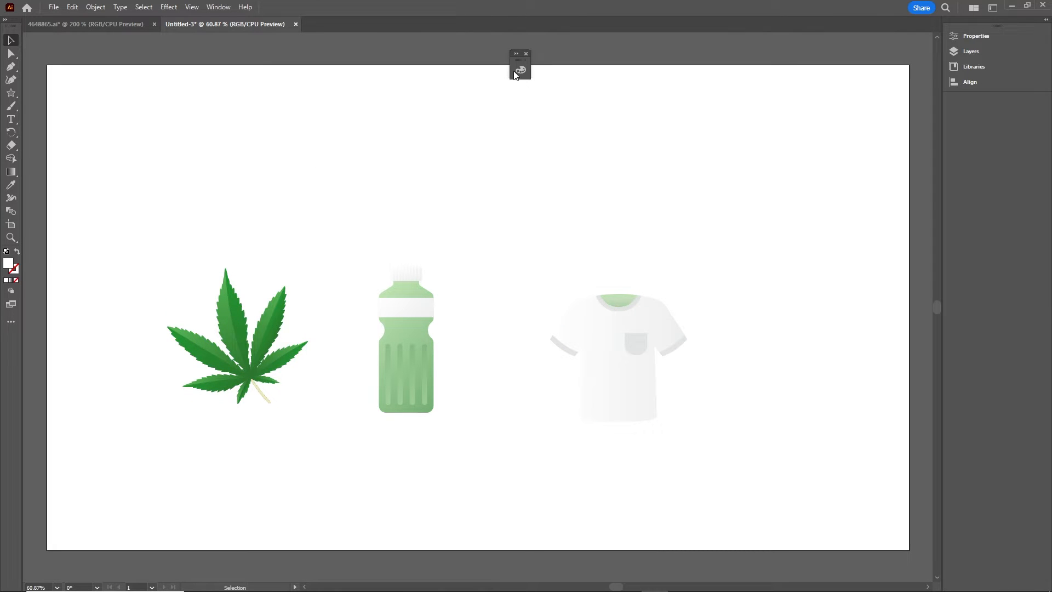
Draw a square above the leaf with the Rectangle tool and fill it with black (000000)
click(526, 54)
click(15, 94)
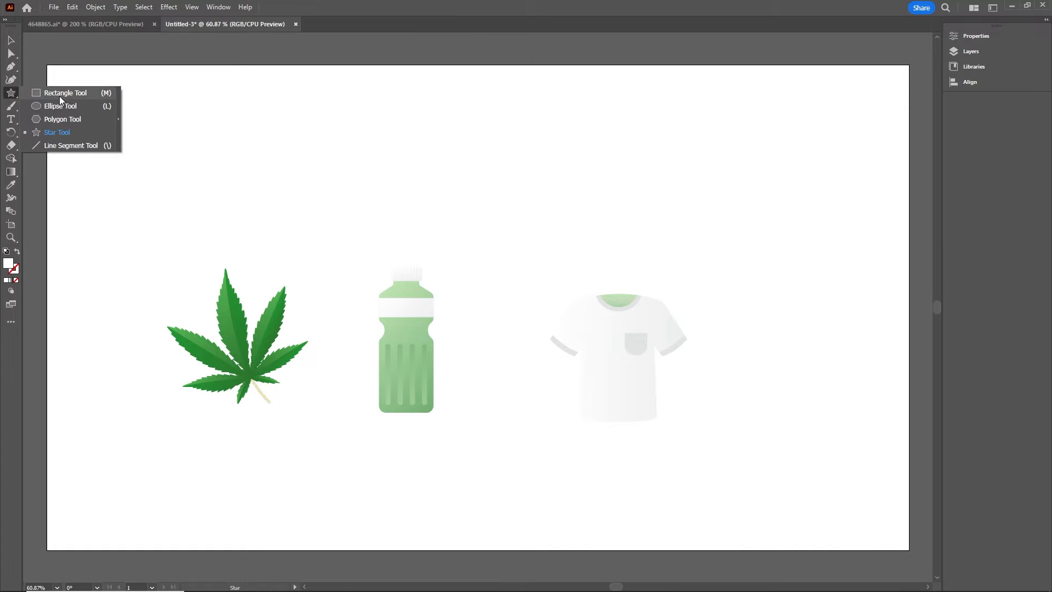
click(64, 93)
drag(103, 108, 216, 220)
key(v)
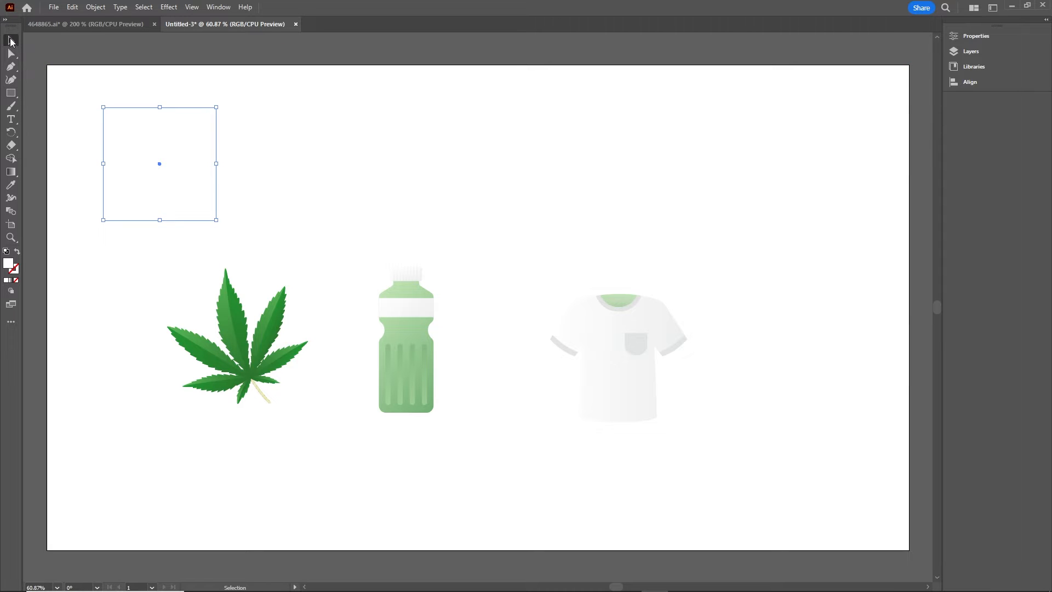
double_click(9, 264)
text(000000)
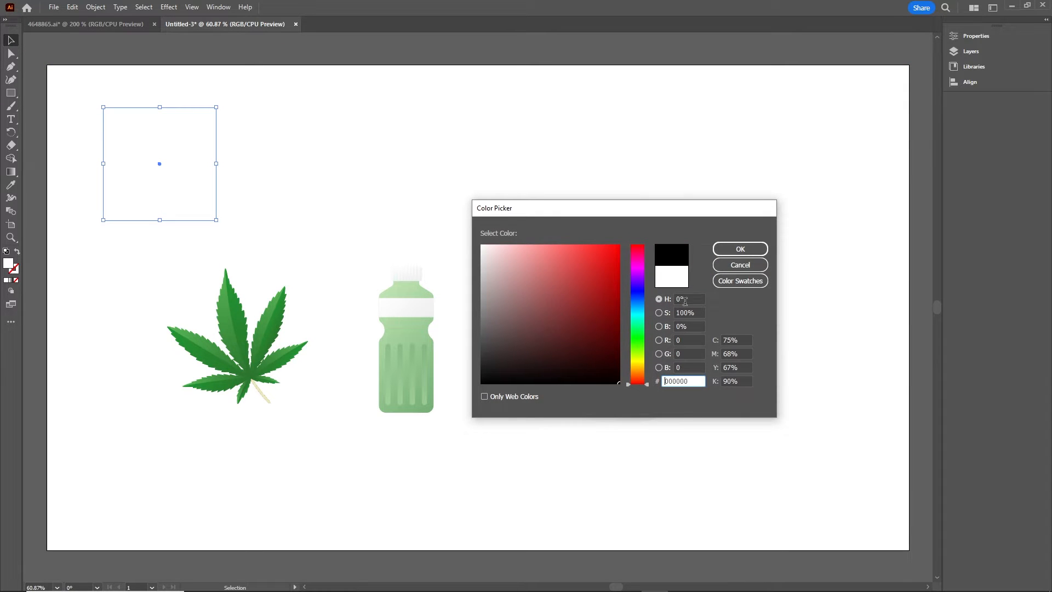
click(740, 249)
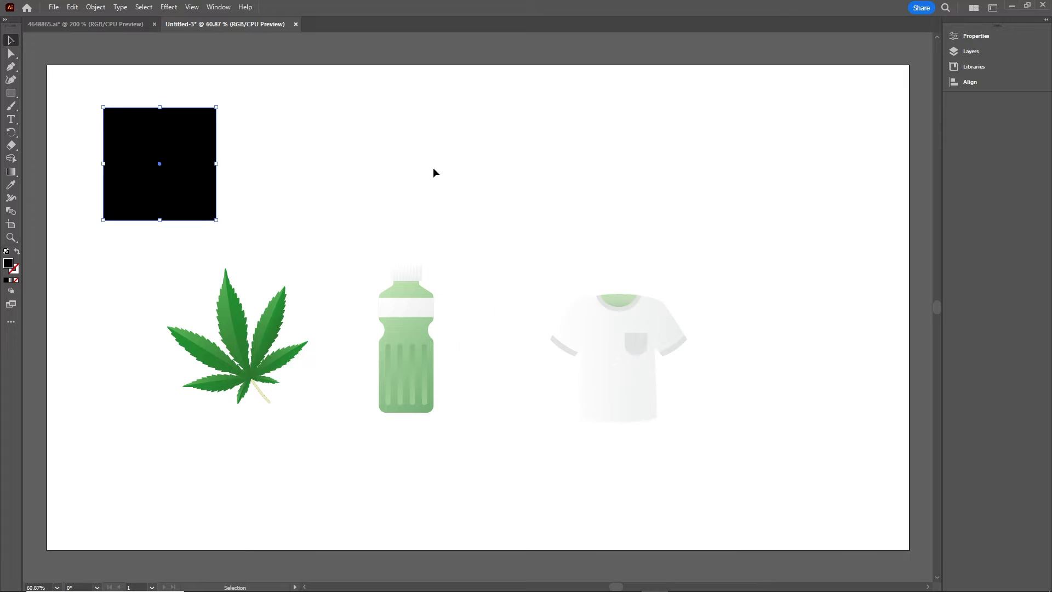
Draw a large black five-pointed star with the Star tool and place it above the bottle, to the right of the square
click(11, 93)
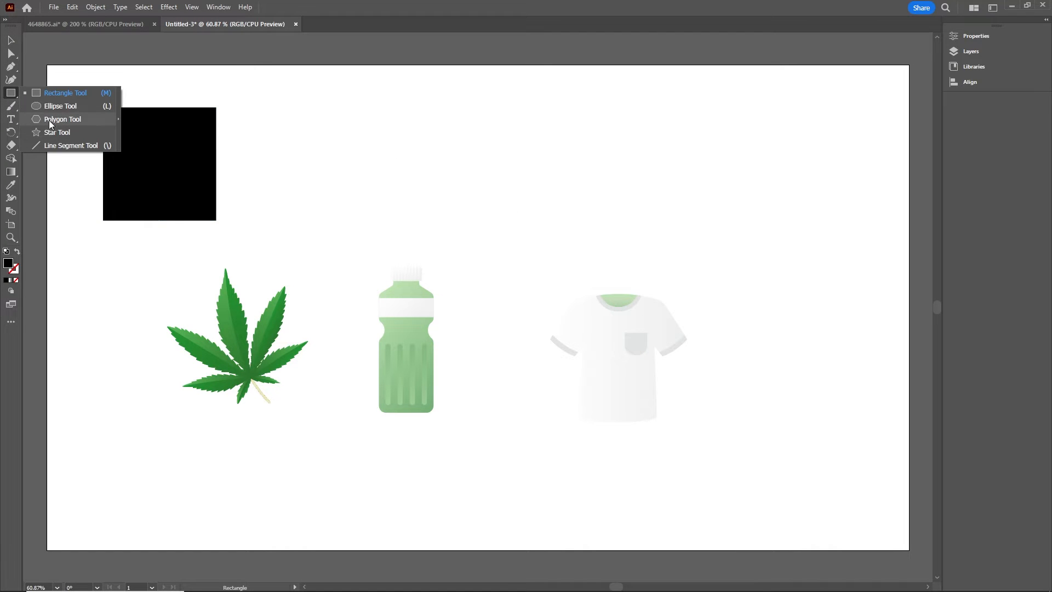
click(53, 135)
mouse_move(374, 131)
mouse_down()
mouse_move(467, 212)
mouse_move(428, 202)
mouse_up()
click(10, 41)
drag(387, 129, 490, 171)
click(731, 194)
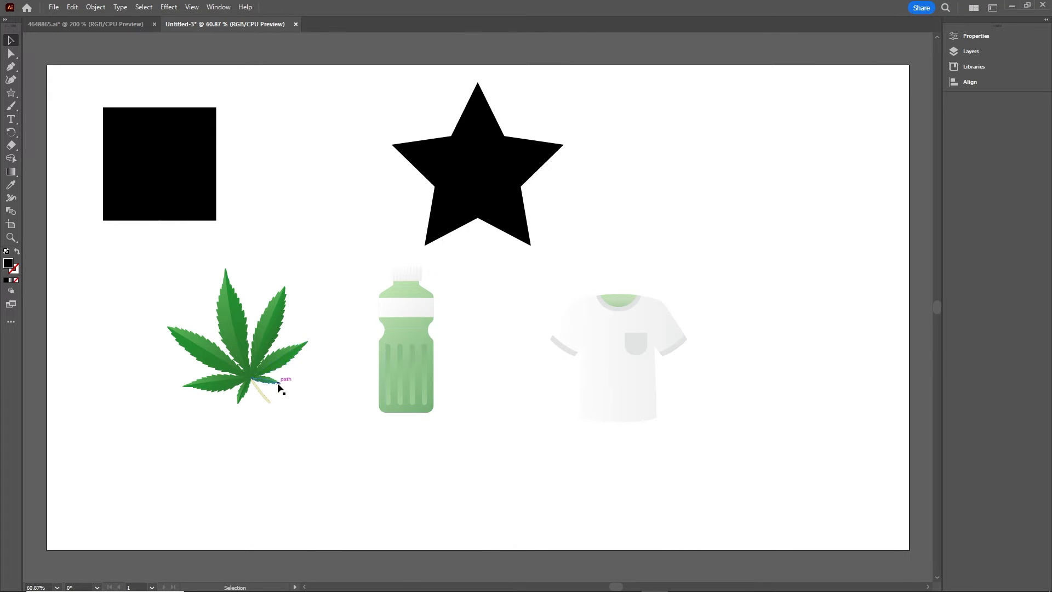
Merge all the shapes of the hemp leaf into a single shape with the Pathfinder Unite mode
click(415, 369)
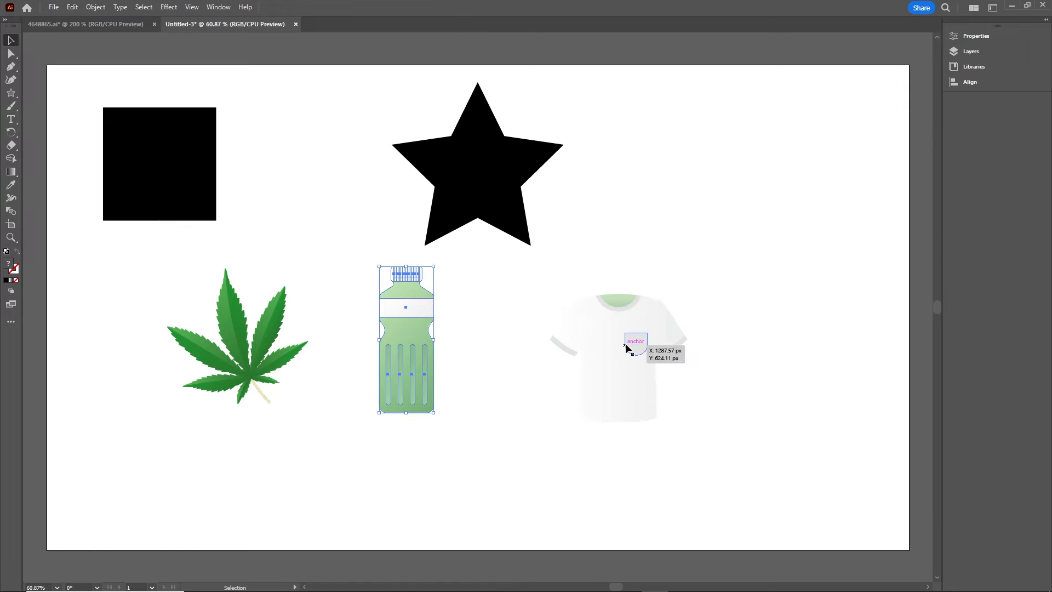
click(627, 346)
click(240, 340)
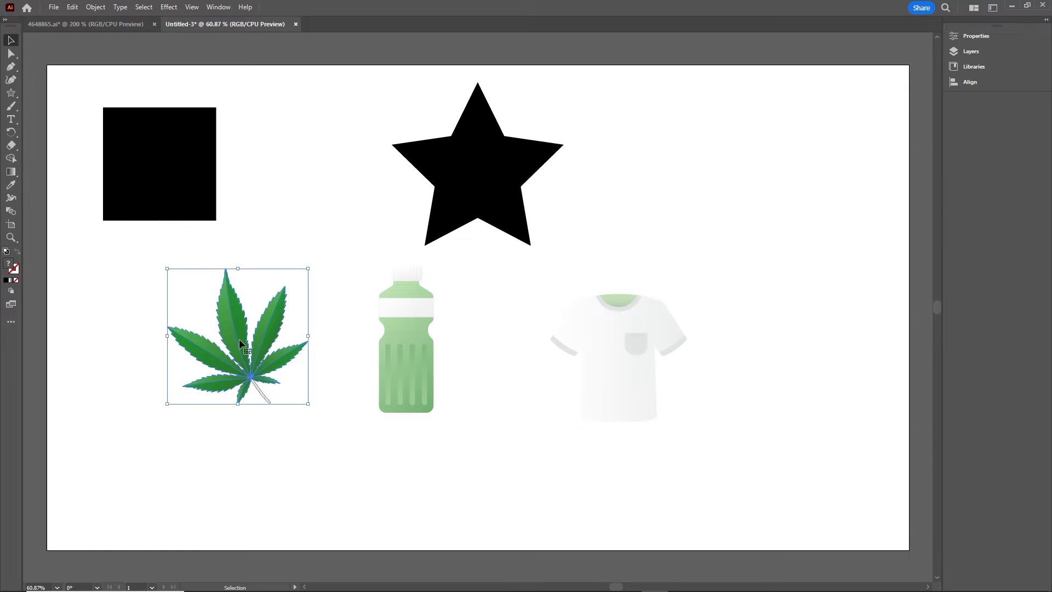
click(218, 8)
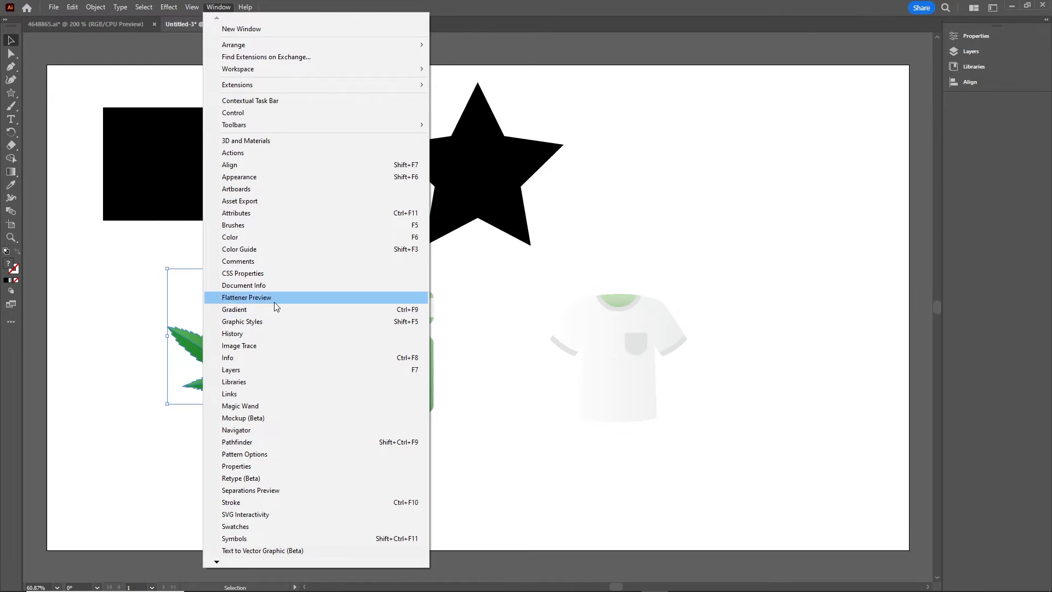
click(237, 442)
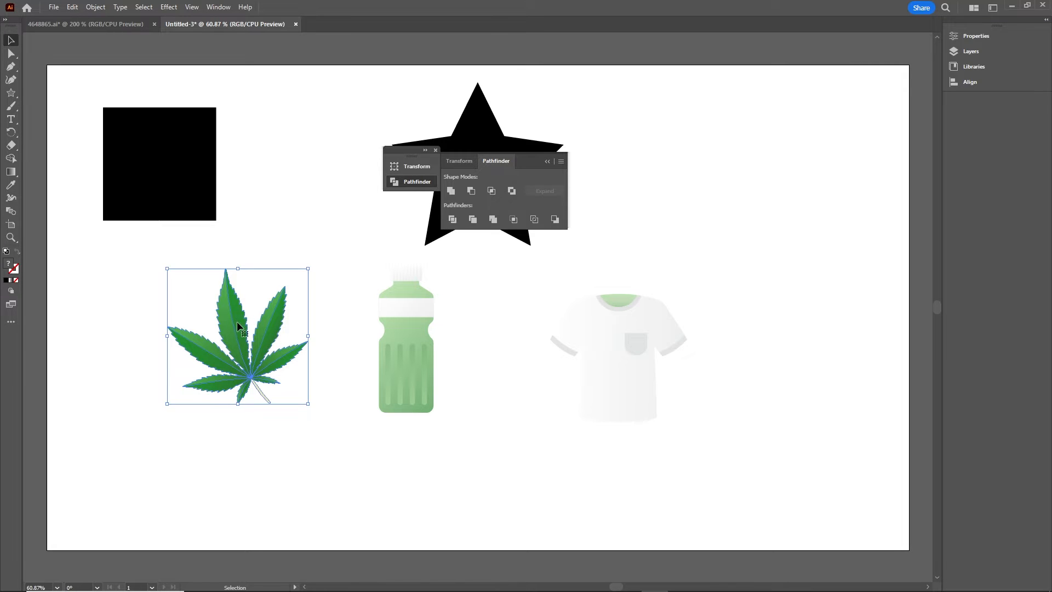
click(450, 191)
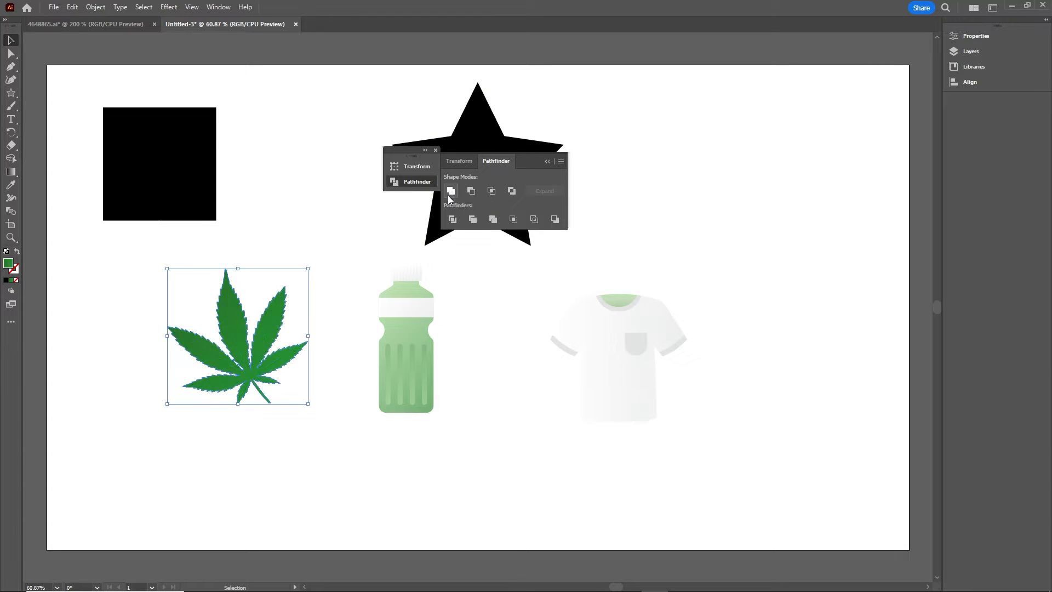
Merge the bottle's shapes into one shape and the T-shirt's shapes into another with the Pathfinder Unite mode
click(403, 336)
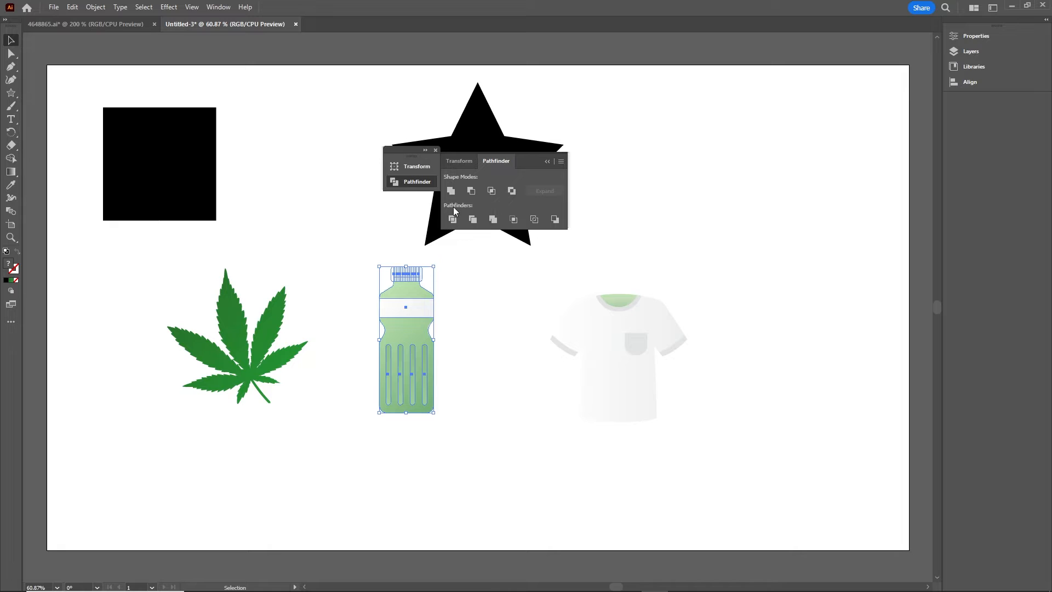
click(450, 191)
click(603, 362)
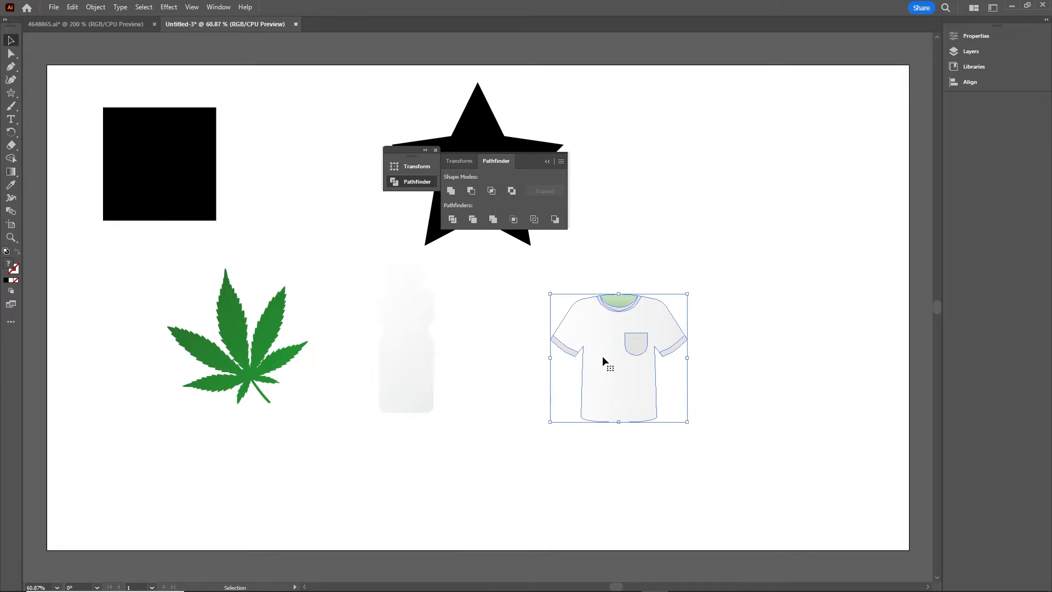
click(452, 192)
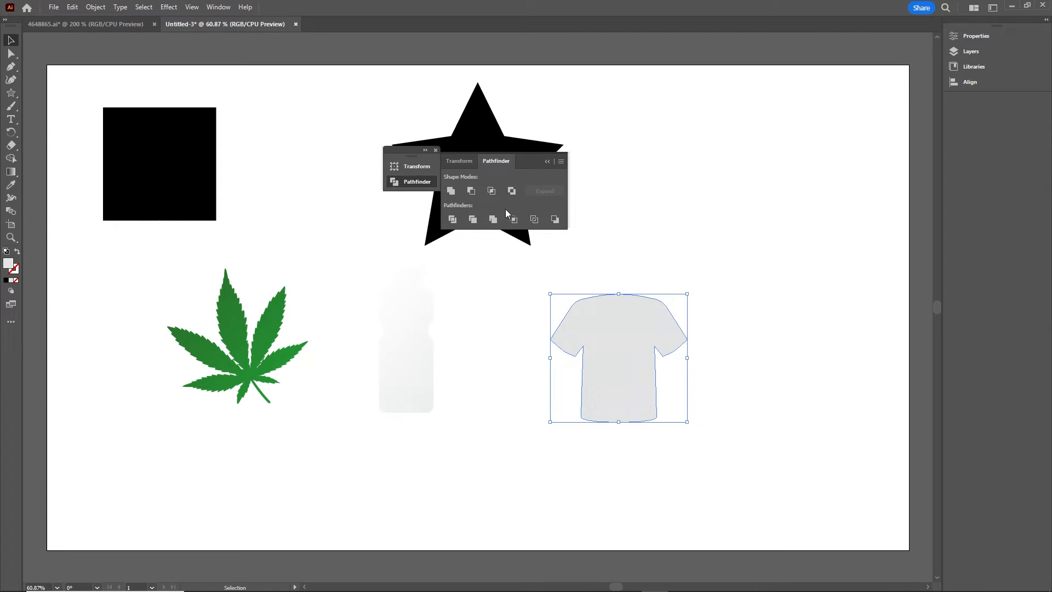
click(548, 162)
click(437, 155)
click(620, 240)
Give the hemp leaf a black (000000) stroke and remove its green fill
click(239, 337)
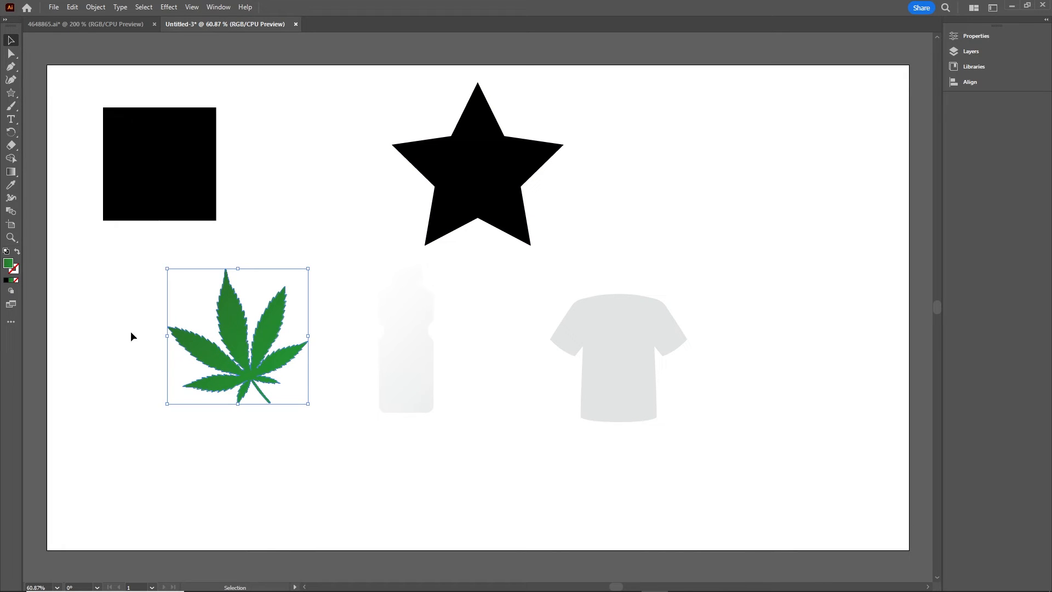
click(17, 270)
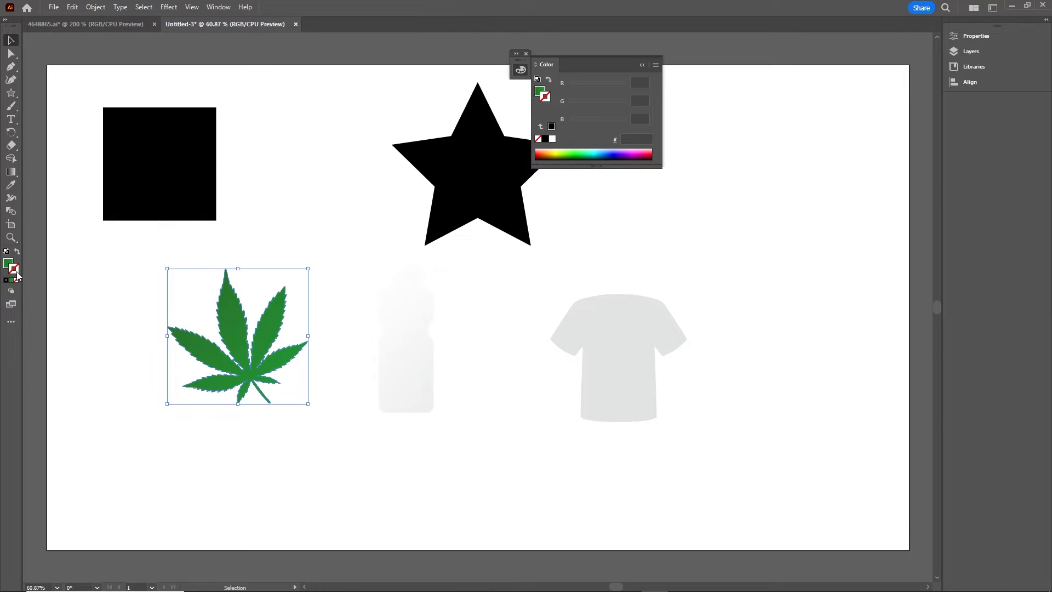
double_click(16, 272)
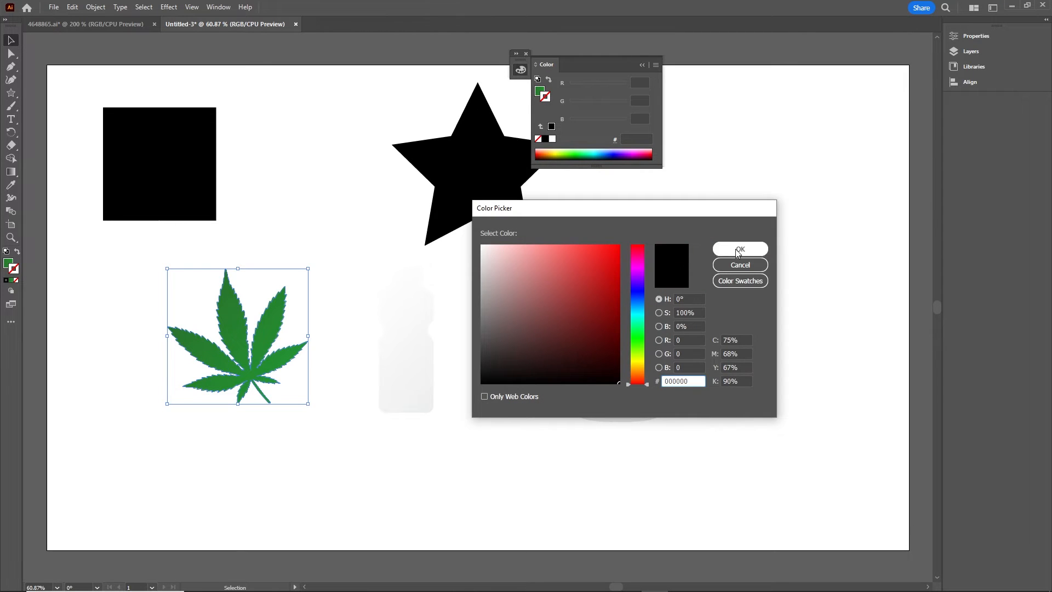
click(739, 250)
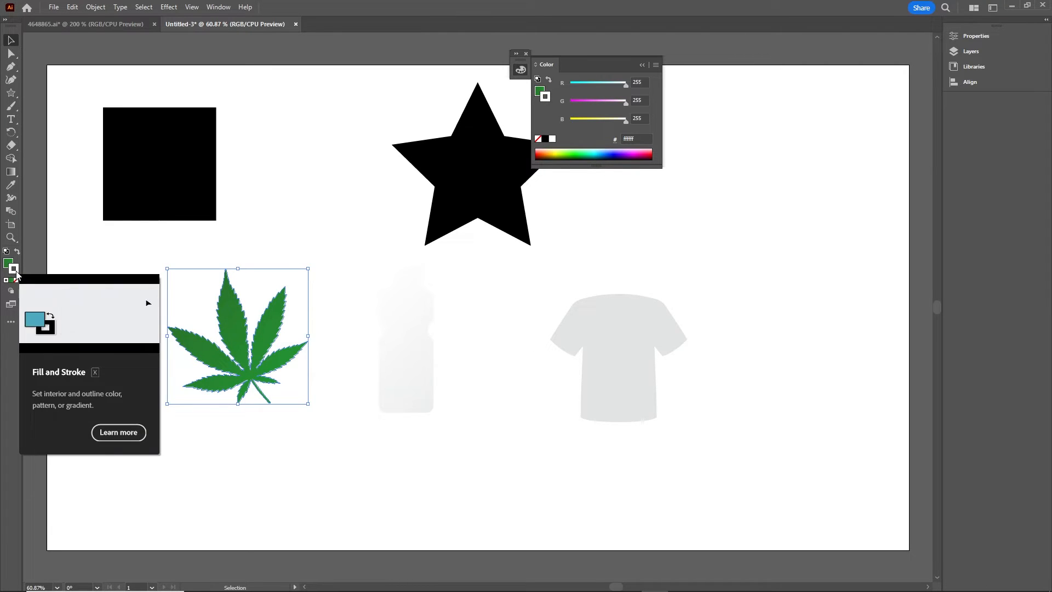
double_click(15, 272)
drag(565, 341, 625, 388)
click(740, 249)
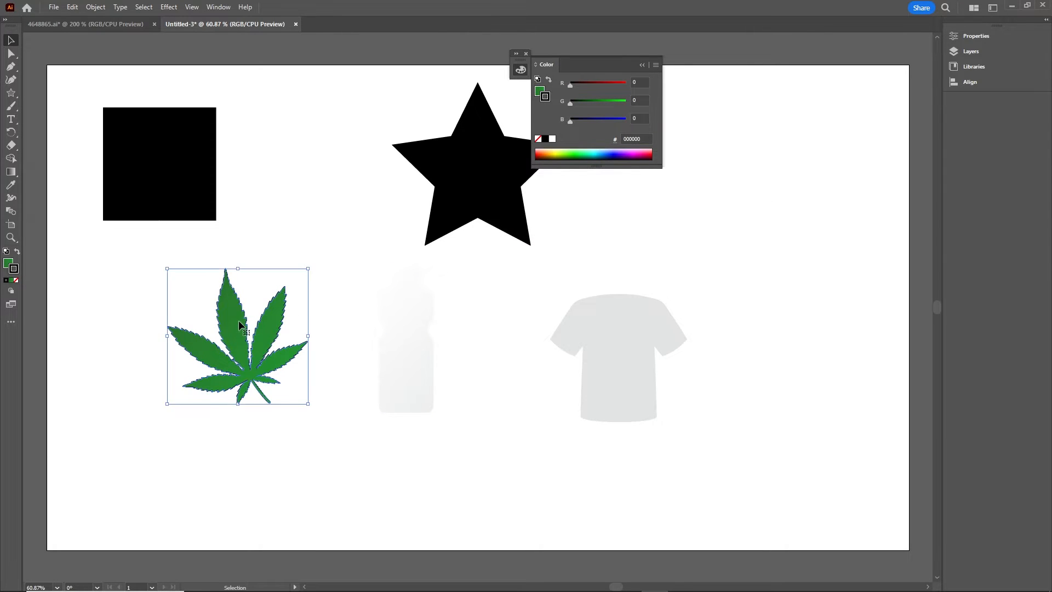
click(7, 266)
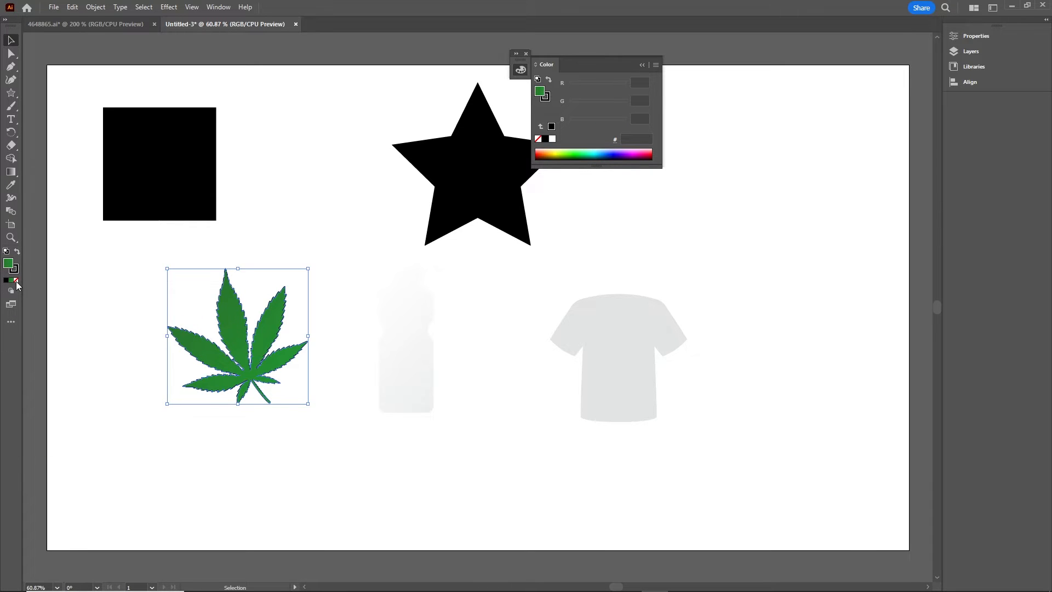
click(16, 281)
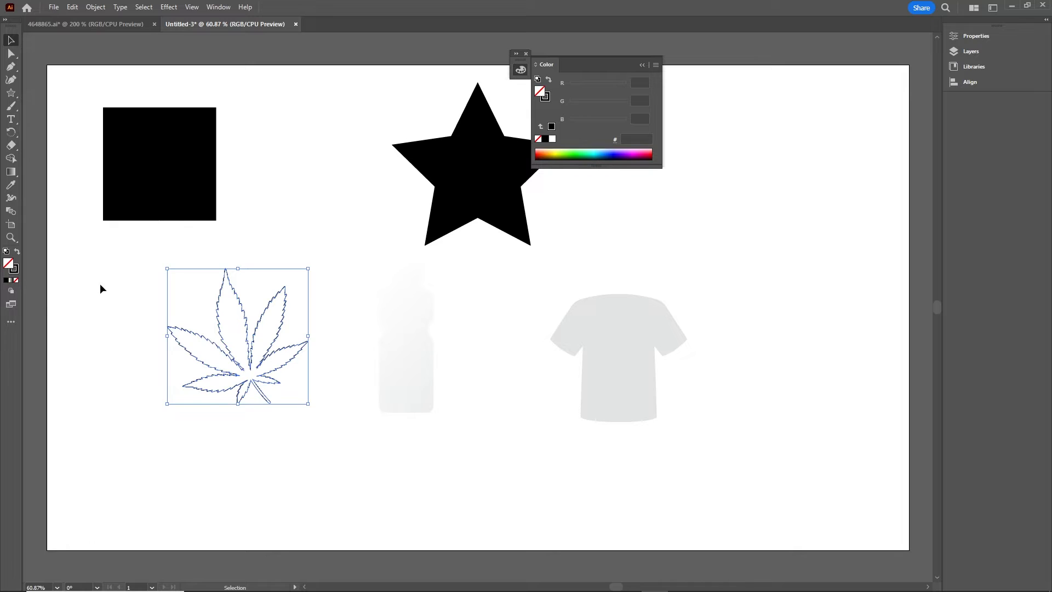
click(211, 237)
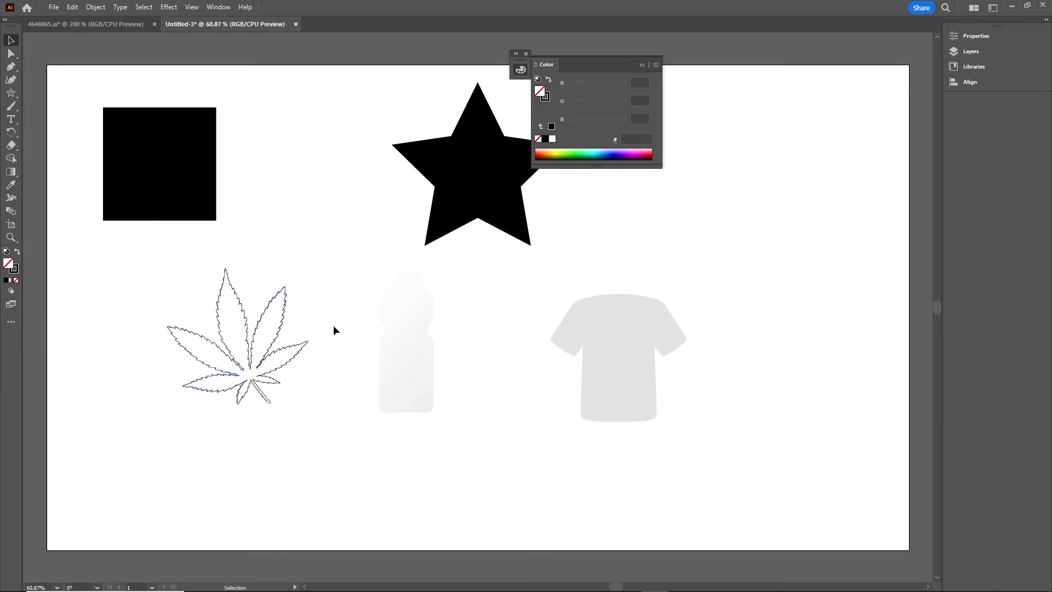
Turn the bottle into an outline with a black stroke and no fill
click(416, 339)
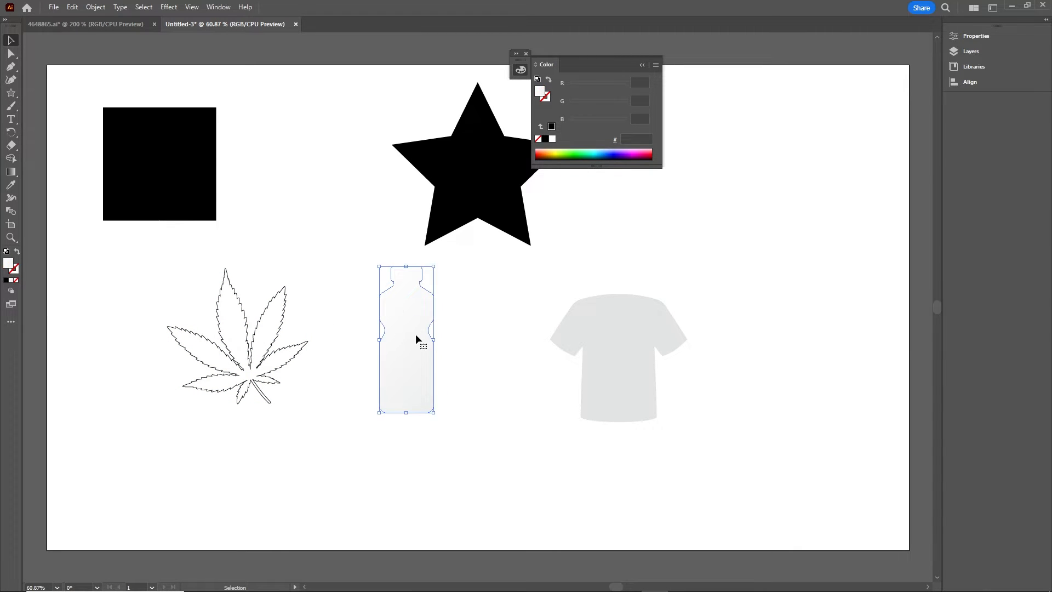
click(7, 280)
click(7, 264)
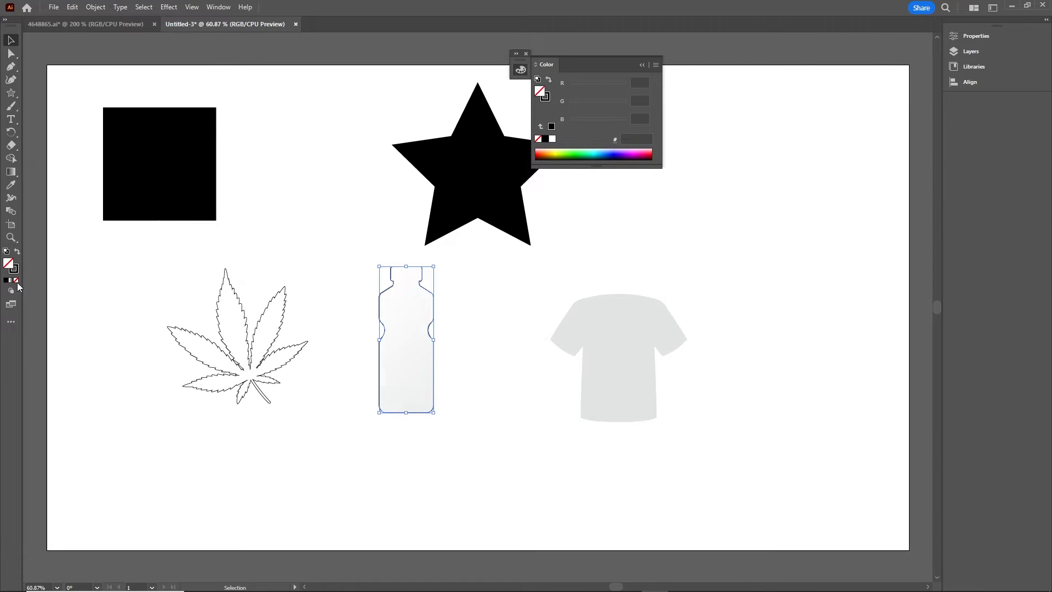
click(16, 281)
click(575, 423)
Give the T-shirt a black stroke and remove its grey fill
click(638, 359)
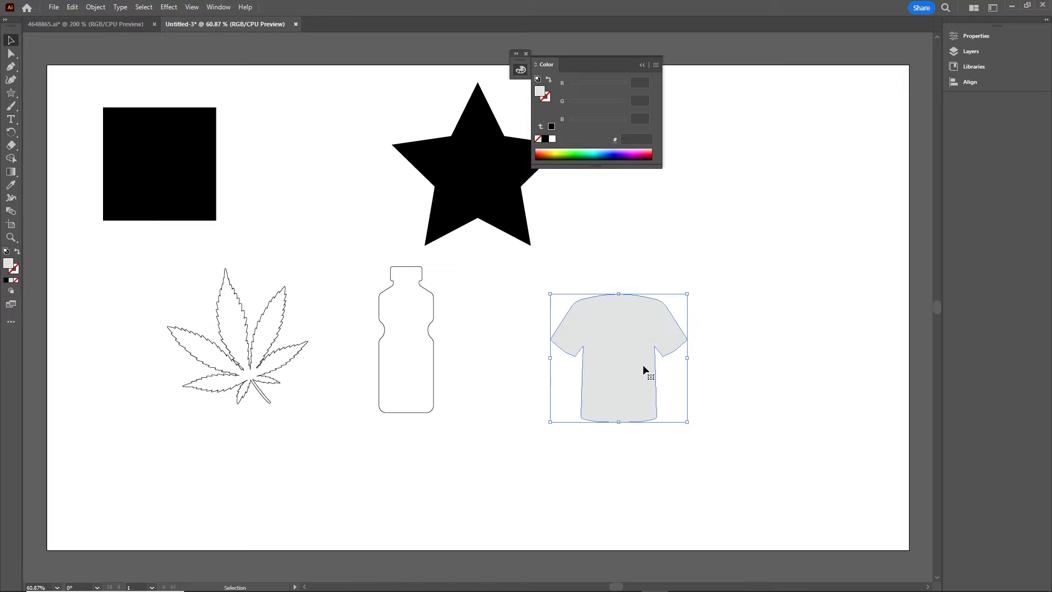
click(15, 274)
click(6, 280)
click(8, 264)
click(282, 234)
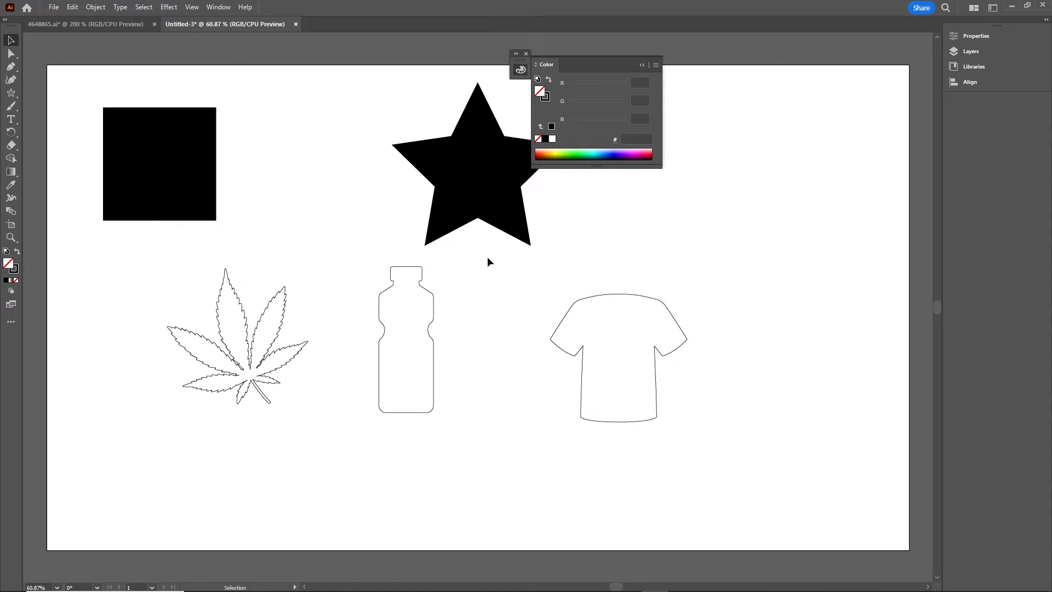
Select the star and square together and give both a black stroke with no fill
click(477, 200)
shift+click(184, 186)
click(16, 271)
click(6, 280)
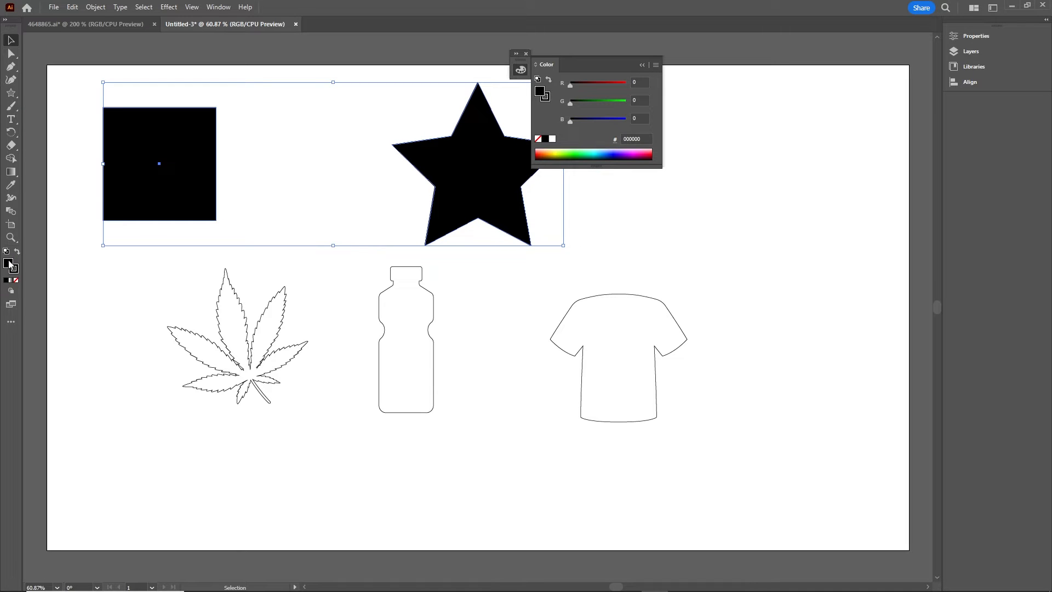
click(17, 280)
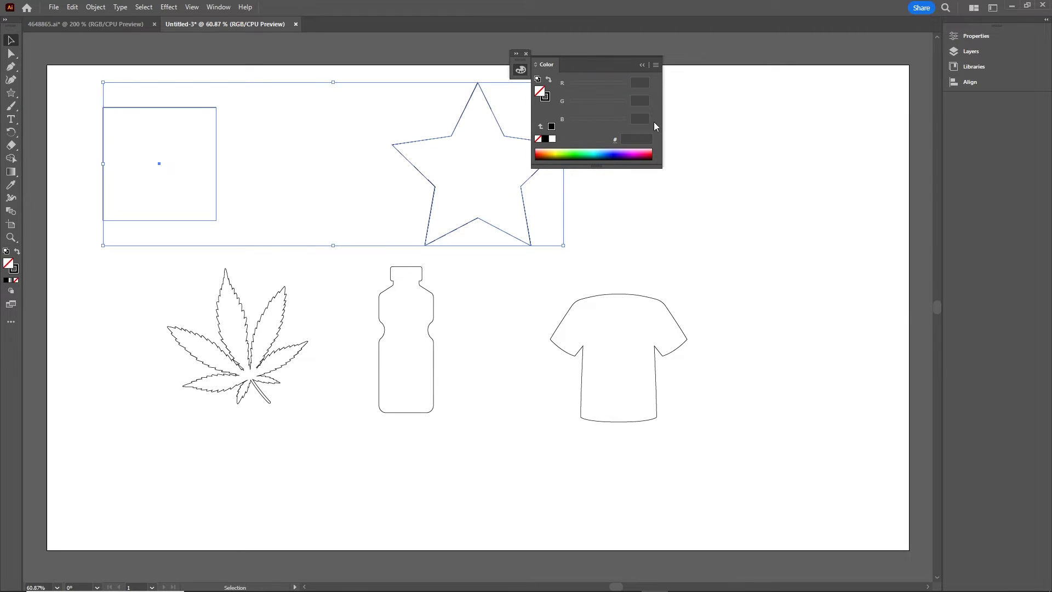
click(642, 65)
click(775, 325)
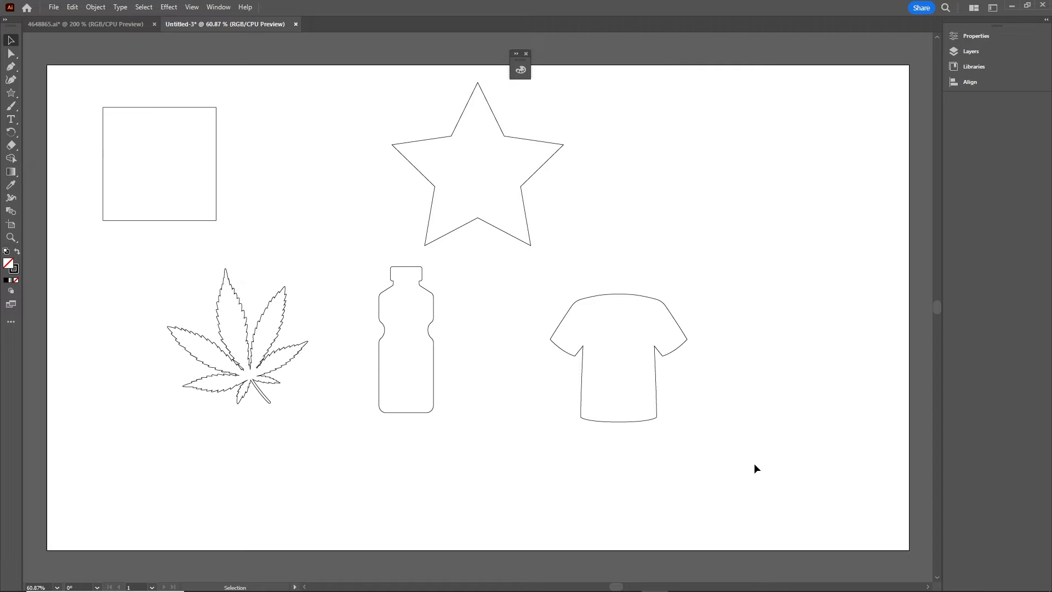
Set the stroke weight of all five shapes to 4 pt
drag(738, 465, 93, 77)
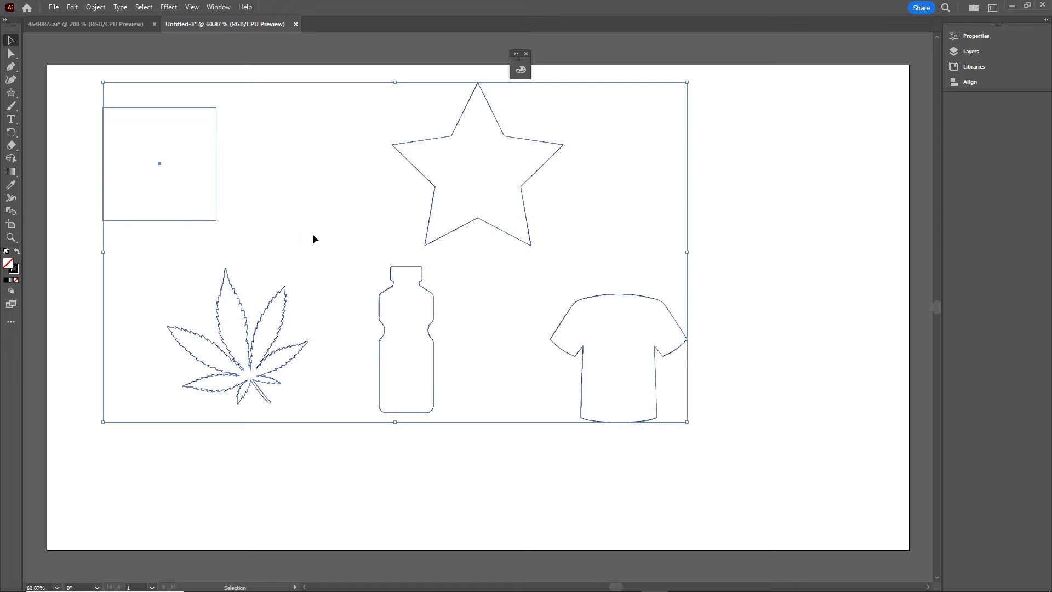
click(969, 36)
click(858, 400)
click(858, 400)
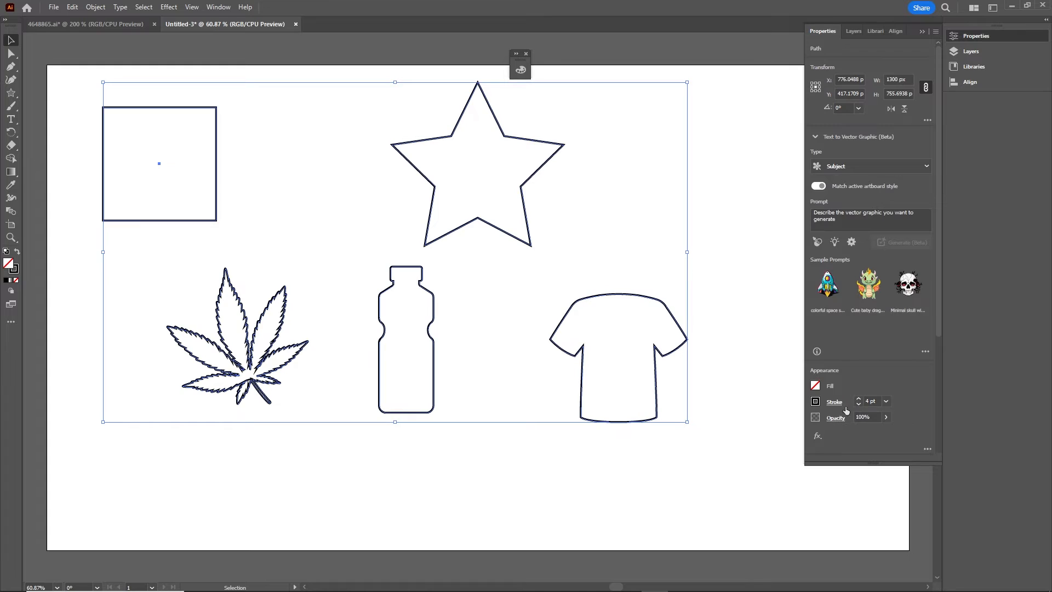
click(733, 431)
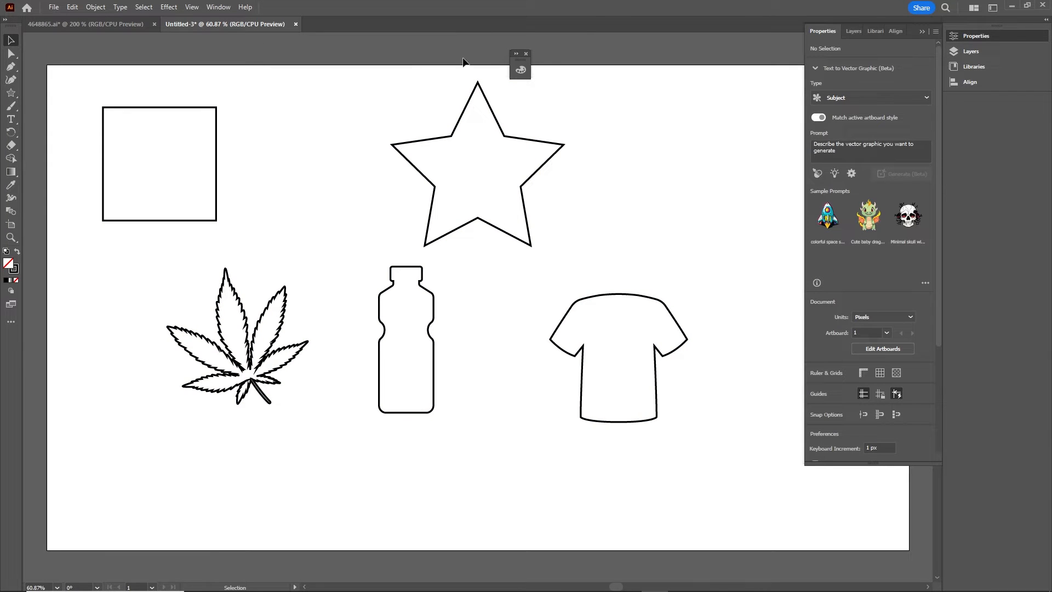
click(219, 8)
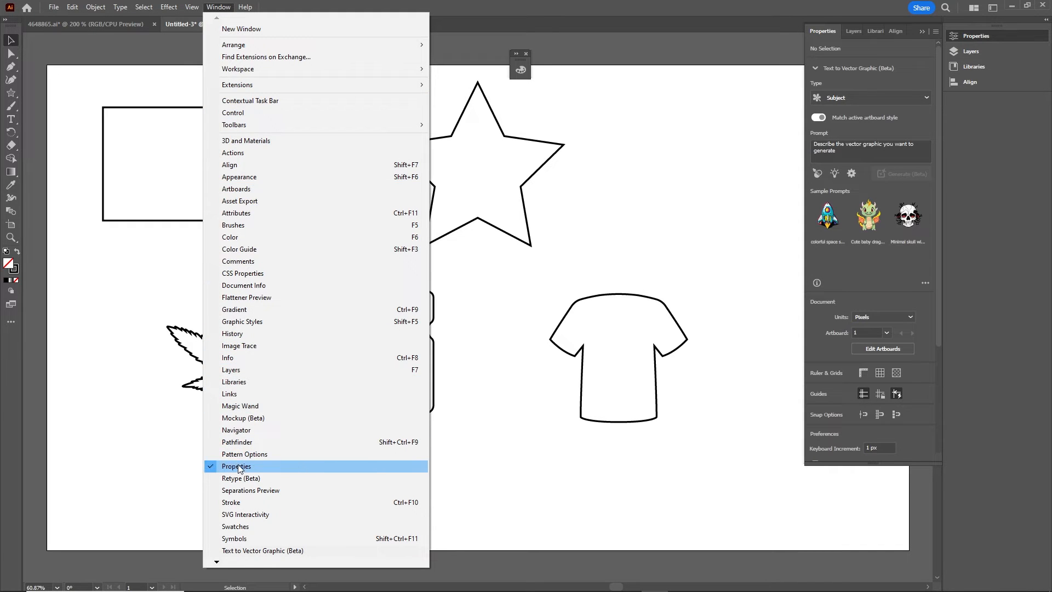
click(714, 182)
click(919, 30)
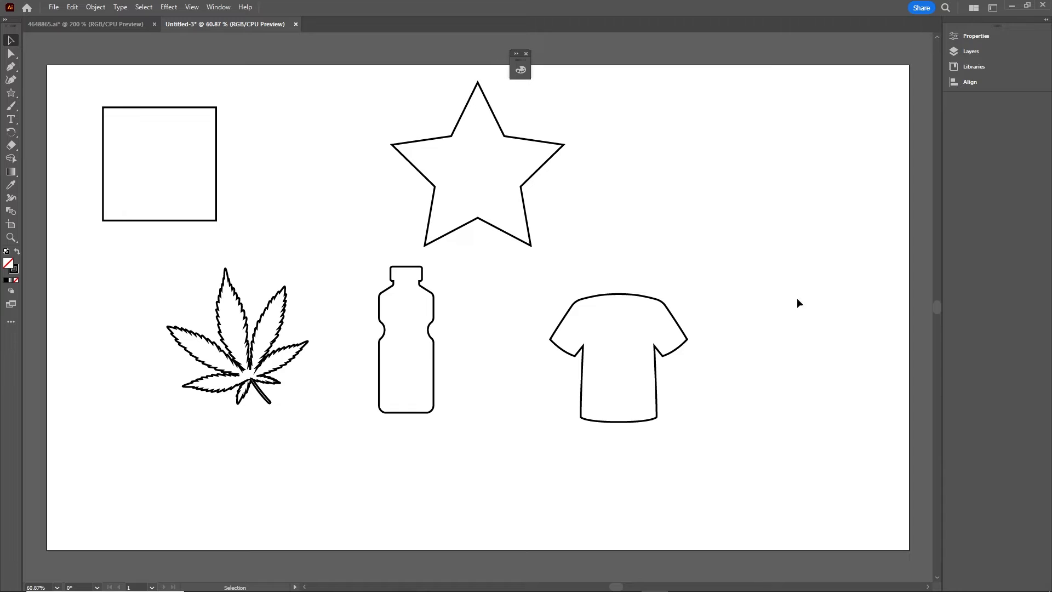
Enlarge the layer list's row size to a custom value of 60 pixels
click(965, 51)
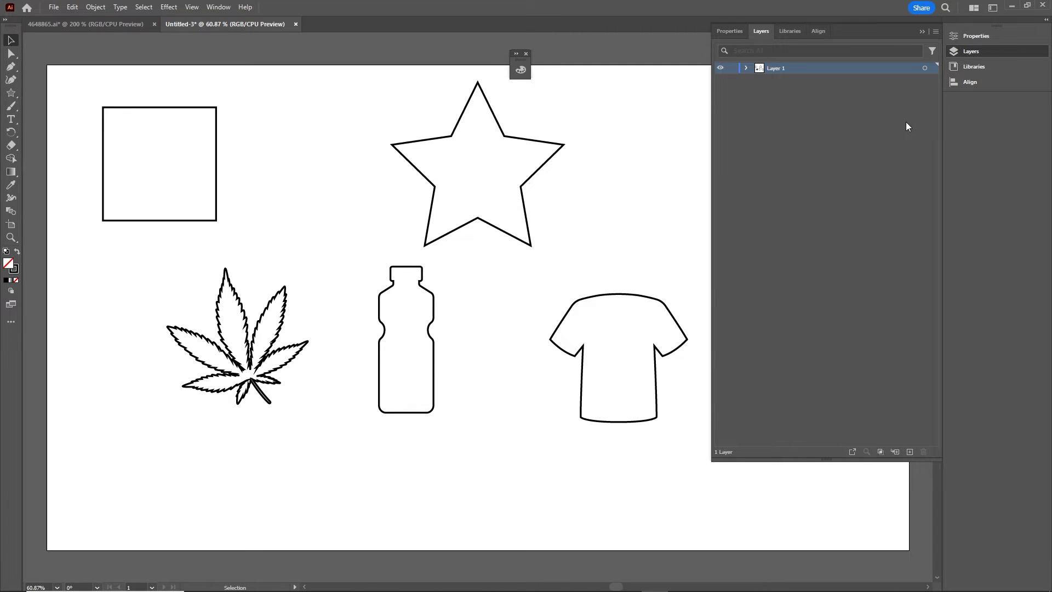
click(936, 32)
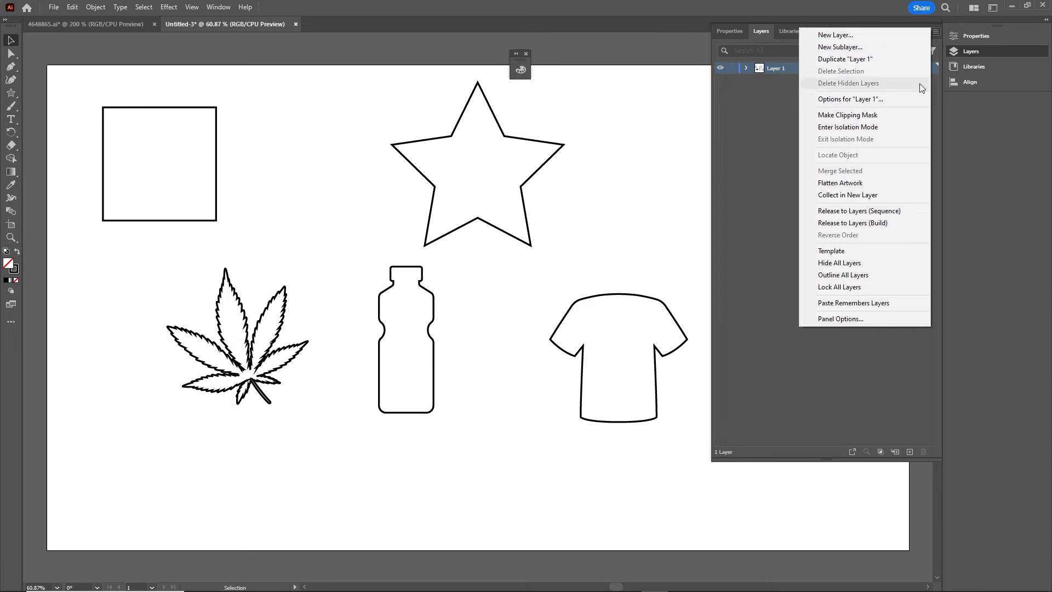
click(862, 318)
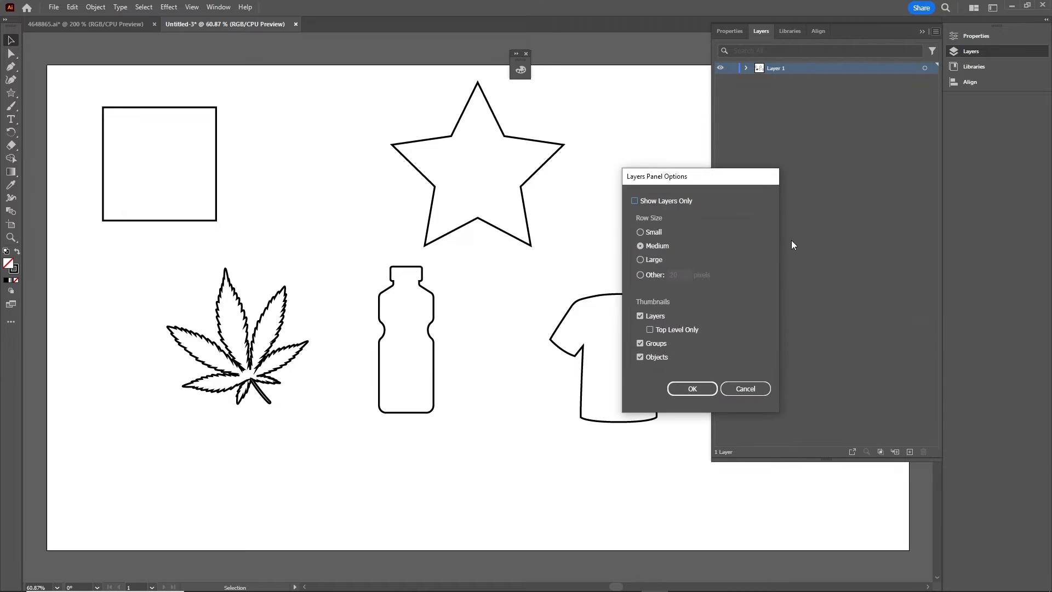
click(643, 276)
text(60)
click(692, 389)
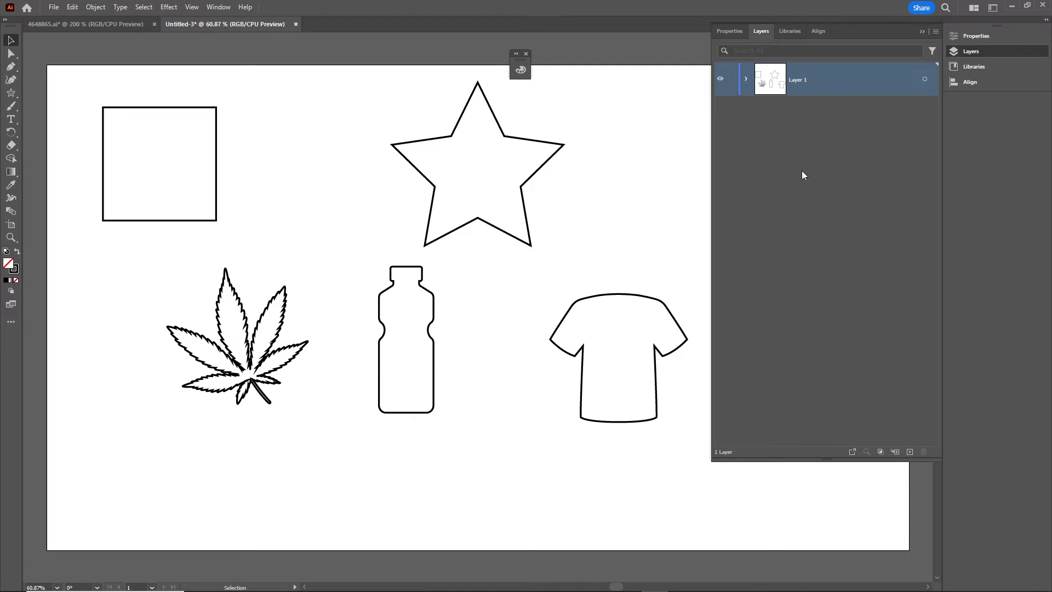
Check the paths inside Layer 1 and release them to separate layers with Release to Layers (Sequence)
click(746, 79)
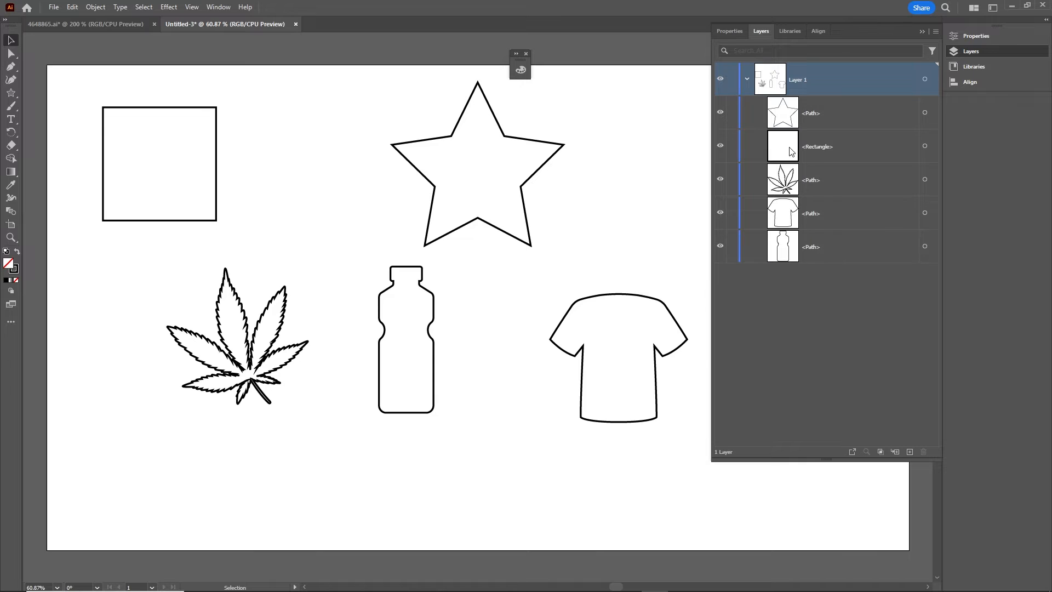
click(746, 79)
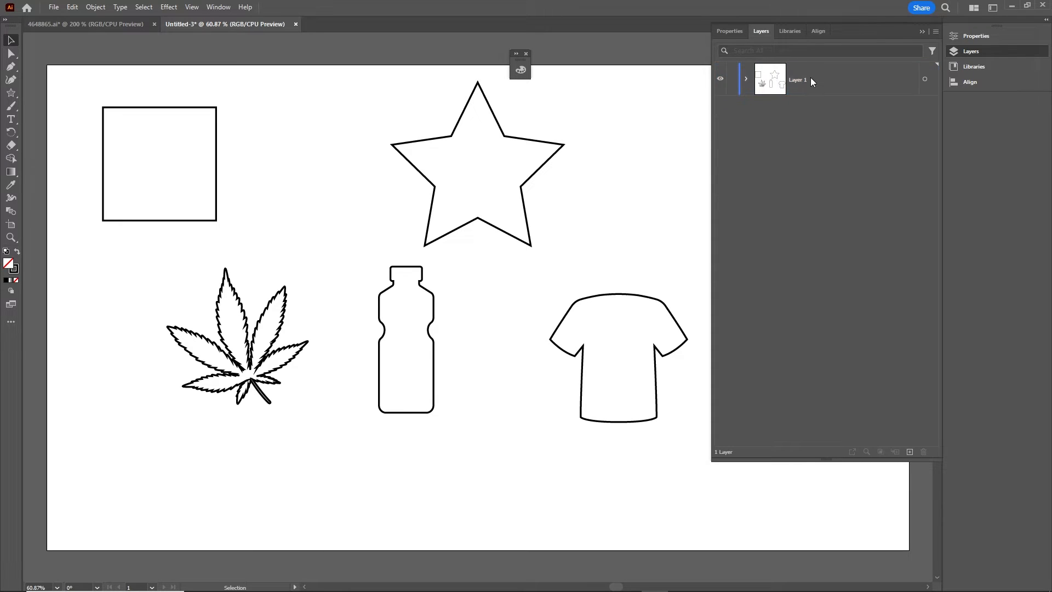
click(936, 32)
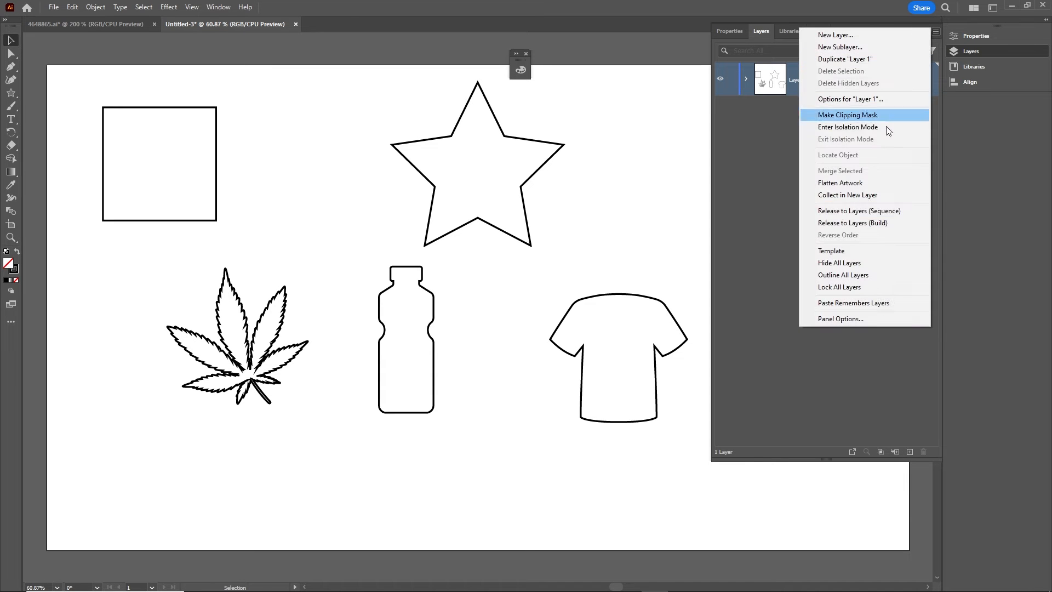
click(852, 213)
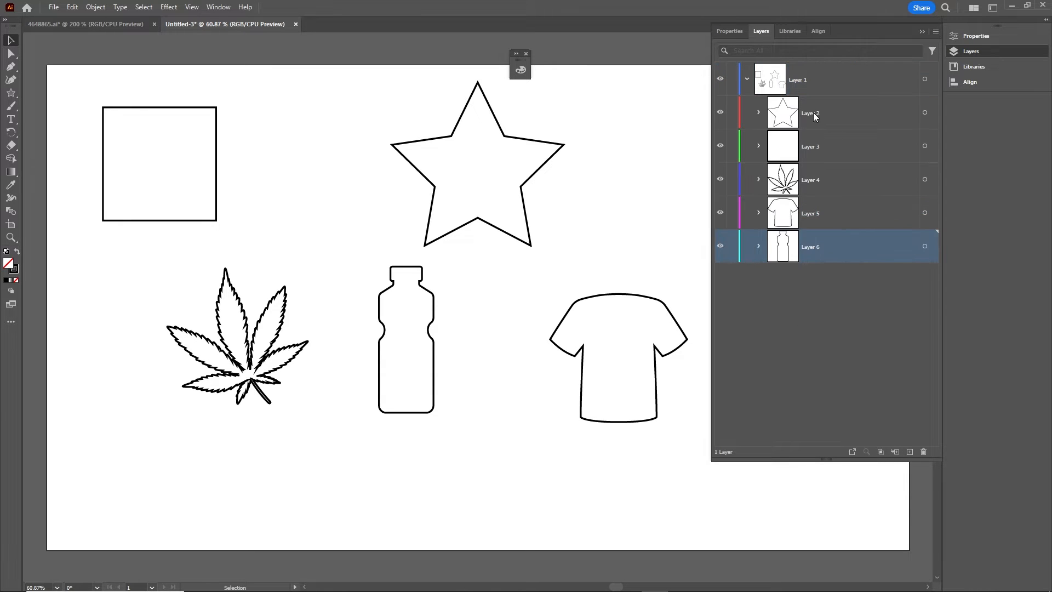
Move Layers 2 through 6 out of Layer 1 to the top level and delete the emptied Layer 1
click(817, 116)
shift+click(824, 248)
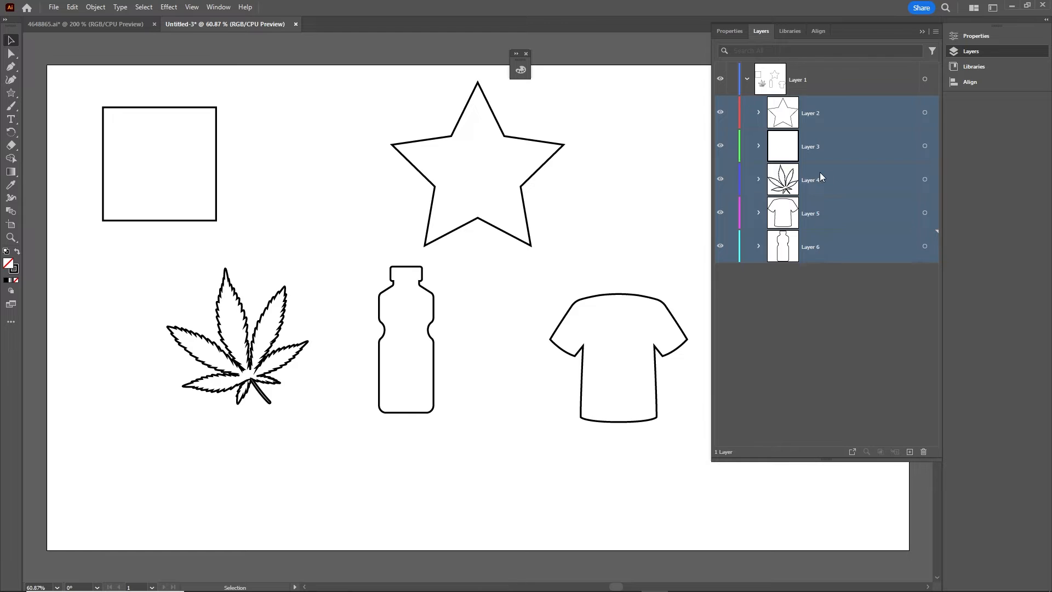
drag(820, 144, 814, 318)
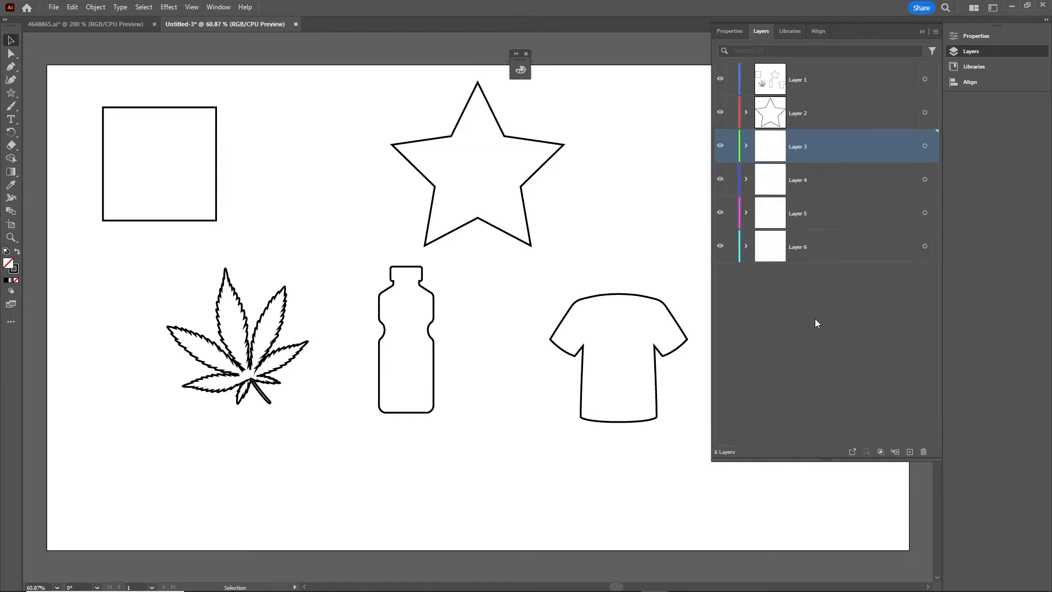
click(802, 80)
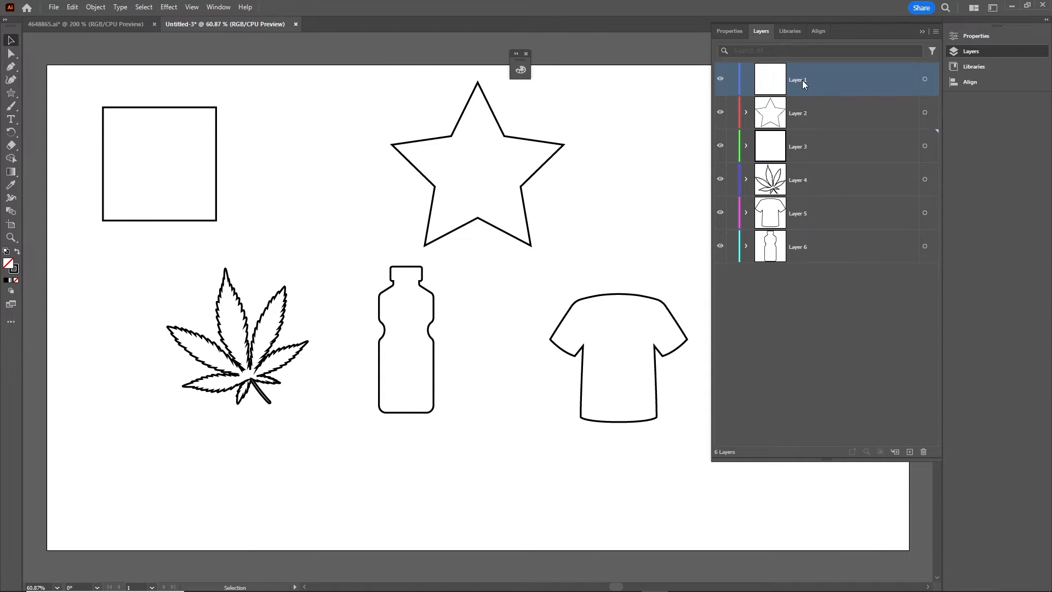
click(924, 452)
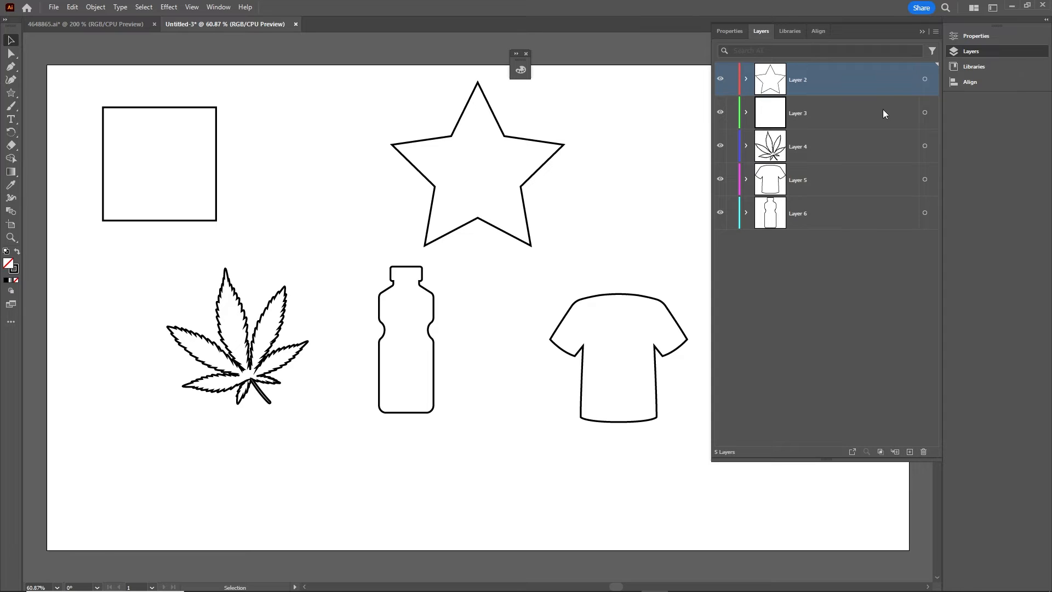
Switch to After Effects, import shapes.ai as a Composition with Layer Size footage dimensions, and open the shapes composition
click(923, 33)
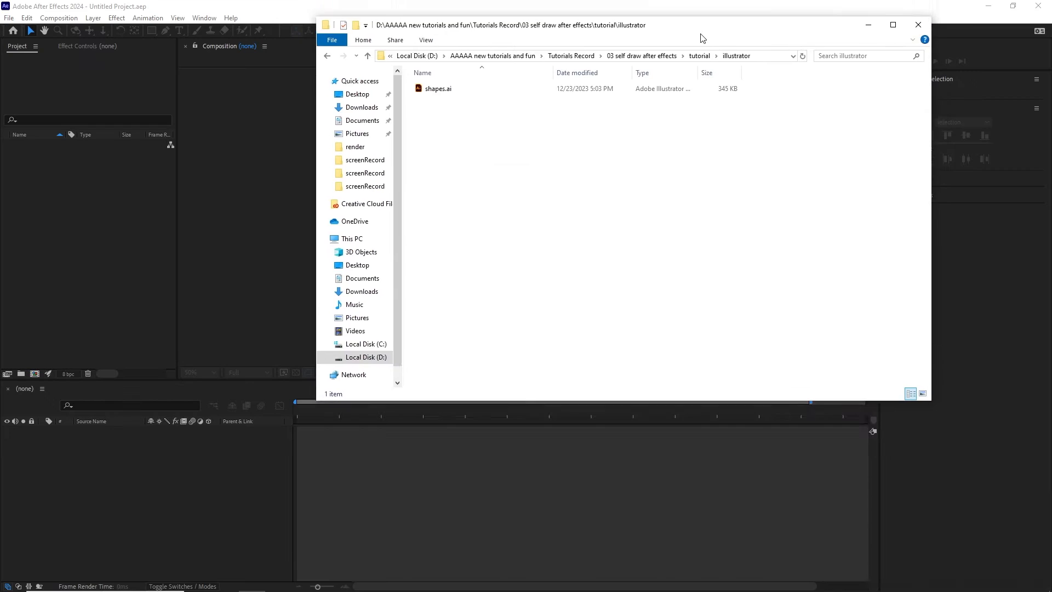
drag(700, 36, 750, 152)
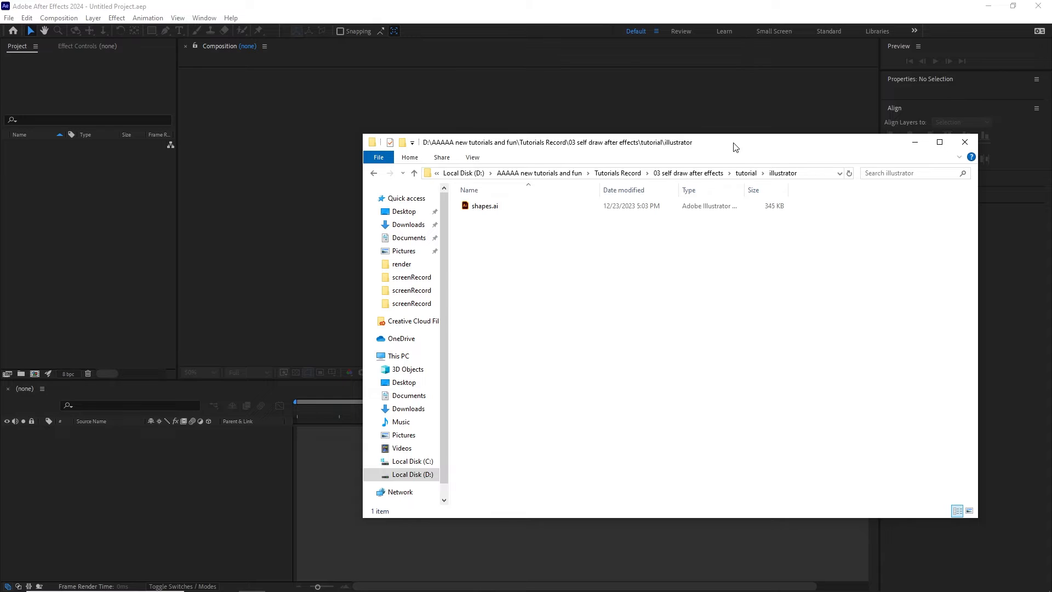
click(487, 210)
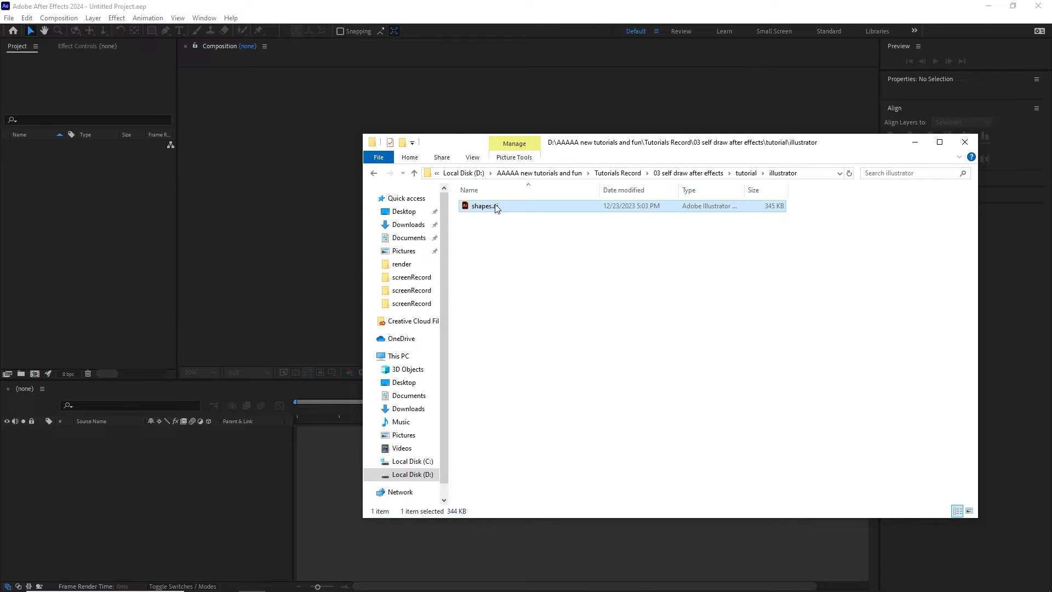
drag(495, 207, 75, 245)
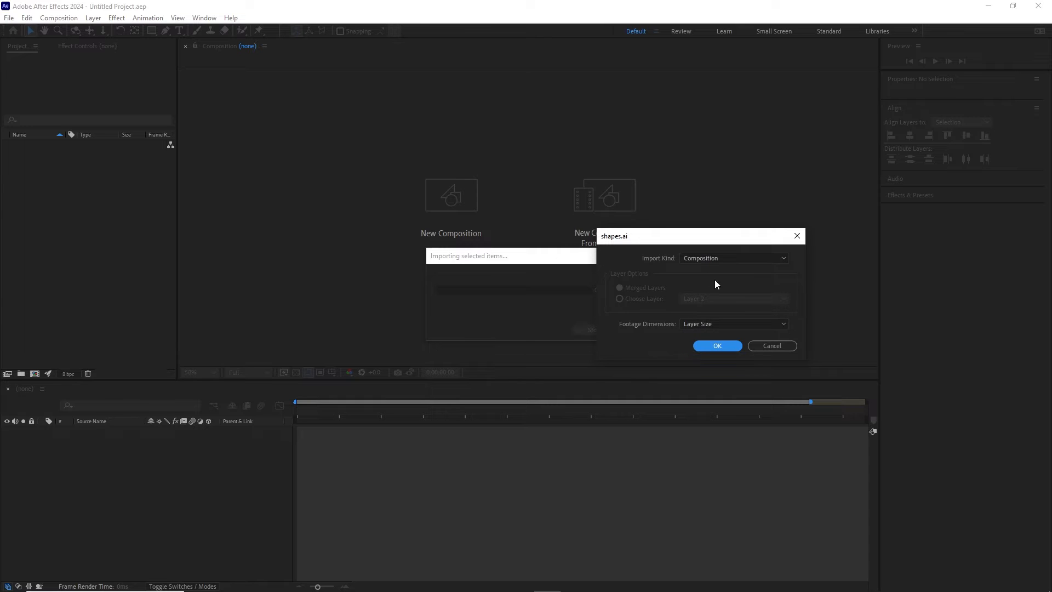
click(721, 345)
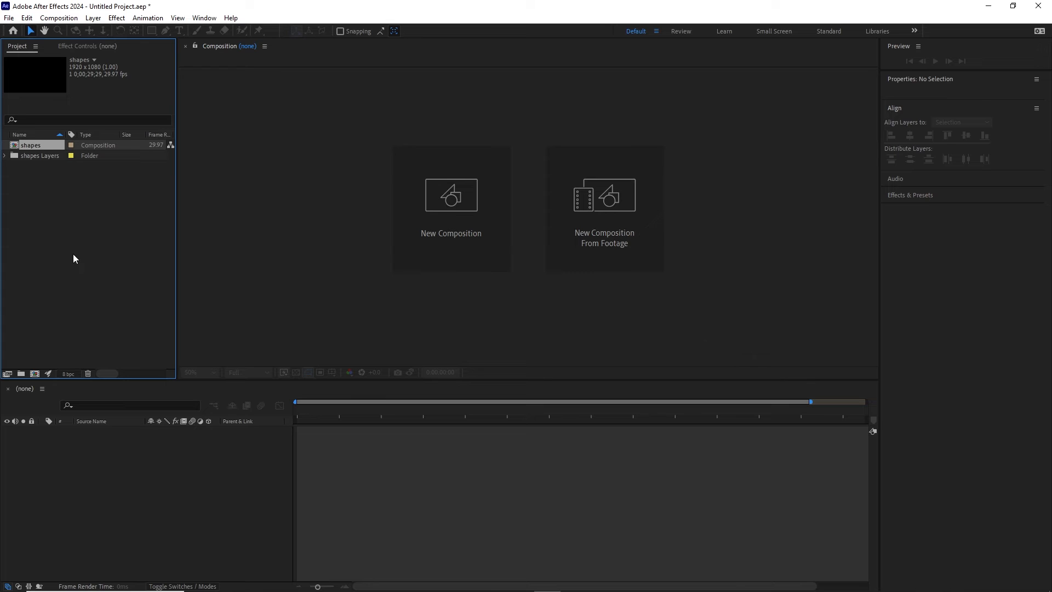
double_click(14, 146)
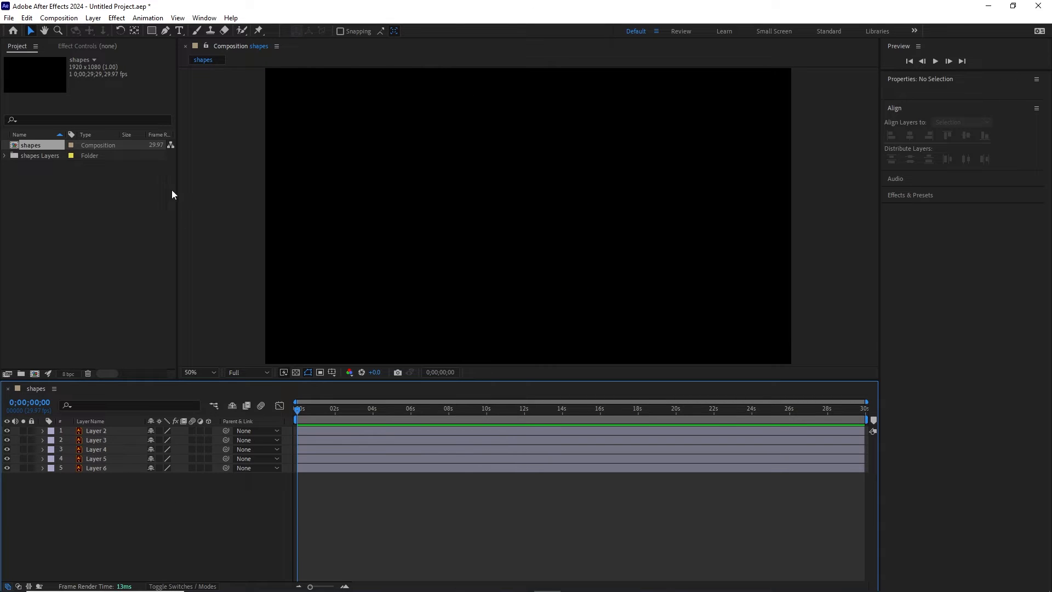
Create a white solid layer of 1920 x 1080 px in the shapes composition
click(92, 18)
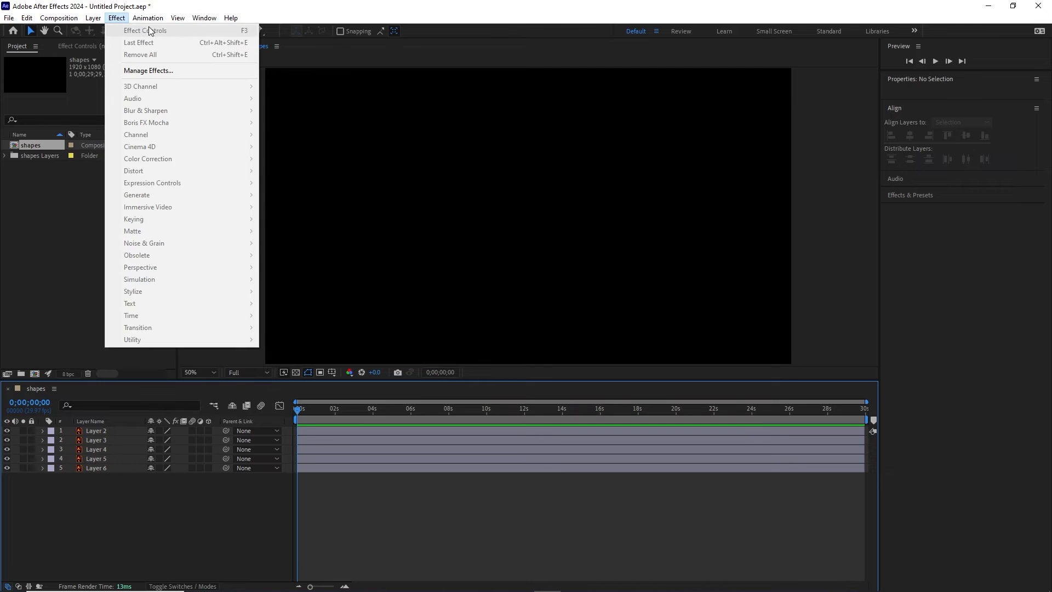
mouse_move(136, 32)
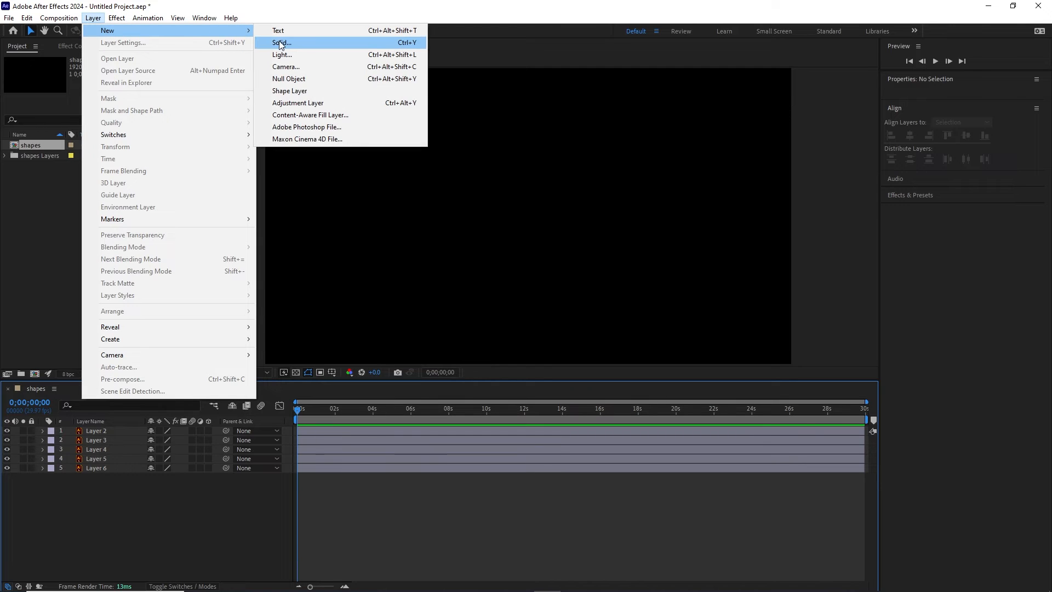
click(281, 43)
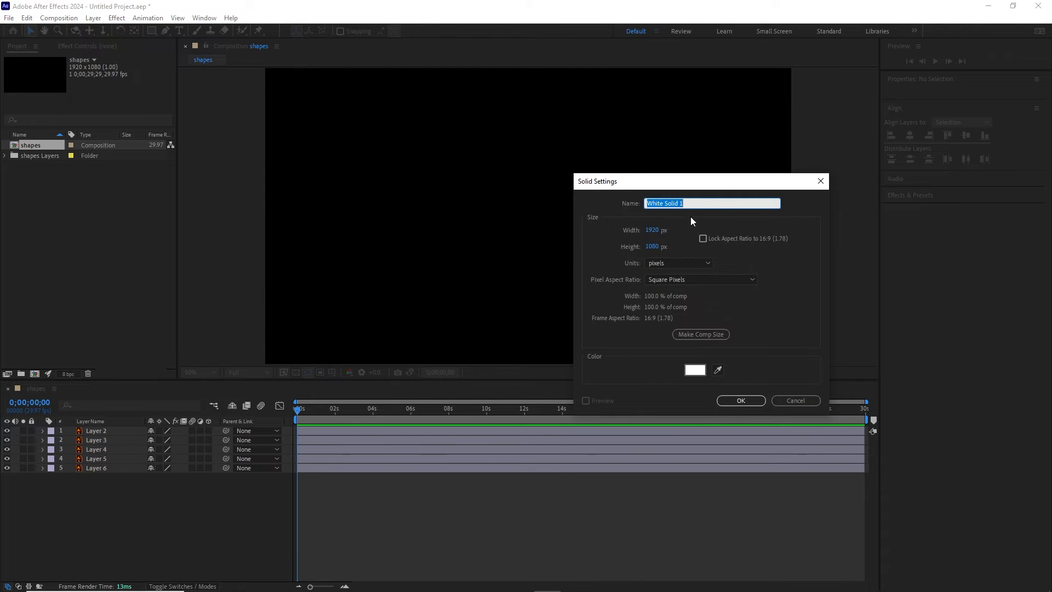
click(741, 401)
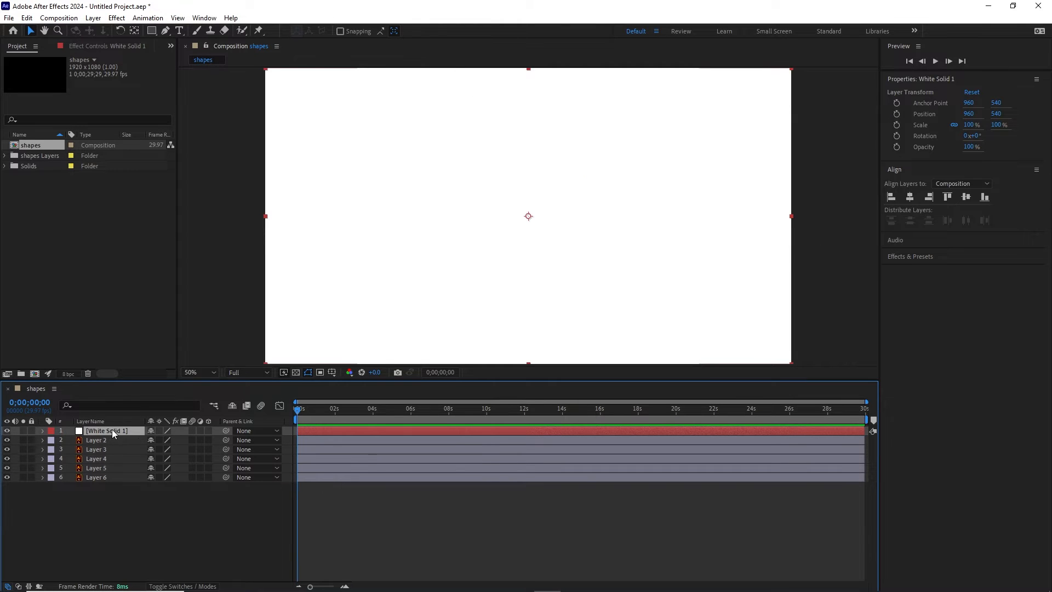
Move the white solid beneath all the shape layers and lock it as the background
drag(115, 431, 119, 480)
click(117, 502)
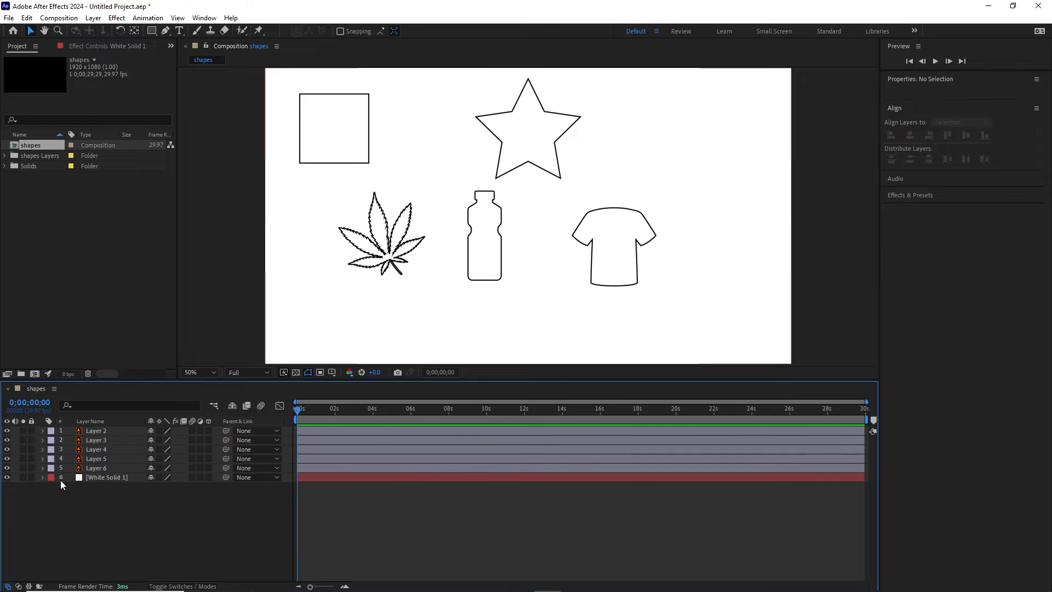
click(32, 478)
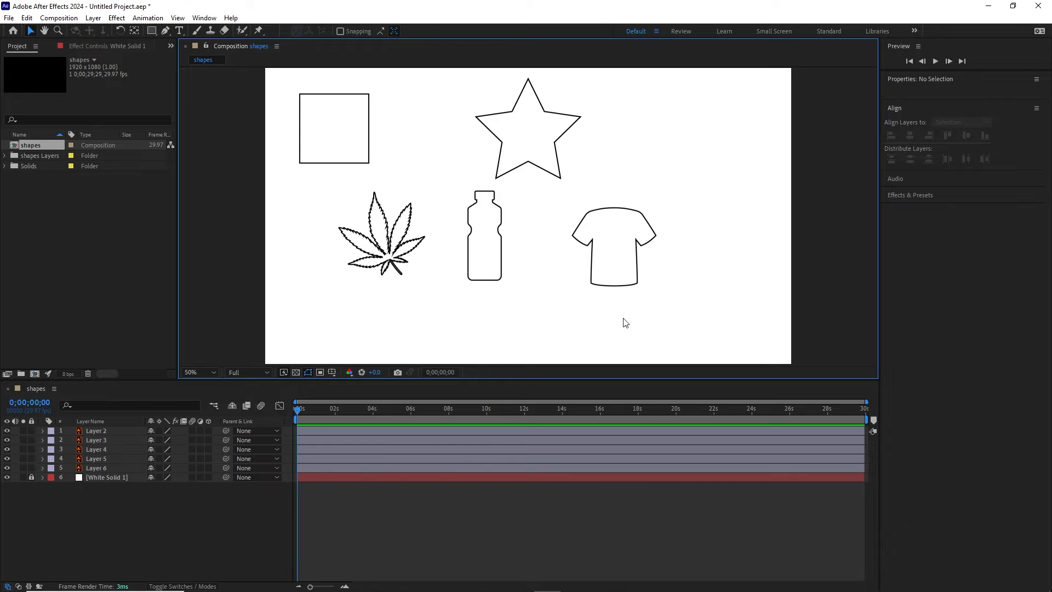
Check the bottle on its own by temporarily hiding Layers 2 through 5
click(500, 275)
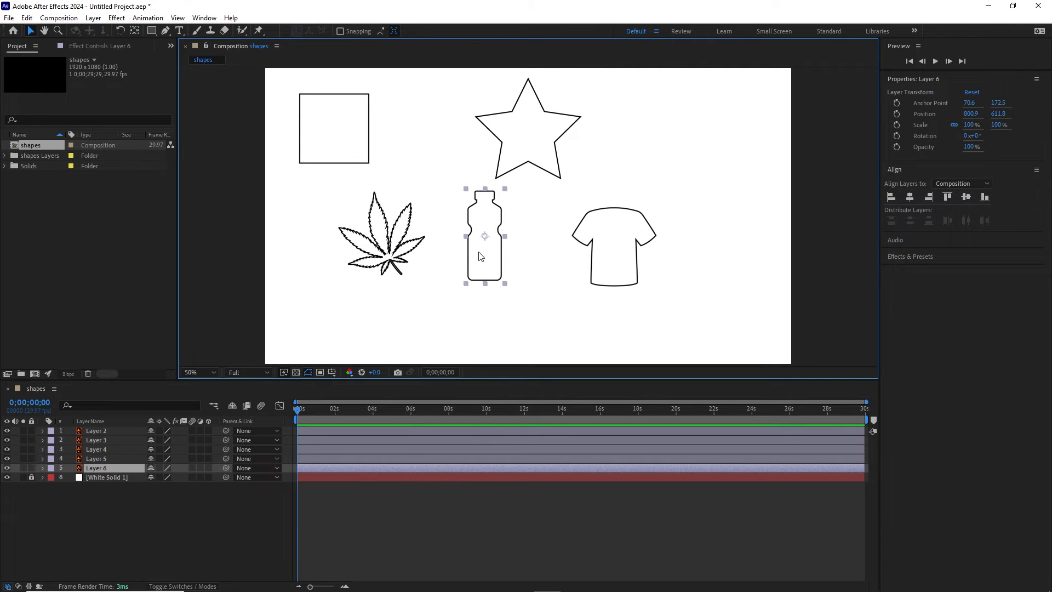
click(7, 430)
click(7, 440)
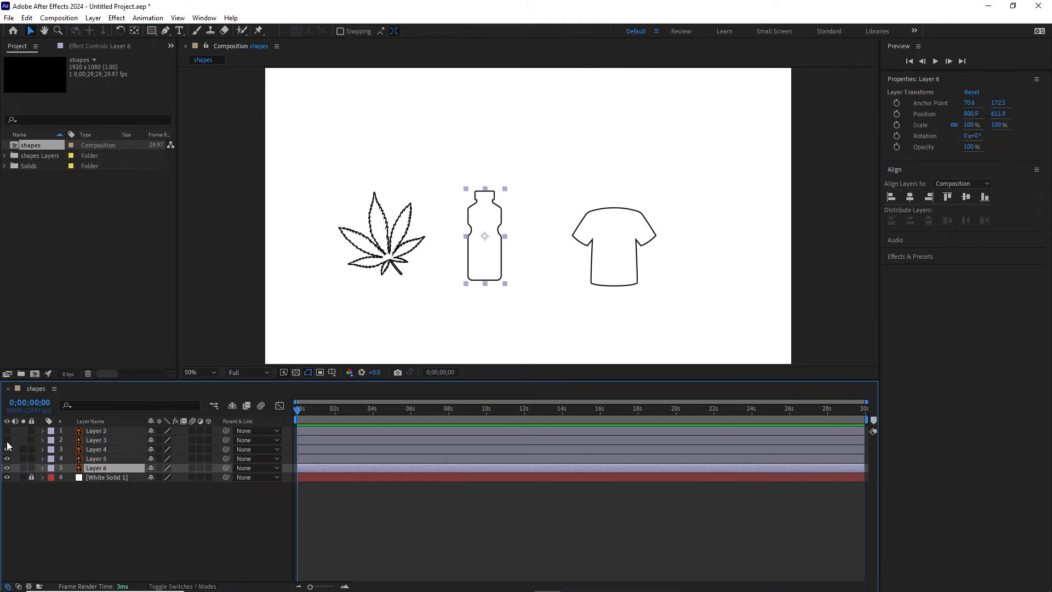
click(6, 450)
click(7, 459)
click(121, 518)
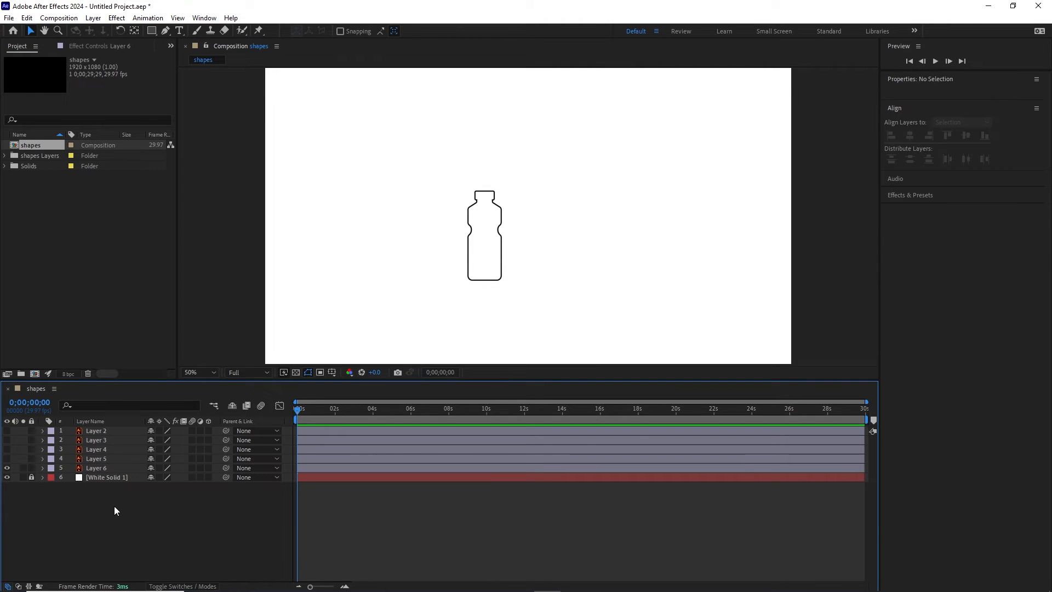
drag(7, 430, 7, 460)
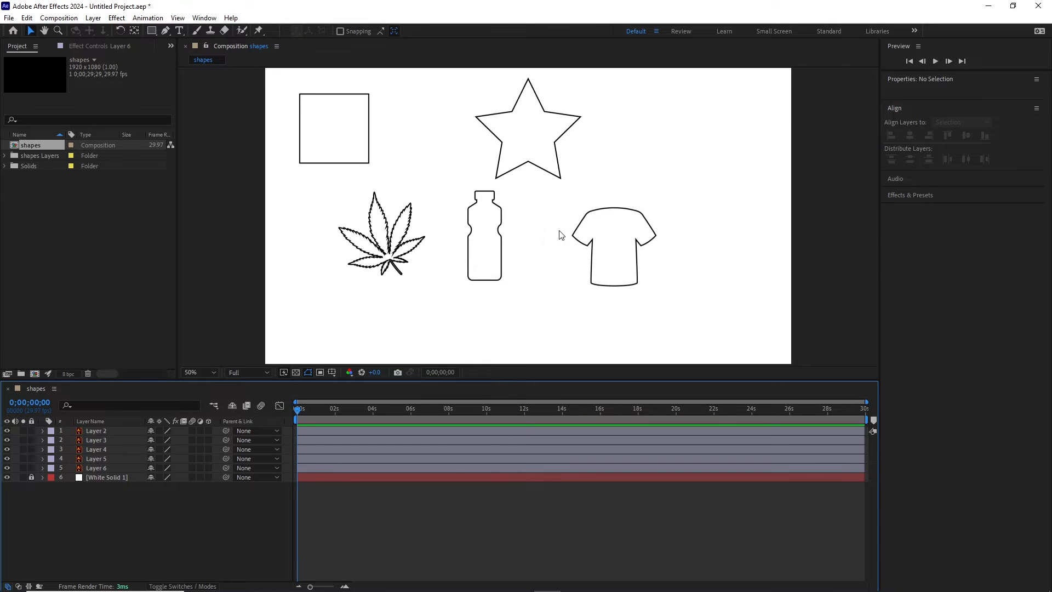
Convert Layers 2 through 6 into shape layers with Create Shapes from Vector Layer
click(96, 469)
shift+click(96, 432)
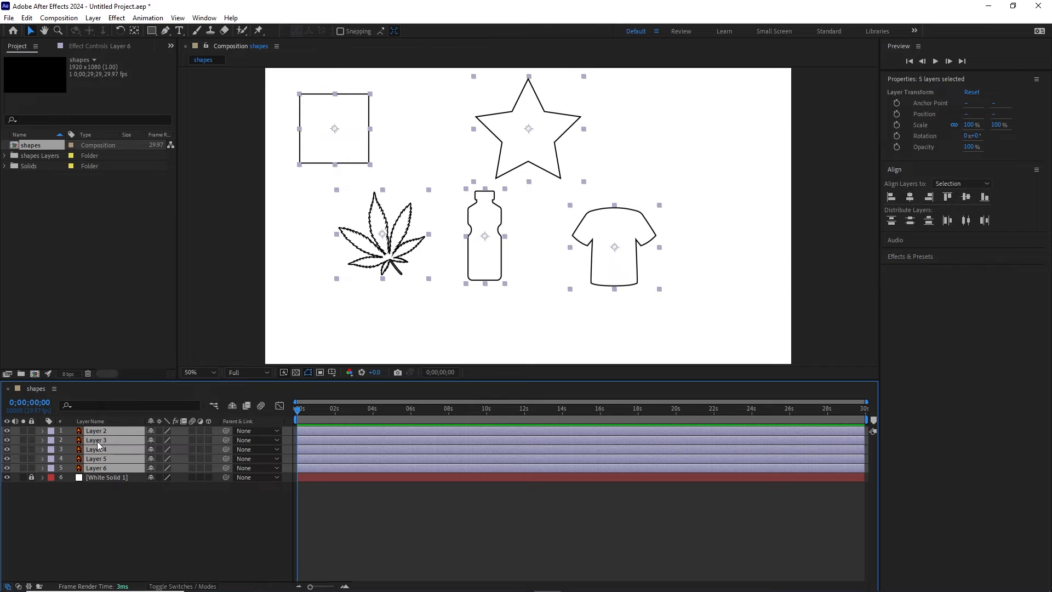
right_click(99, 445)
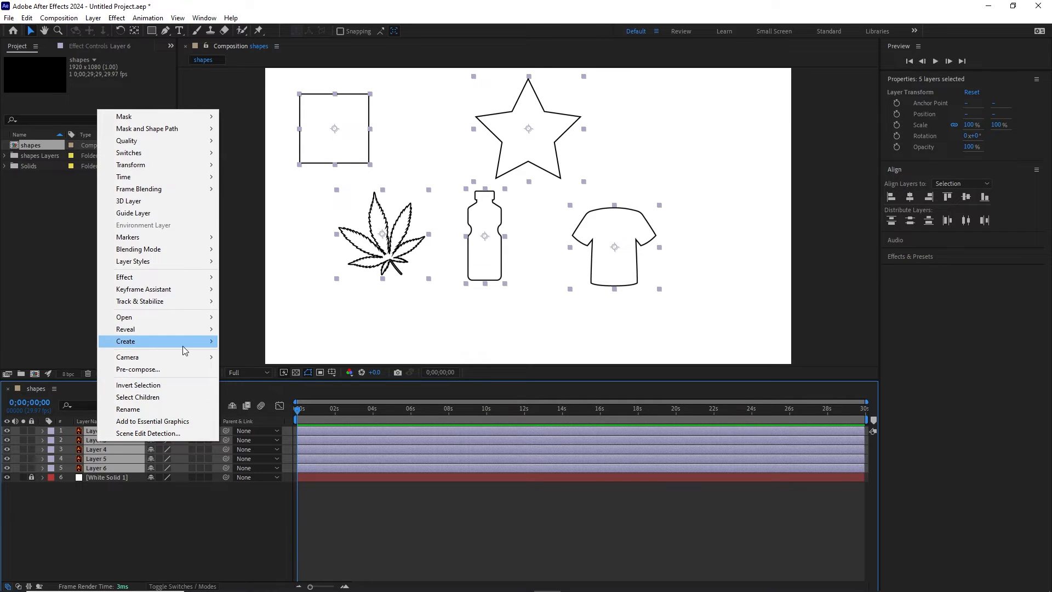
mouse_move(184, 344)
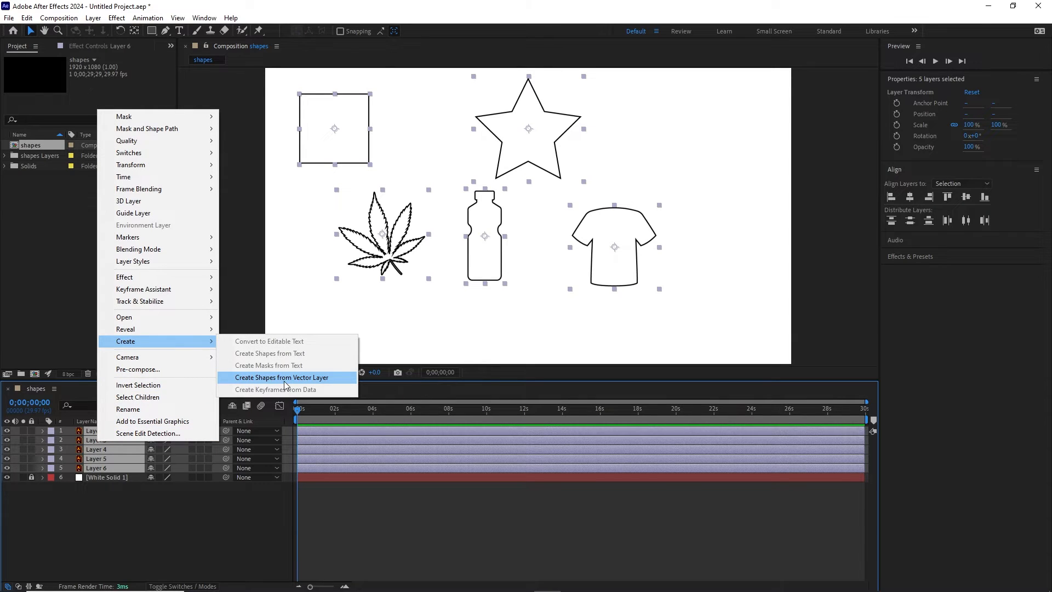
click(319, 379)
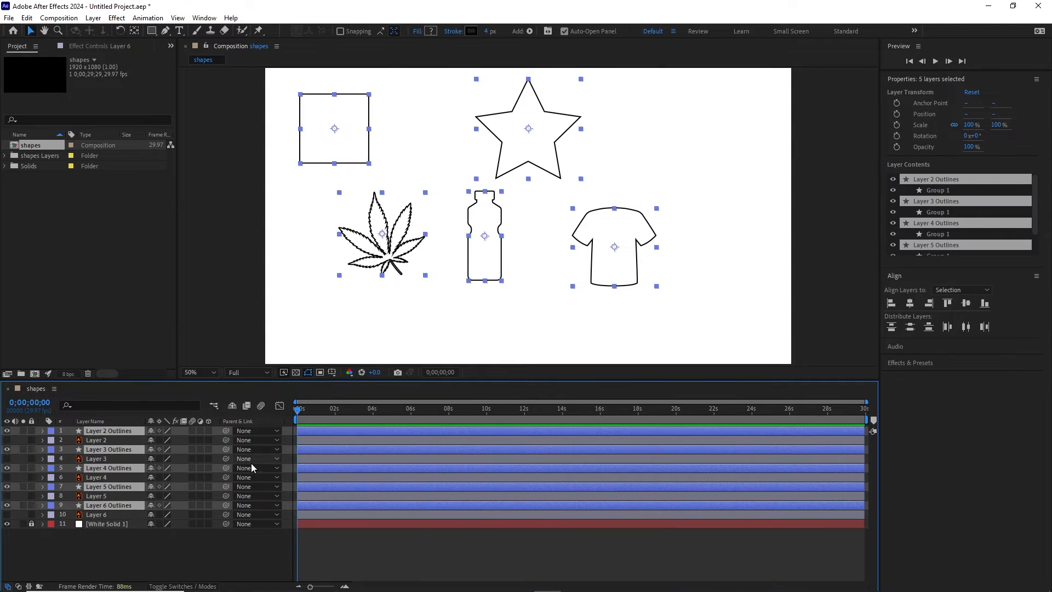
click(148, 543)
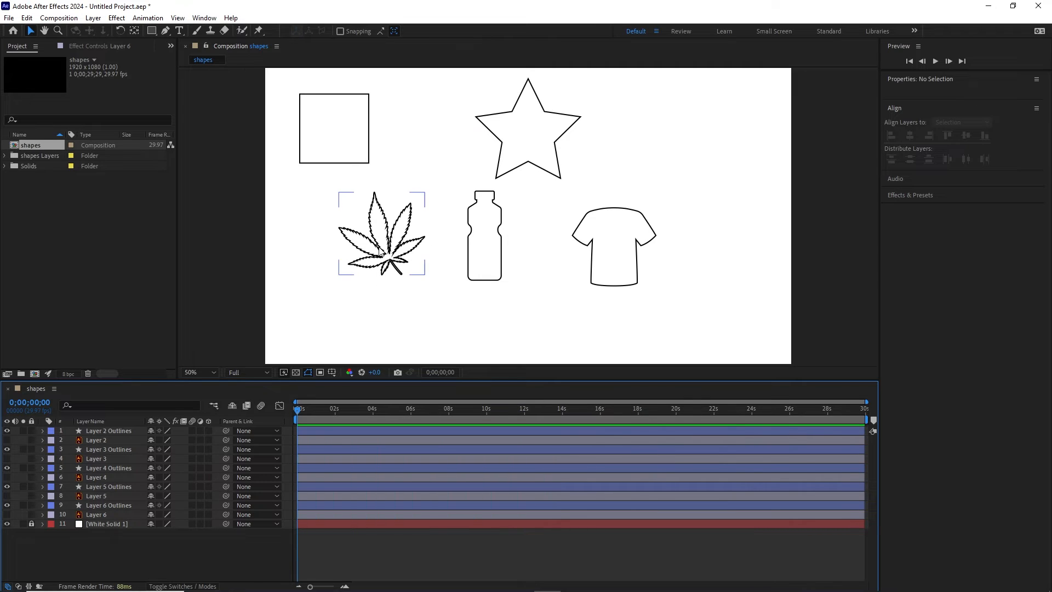
Delete the five original Illustrator layers, Layer 2 through Layer 6, keeping only their outline versions
click(98, 515)
key(Delete)
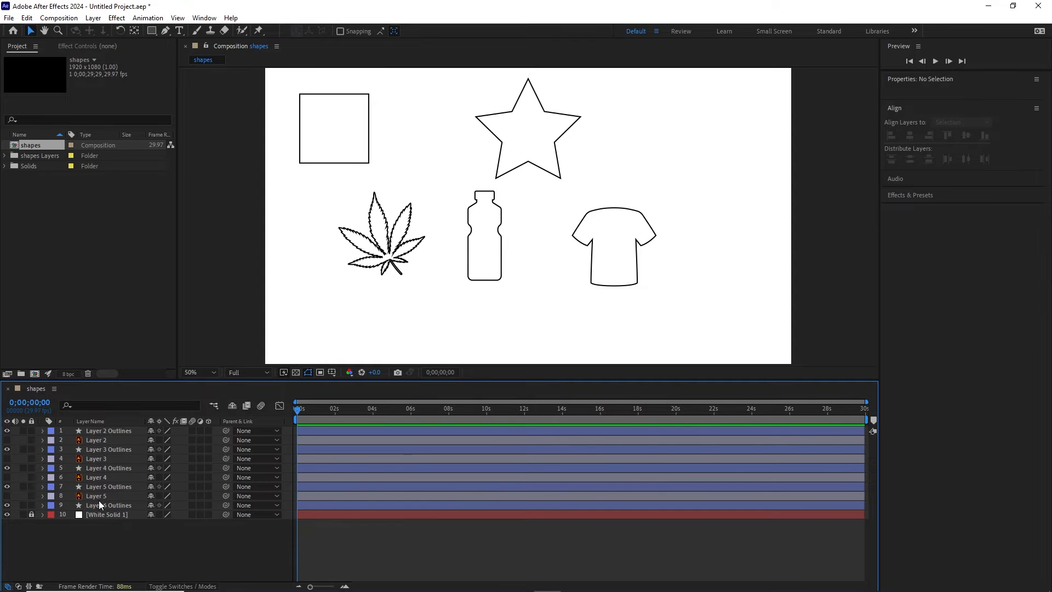
click(92, 496)
key(Delete)
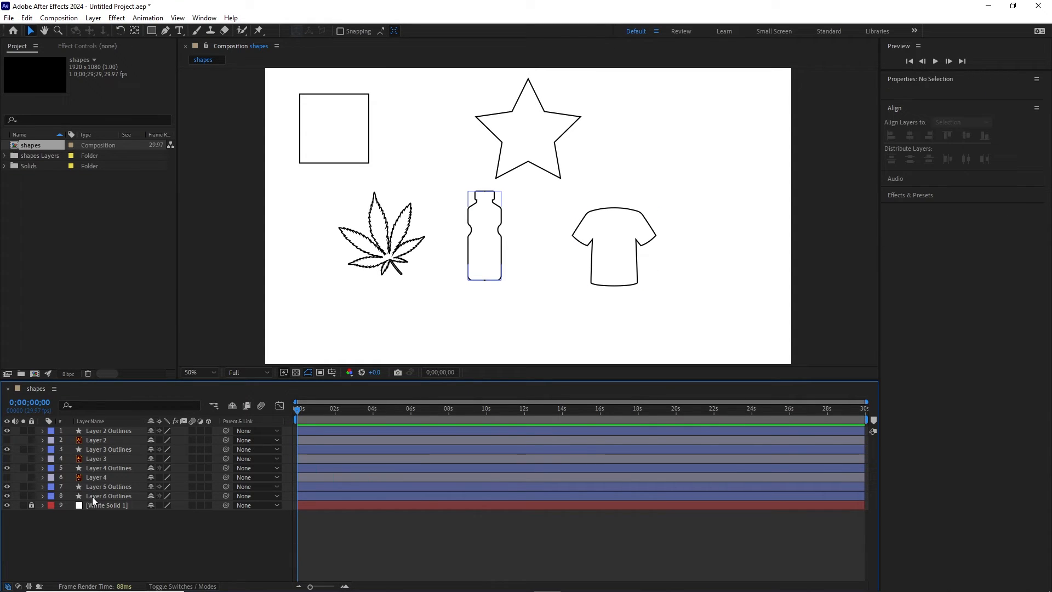
click(100, 474)
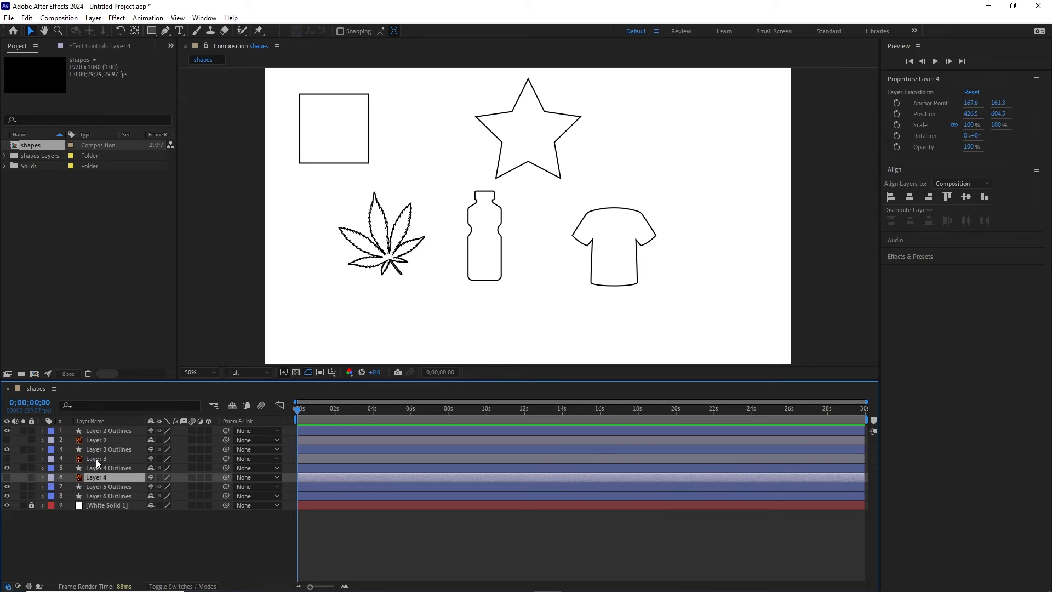
ctrl+click(96, 459)
ctrl+click(95, 442)
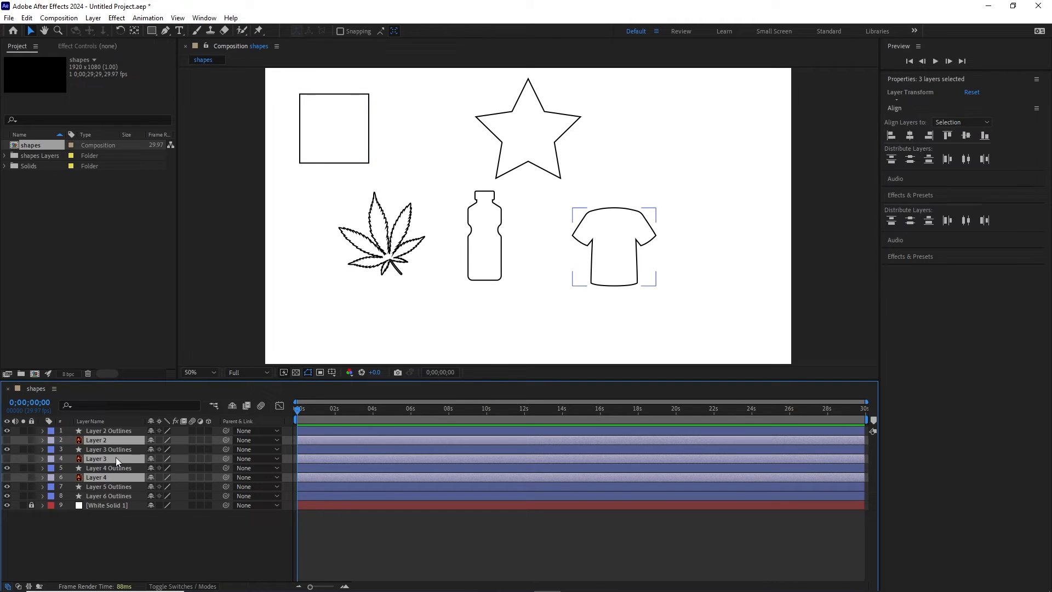
key(Delete)
Hide the Layer 2 to Layer 5 outlines and scale the bottle layer up to 186%
drag(7, 430, 8, 463)
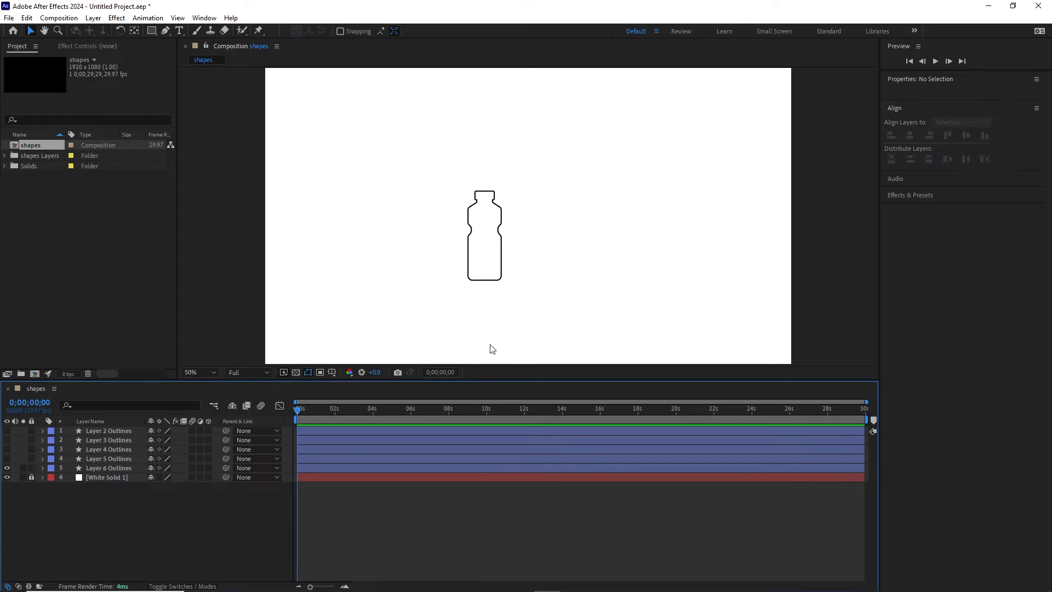
drag(526, 302, 438, 236)
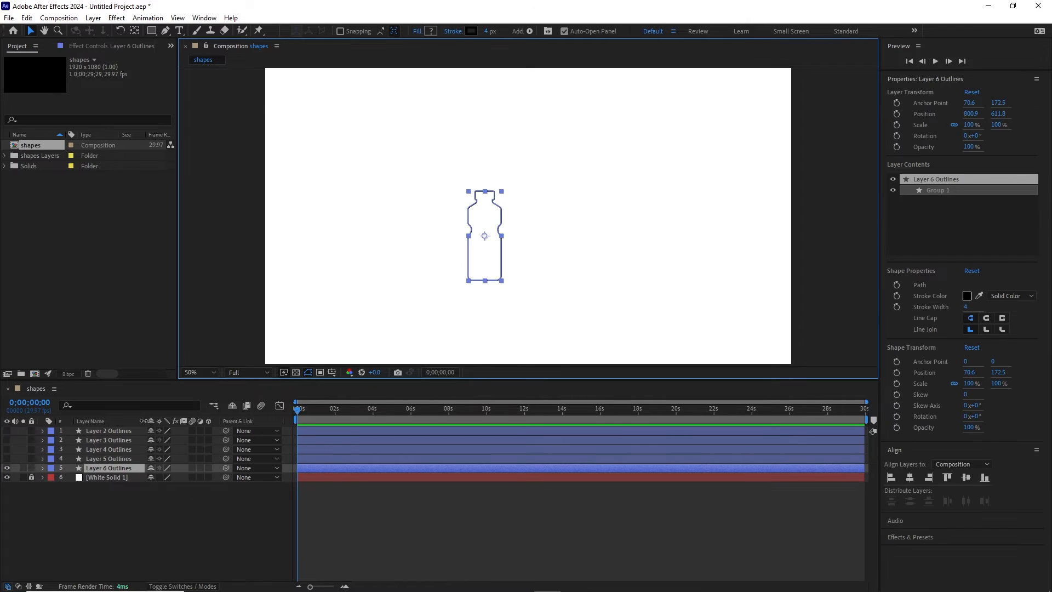
key(s)
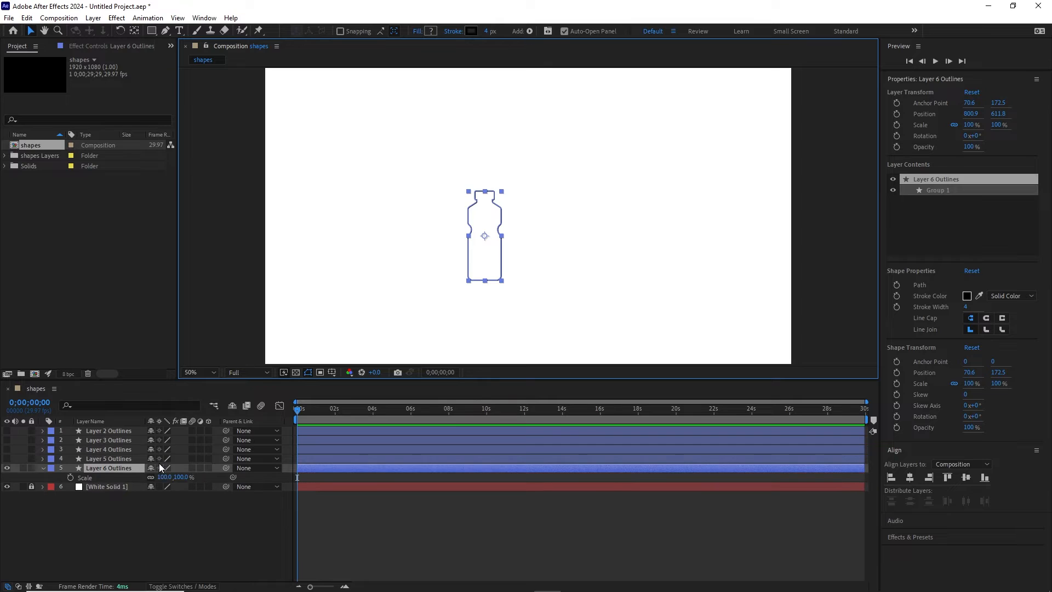
drag(177, 481, 234, 480)
click(216, 496)
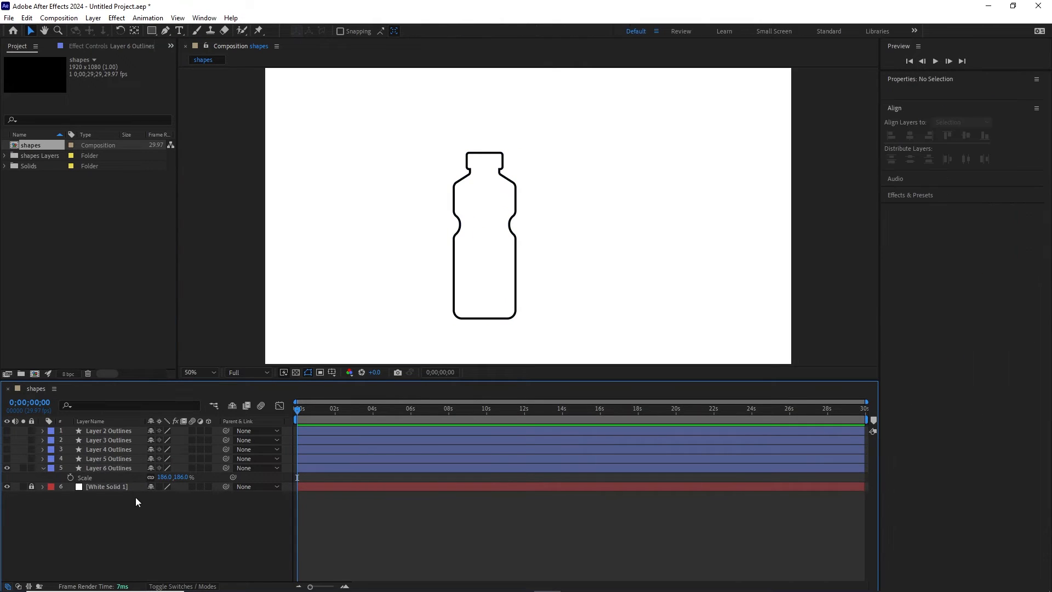
click(44, 469)
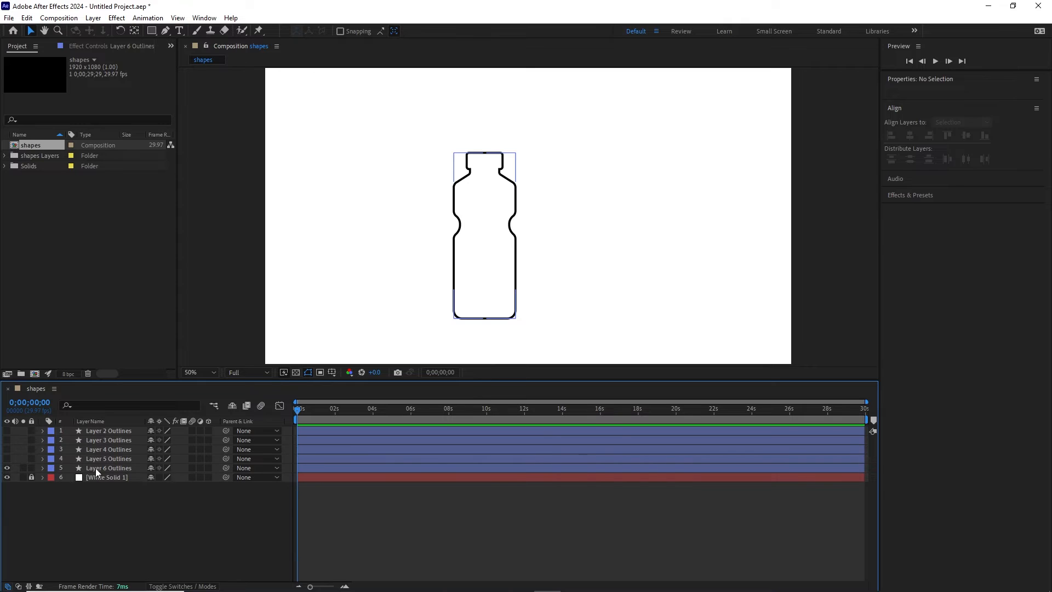
Rename the Layer 6 Outlines layer as bottle
click(95, 468)
key(Return)
text(bottle)
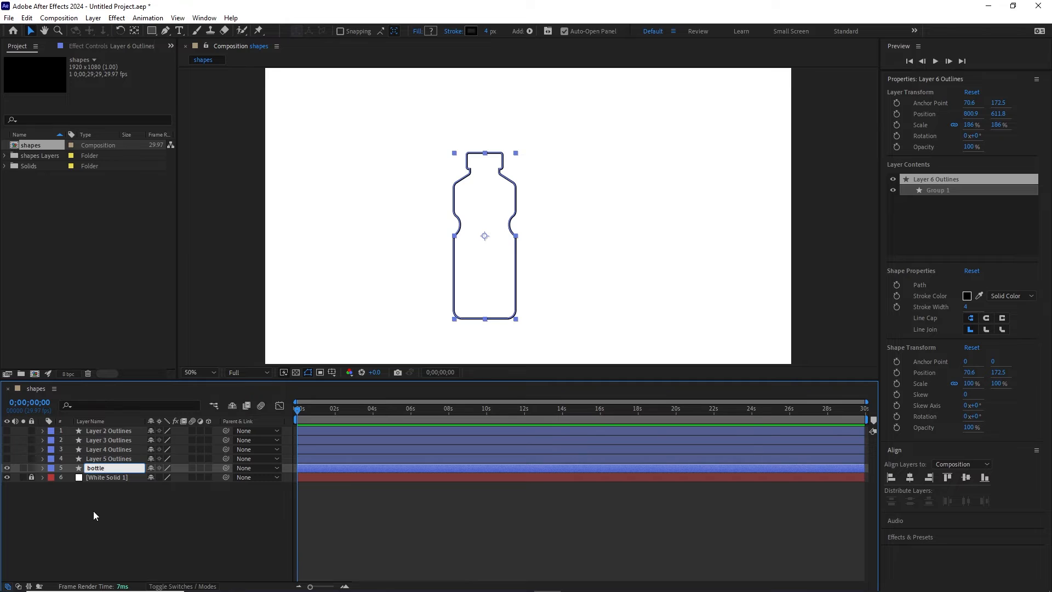
click(94, 511)
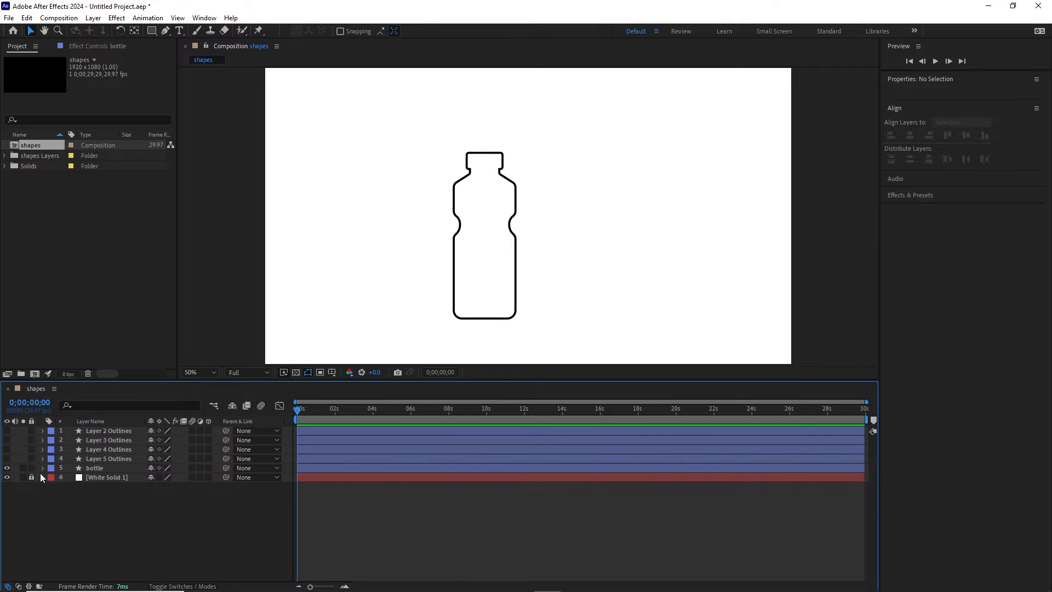
Add a Trim Paths operator to the contents of the bottle layer
click(41, 470)
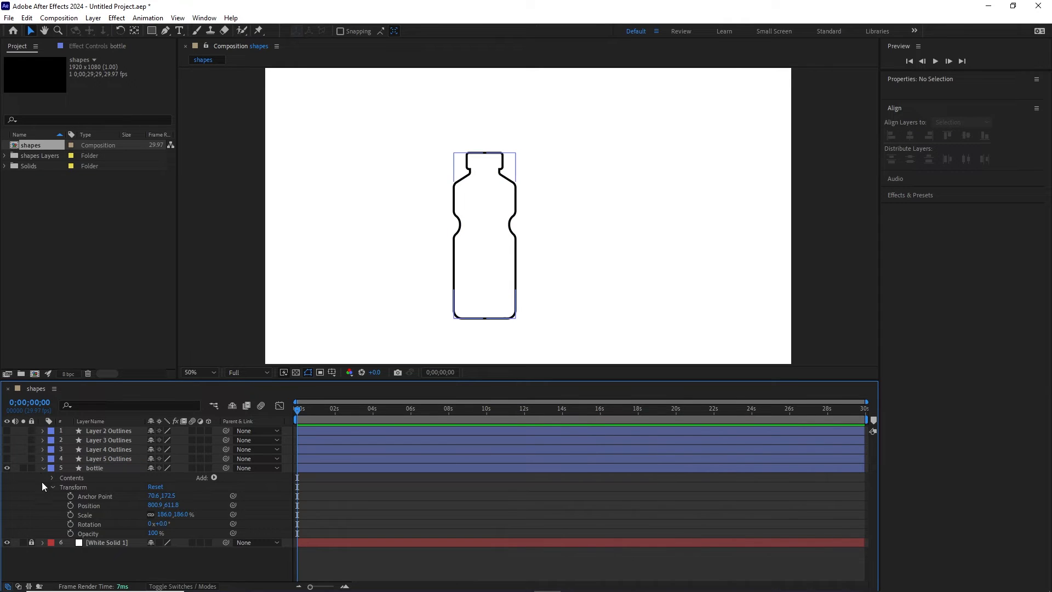
click(214, 478)
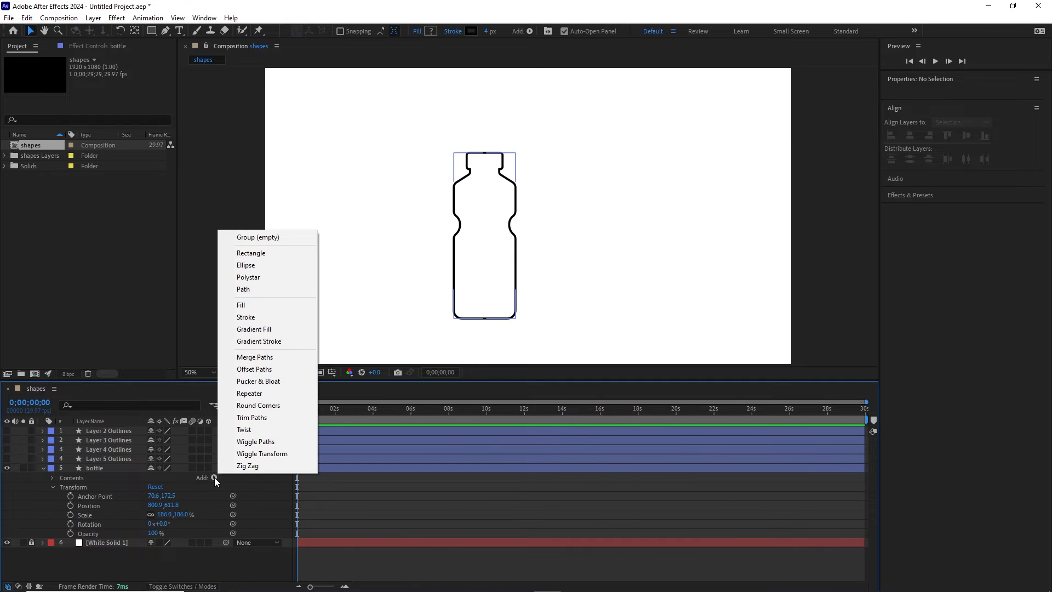
click(250, 418)
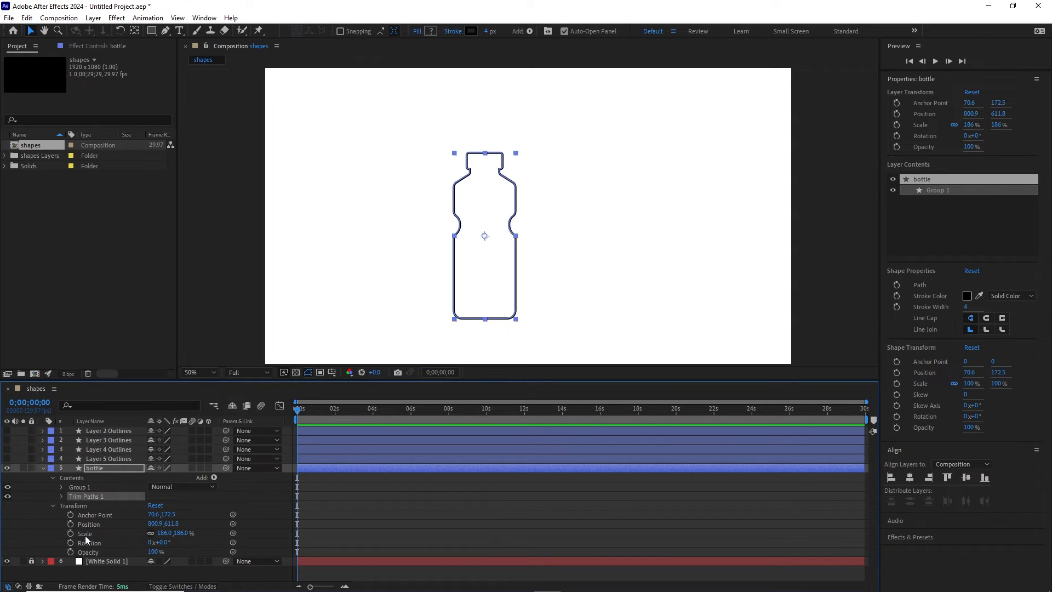
Set the bottle's Trim Paths Start to 3% with End at 100%, and turn its Offset to 219°
click(43, 470)
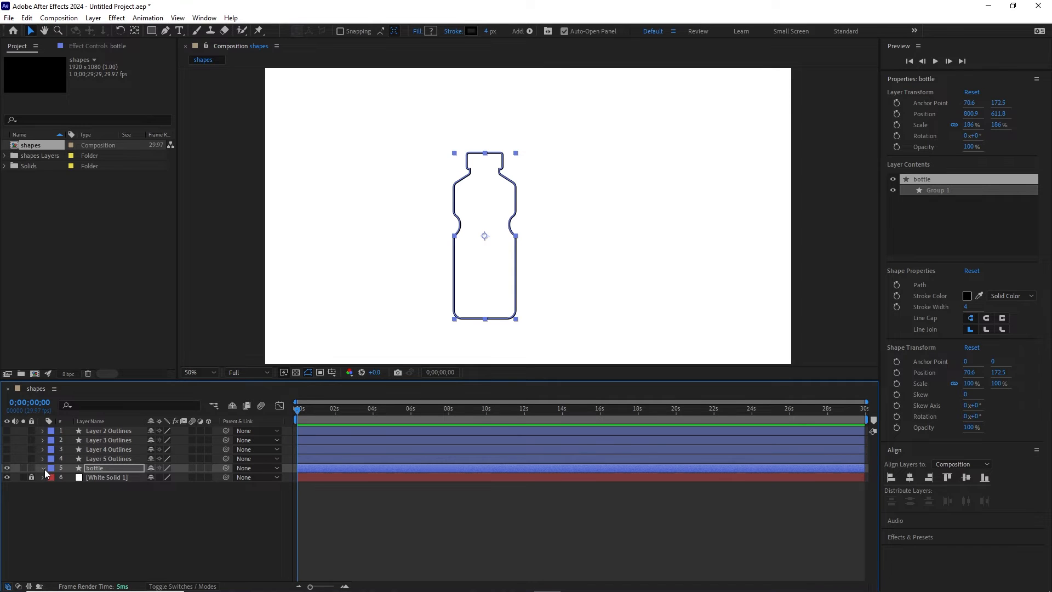
click(43, 469)
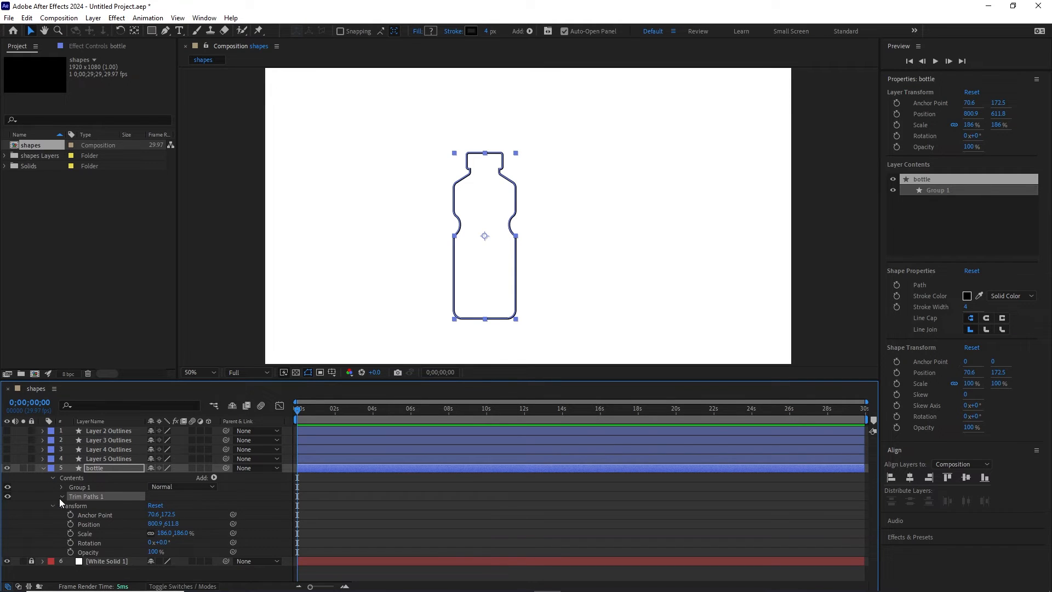
click(61, 498)
mouse_move(160, 517)
mouse_down()
mouse_move(101, 512)
mouse_move(151, 513)
mouse_up()
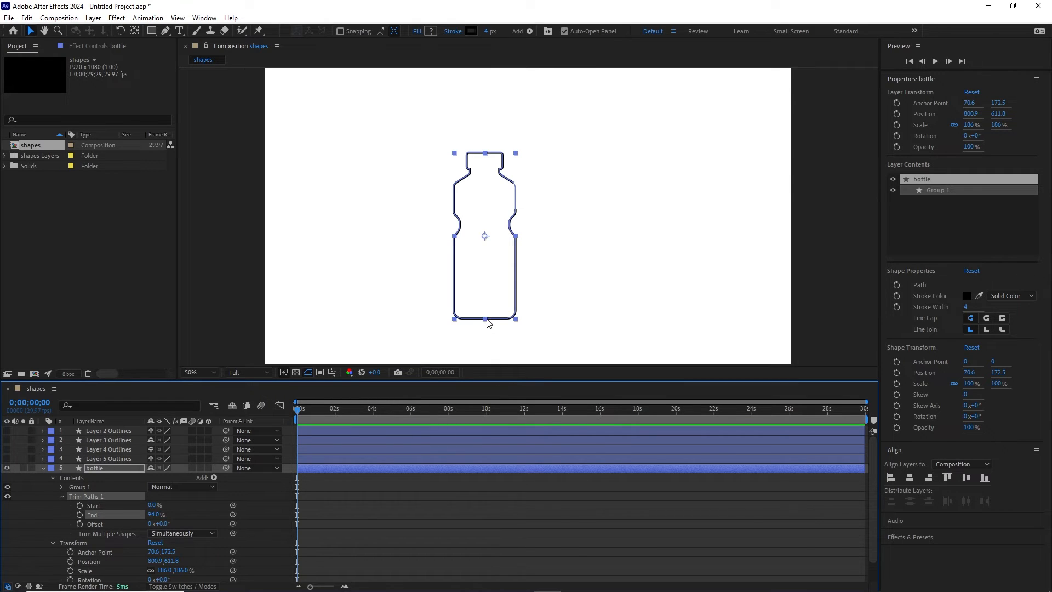
mouse_move(154, 515)
mouse_down()
mouse_move(164, 505)
mouse_move(151, 504)
mouse_move(193, 503)
mouse_move(133, 484)
mouse_up()
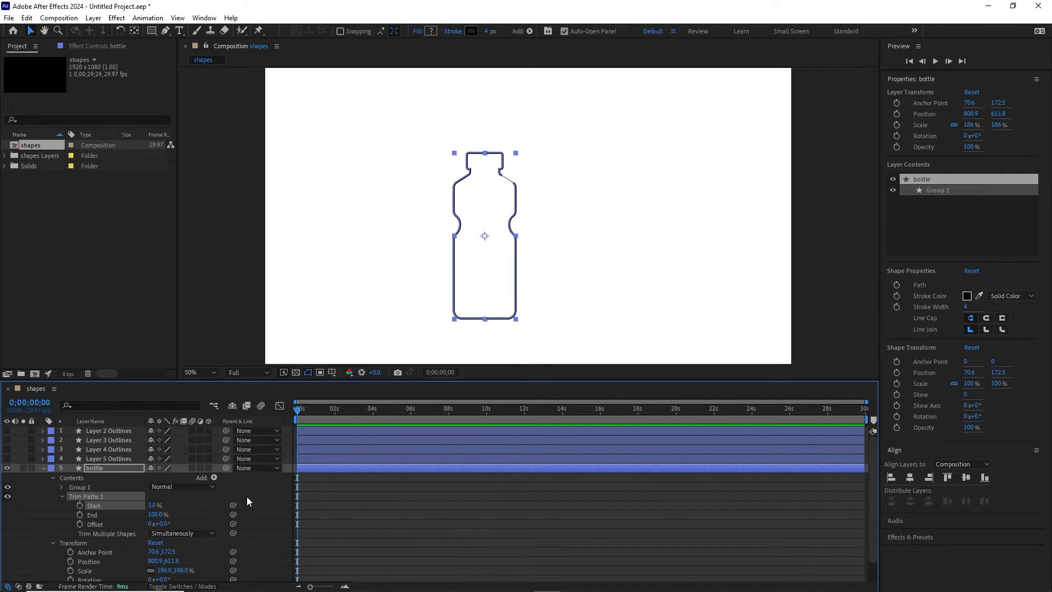
drag(158, 524, 178, 523)
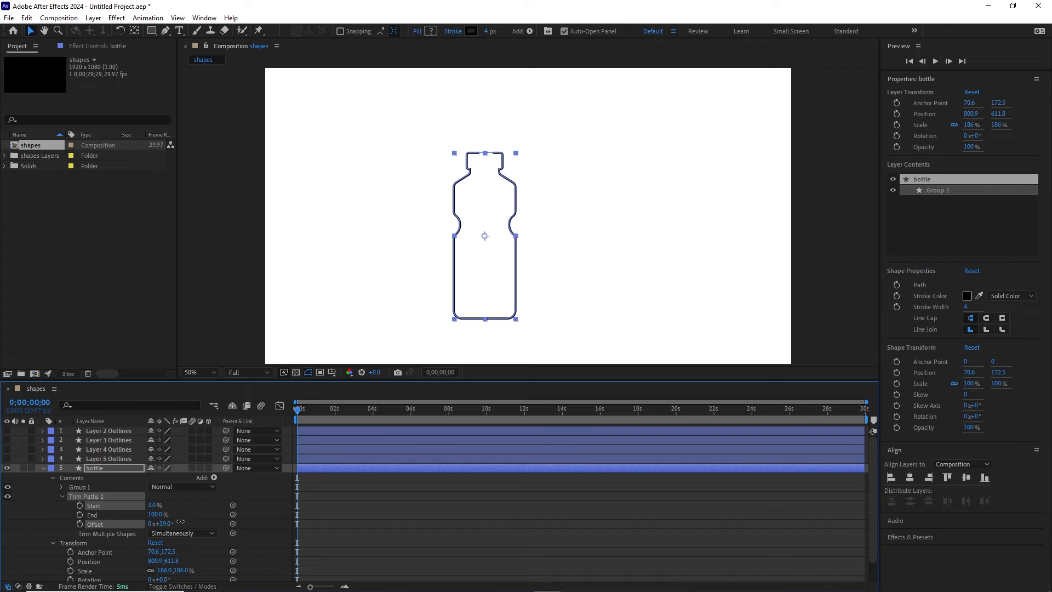
drag(181, 522, 262, 507)
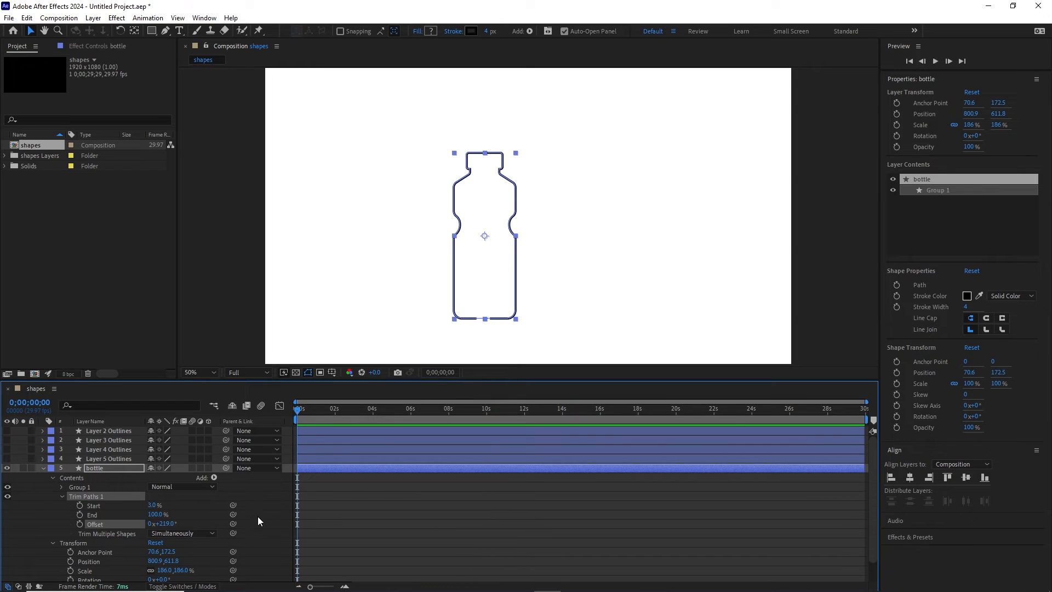
Set the bottle's Trim Paths Start and End to 0% and add an End keyframe at 0;00;00;00
click(154, 505)
text(0)
key(Return)
mouse_move(157, 514)
mouse_down()
mouse_move(194, 514)
mouse_move(103, 513)
mouse_up()
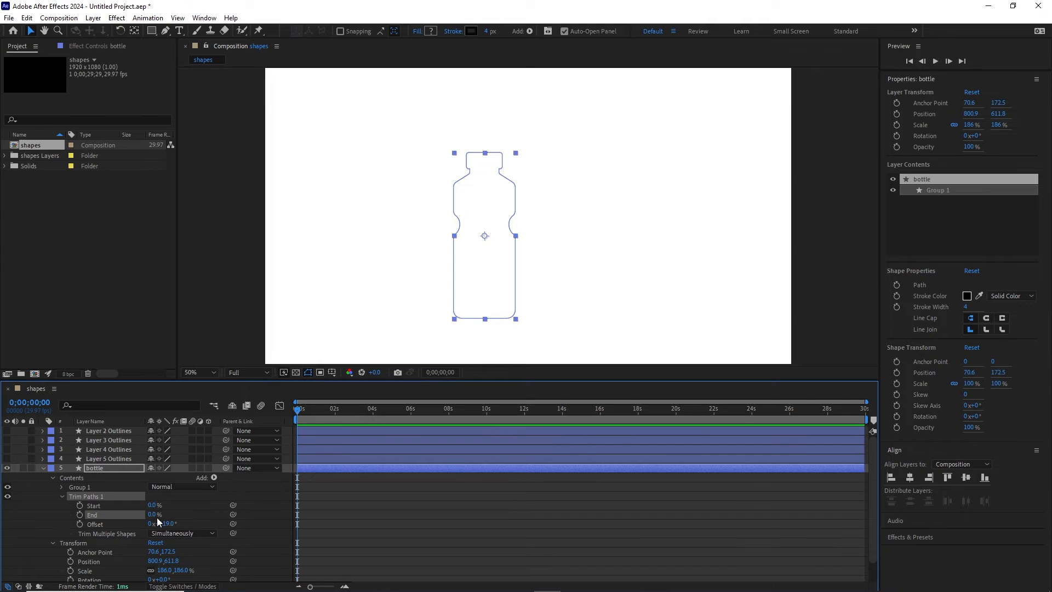
click(80, 515)
Add a 100% keyframe to the bottle's Trim Paths End at 0;00;01;20
key(shift+Page_Down)
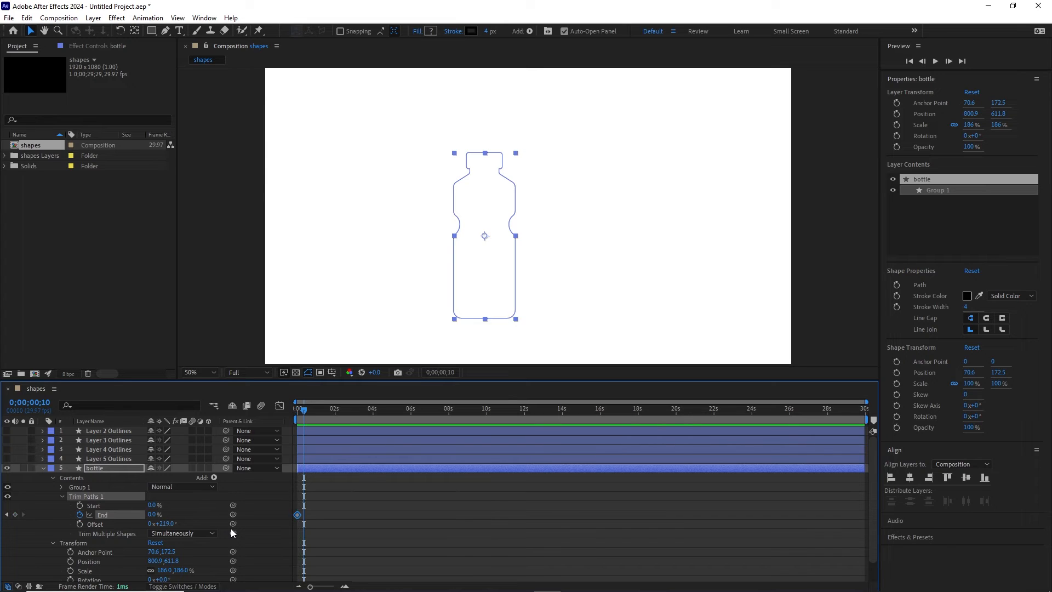
key(shift+Page_Down)
key(shift+Page_Down)
key(shift+Page_Down)
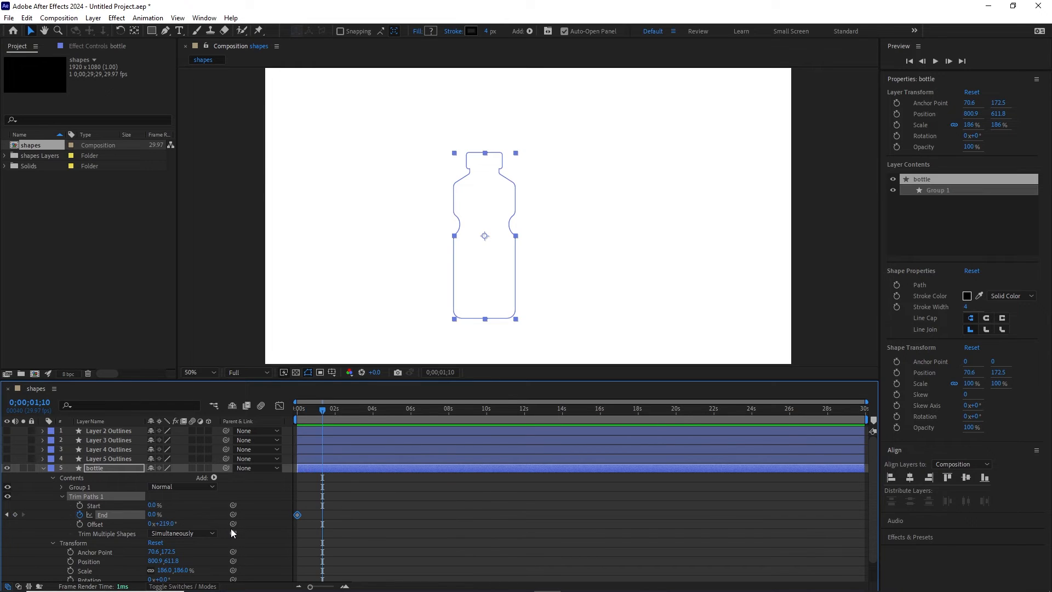
key(shift+Page_Down)
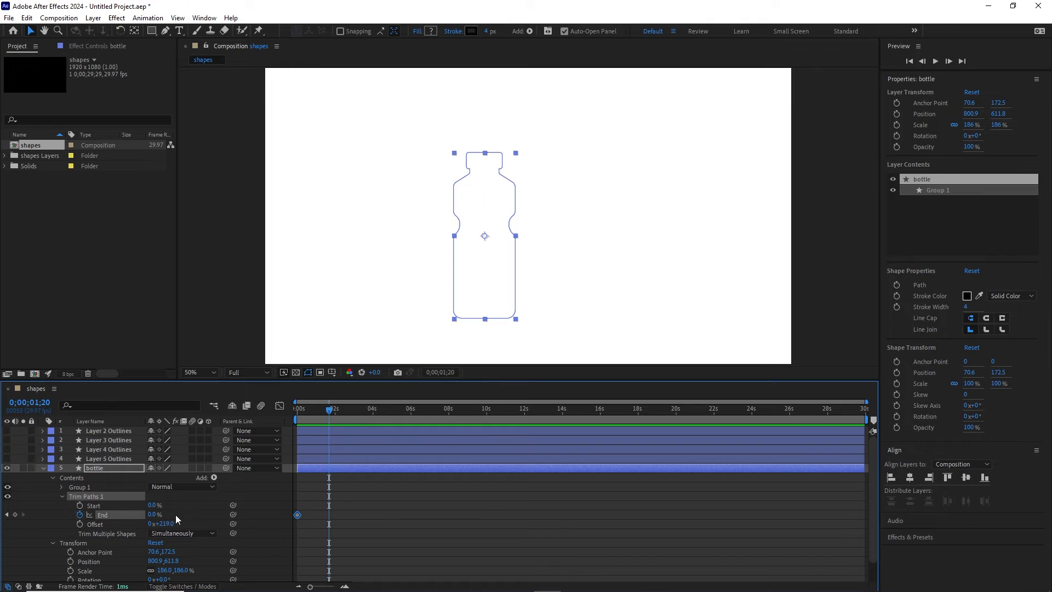
drag(153, 516, 202, 502)
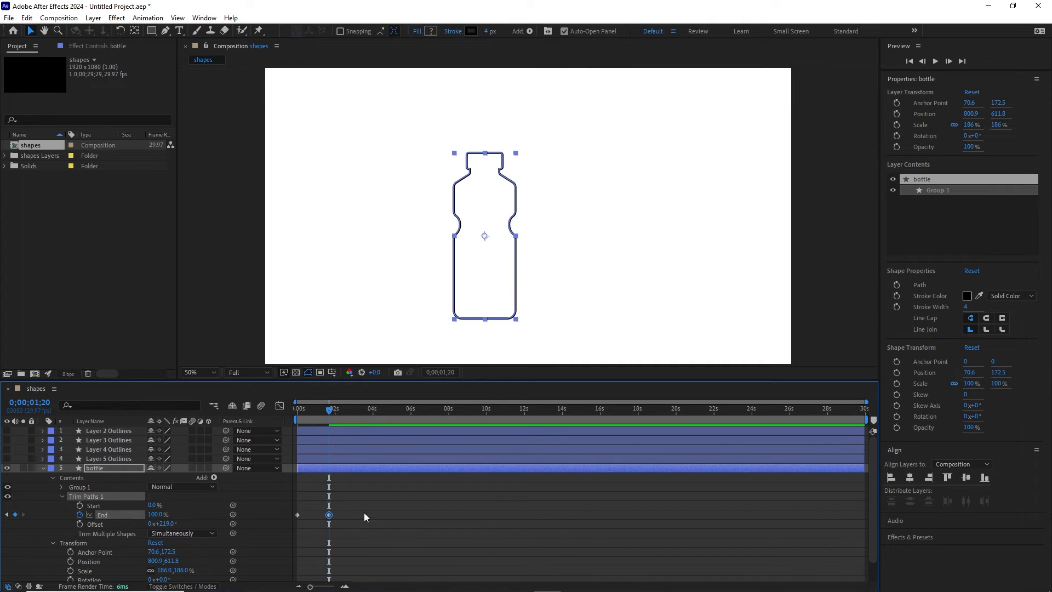
Play the bottle's drawing animation from the beginning of the composition
drag(332, 411, 297, 412)
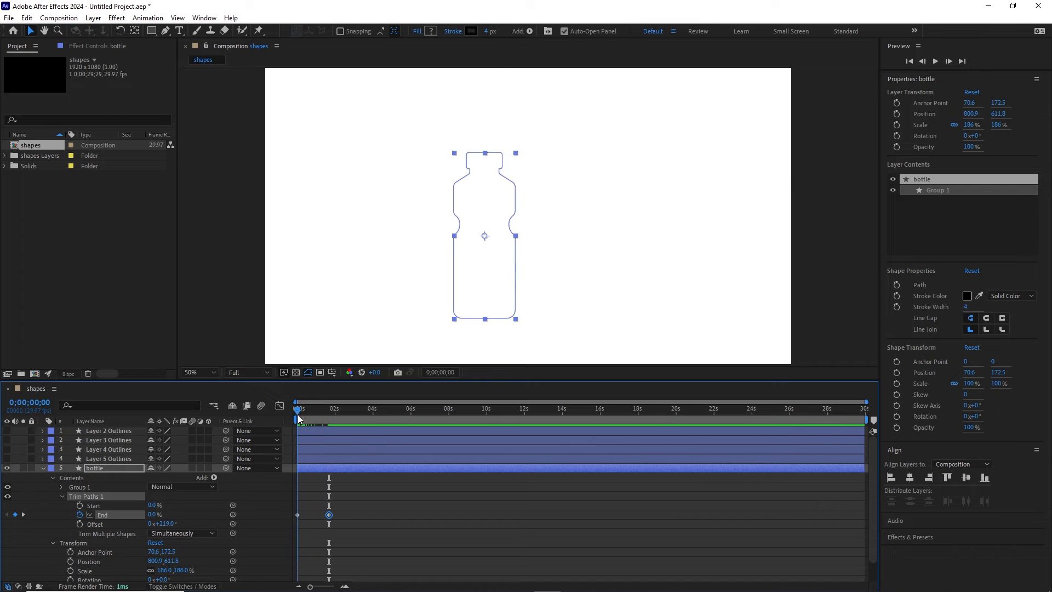
key(space)
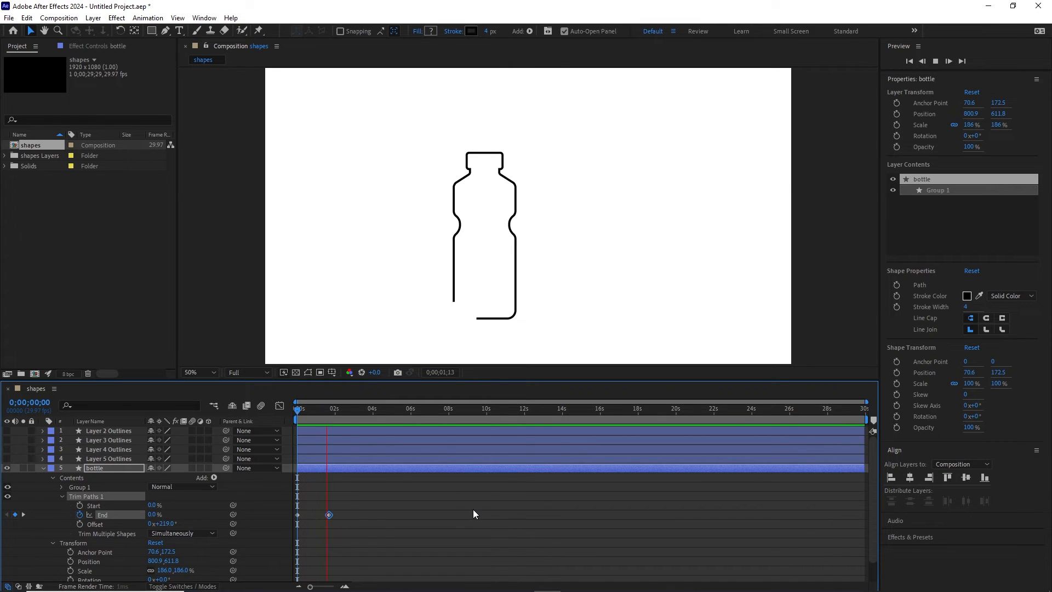
key(space)
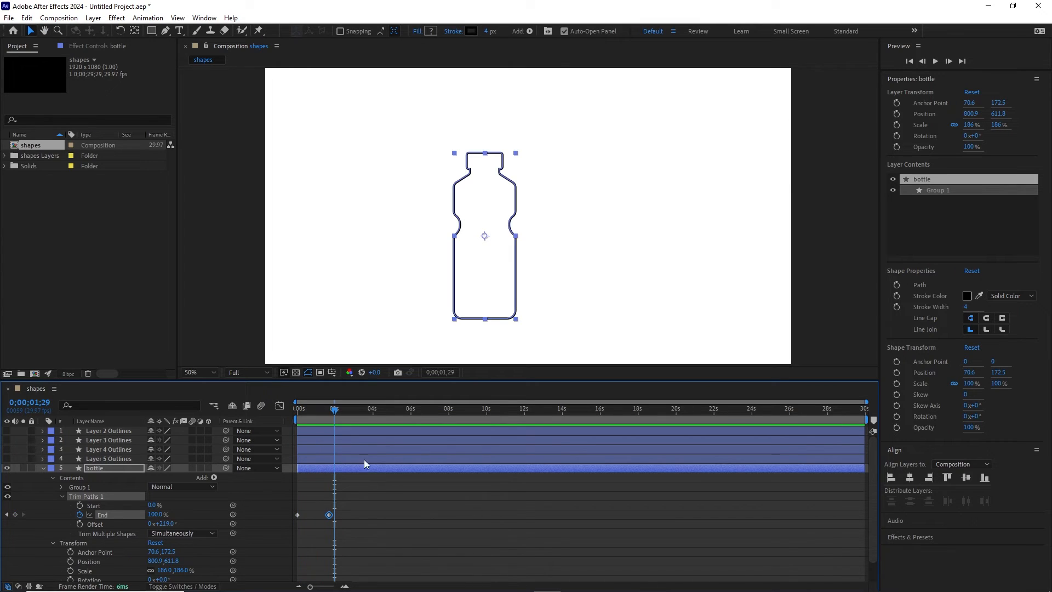
Duplicate the bottle layer and delete both Trim Paths End keyframes from the copy
click(42, 468)
click(86, 510)
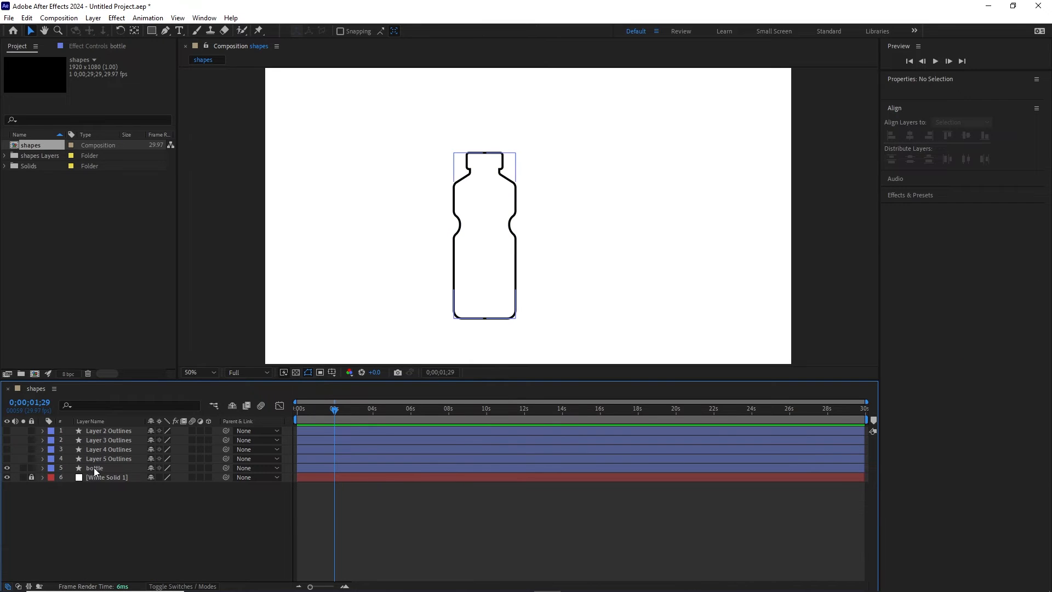
click(94, 468)
key(ctrl+d)
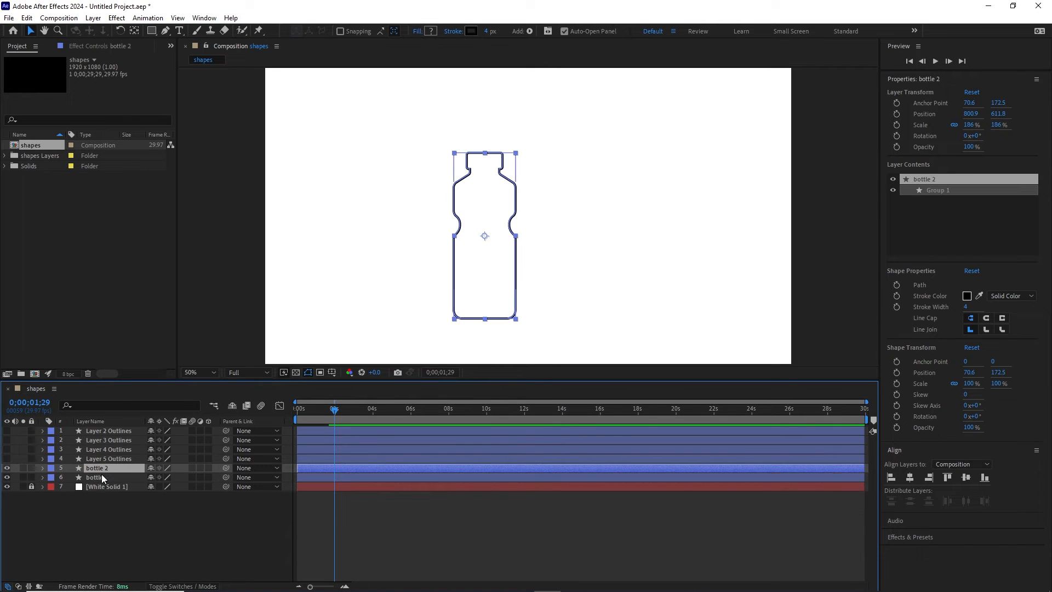
key(u)
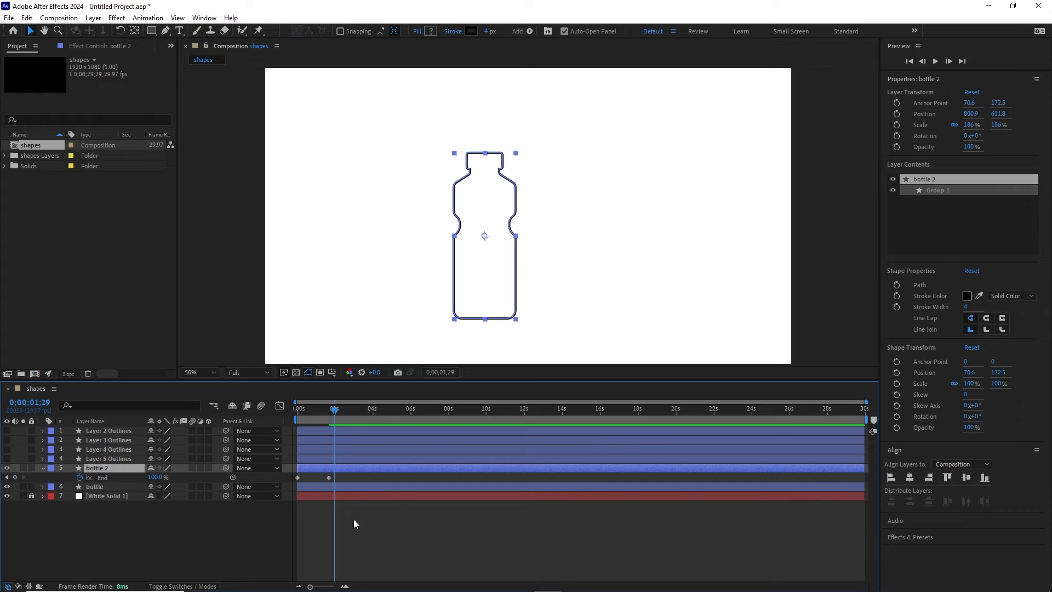
drag(338, 478, 298, 483)
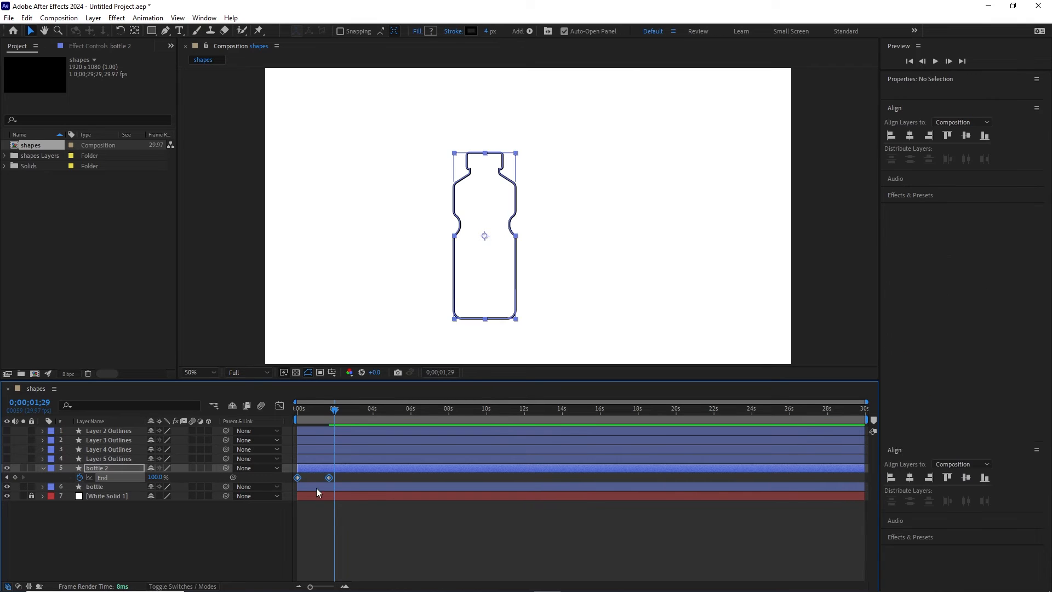
key(Delete)
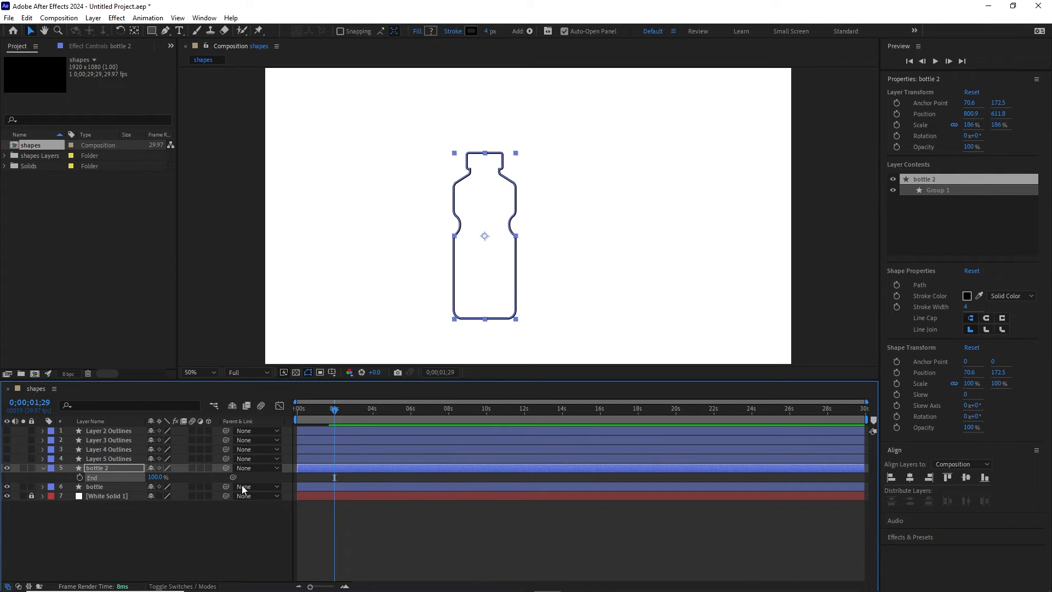
click(43, 468)
click(42, 468)
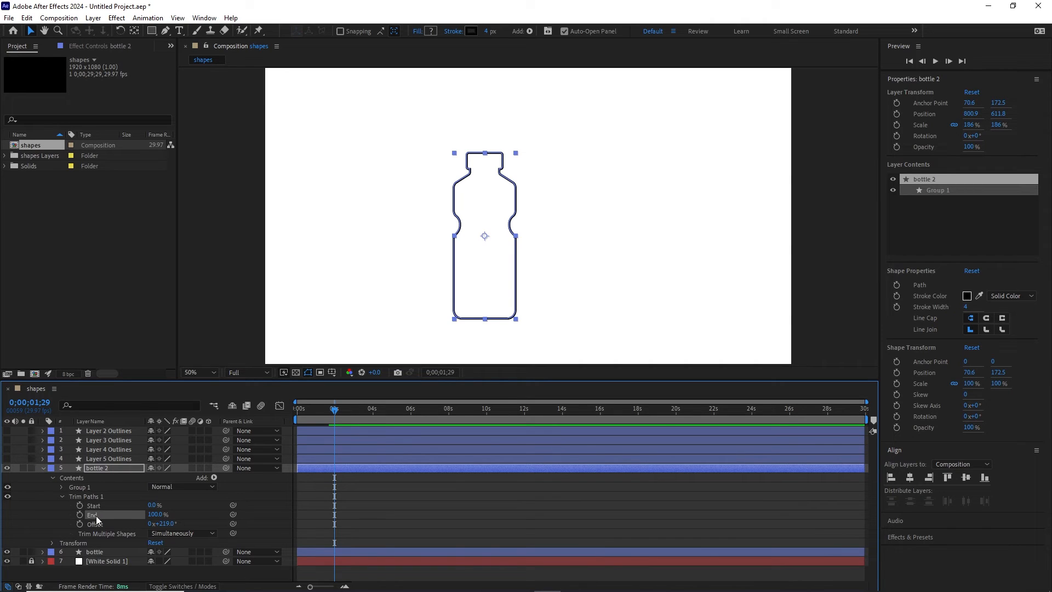
Move the bottle 2 layer horizontally to X position 1160.9 so it stands to the right of the original bottle
drag(339, 417, 309, 416)
click(106, 462)
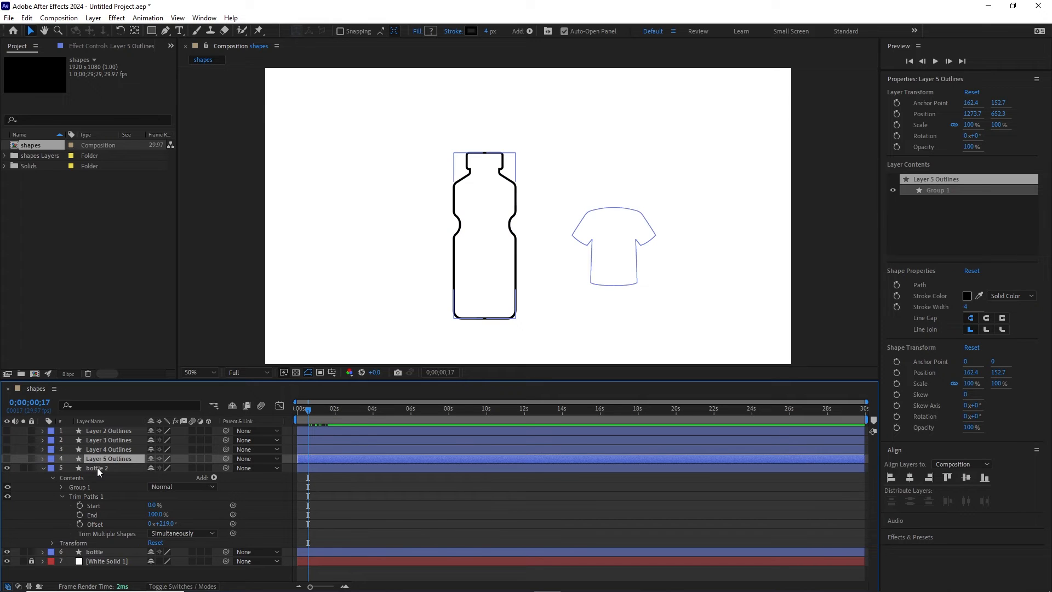
click(97, 468)
key(shift+Right)
key(shift+Right)
key(shift+Right)
key(shift+Right)
key(shift+Right)
key(shift+Right)
key(shift+Right)
key(shift+Right)
key(shift+Right)
key(shift+Right)
key(shift+Right)
key(shift+Right)
key(shift+Right)
key(shift+Right)
key(shift+Right)
key(shift+Right)
key(shift+Right)
key(shift+Right)
key(shift+Right)
key(shift+Right)
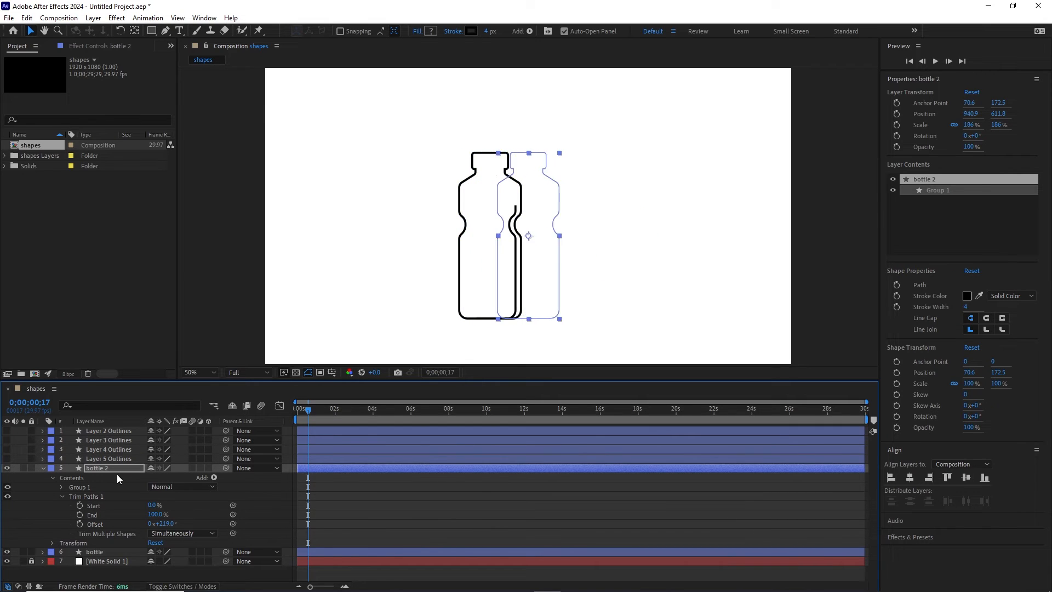
key(shift+Right)
key(shift+Right)
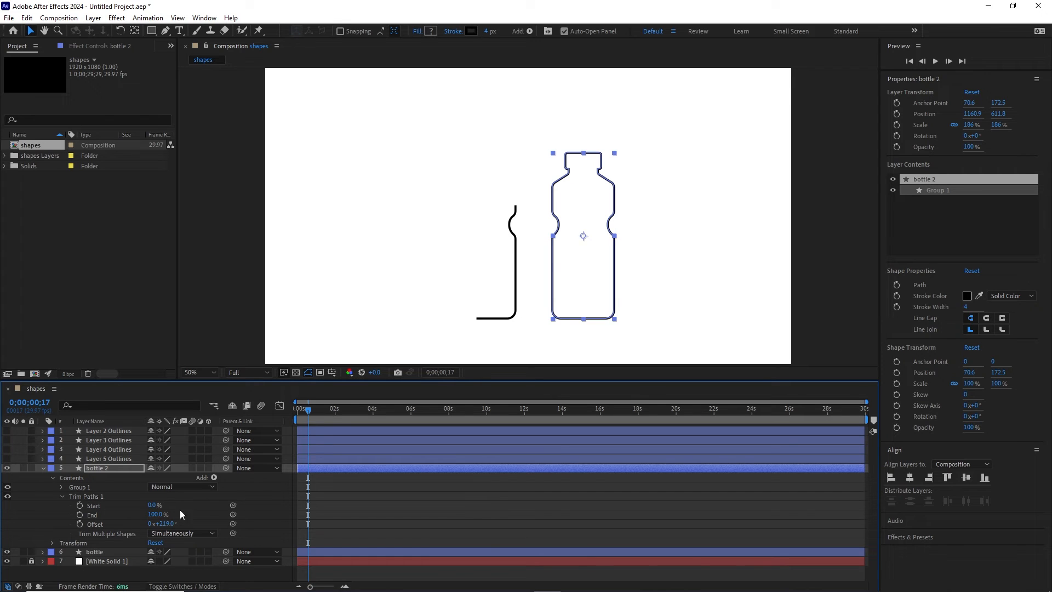
Set the Trim Paths Start of bottle 2 to 100% and keyframe it at 0;00;00;00
mouse_move(155, 515)
mouse_down()
mouse_move(96, 508)
mouse_move(206, 503)
mouse_up()
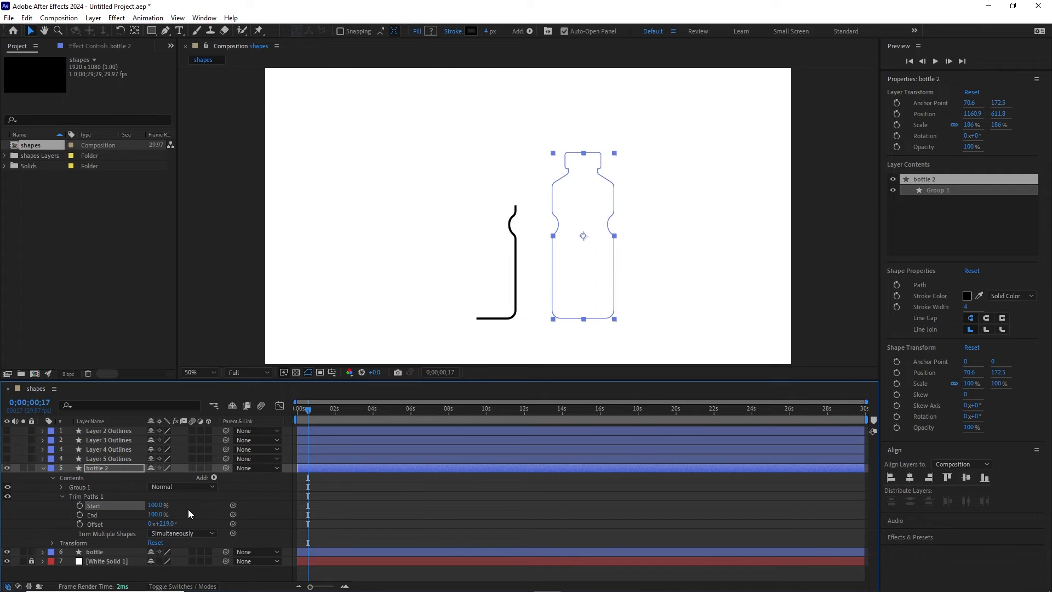
key(Home)
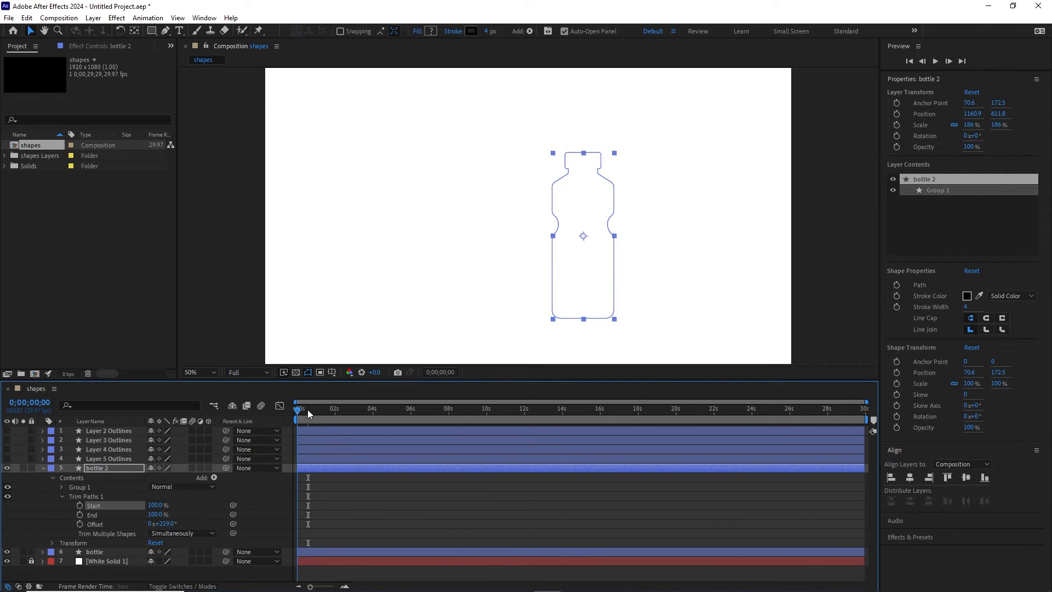
click(80, 505)
Add a 0% keyframe to the Trim Paths Start of bottle 2 at 0;00;01;20
key(space)
key(space)
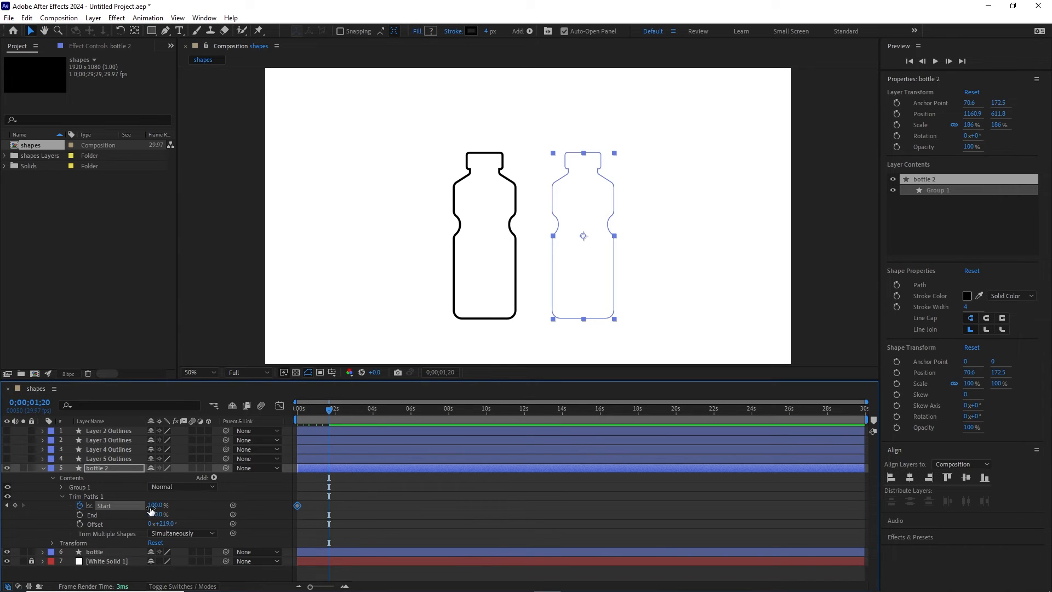
drag(146, 507, 96, 503)
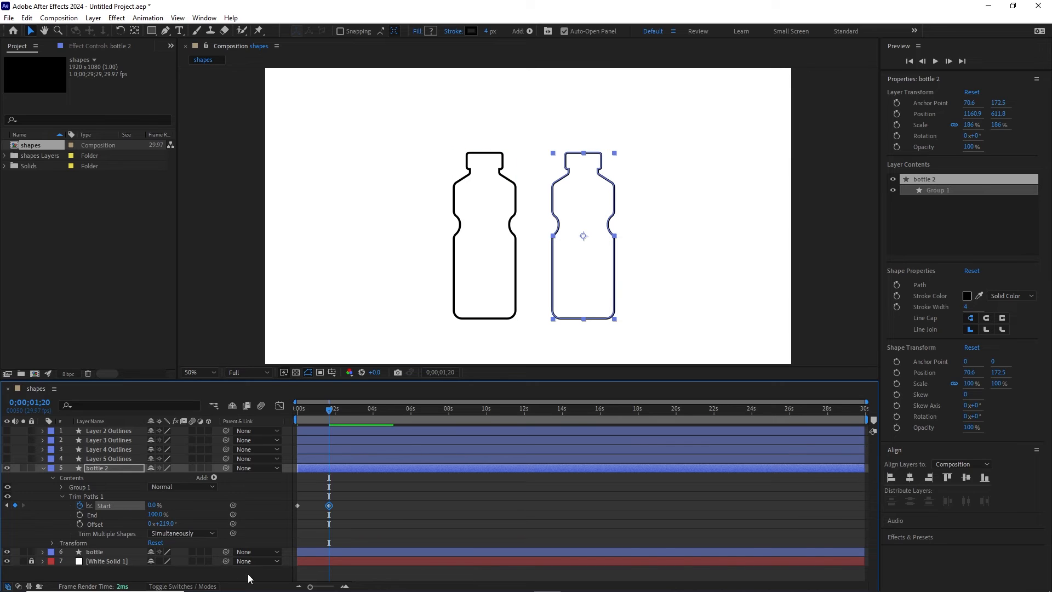
Play both bottle animations from the beginning to compare their drawing directions
drag(325, 409, 297, 415)
click(228, 342)
key(space)
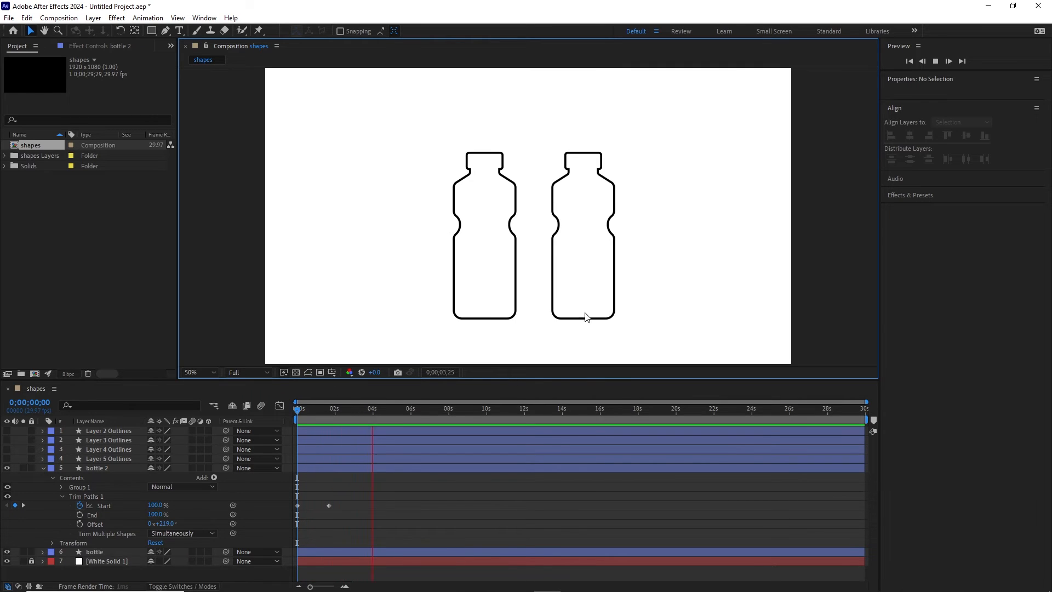
drag(375, 412, 296, 421)
key(space)
key(space)
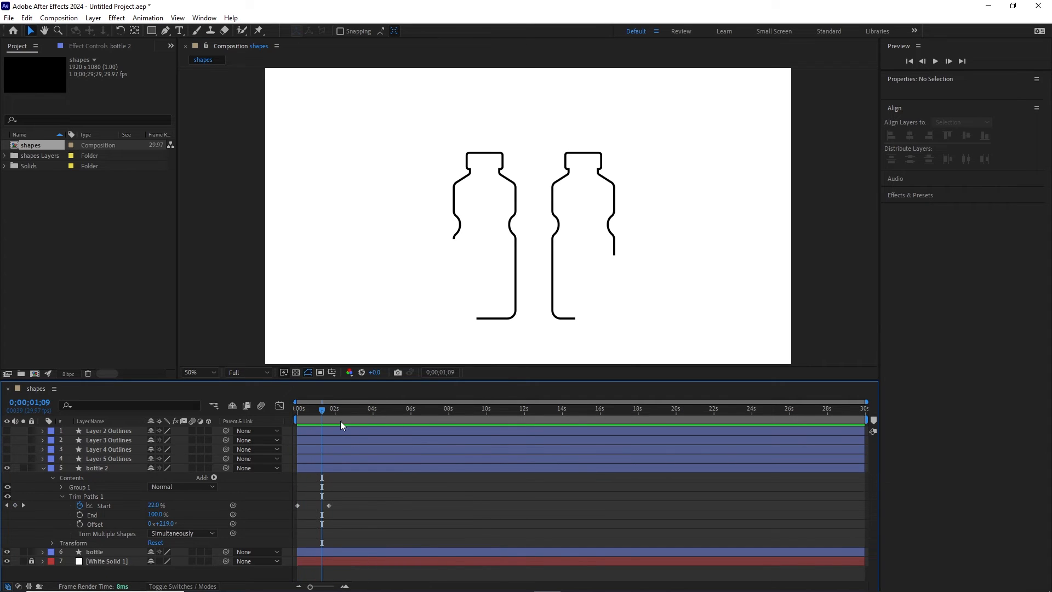
Duplicate the bottle 2 layer and delete both Trim Paths Start keyframes from the copy
click(45, 470)
click(110, 504)
click(96, 475)
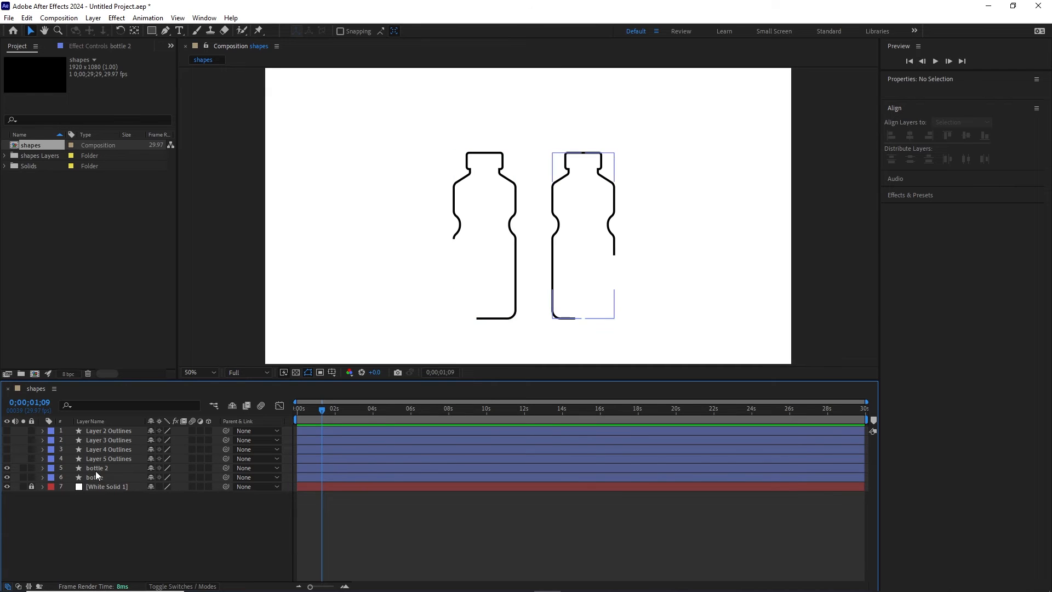
click(96, 469)
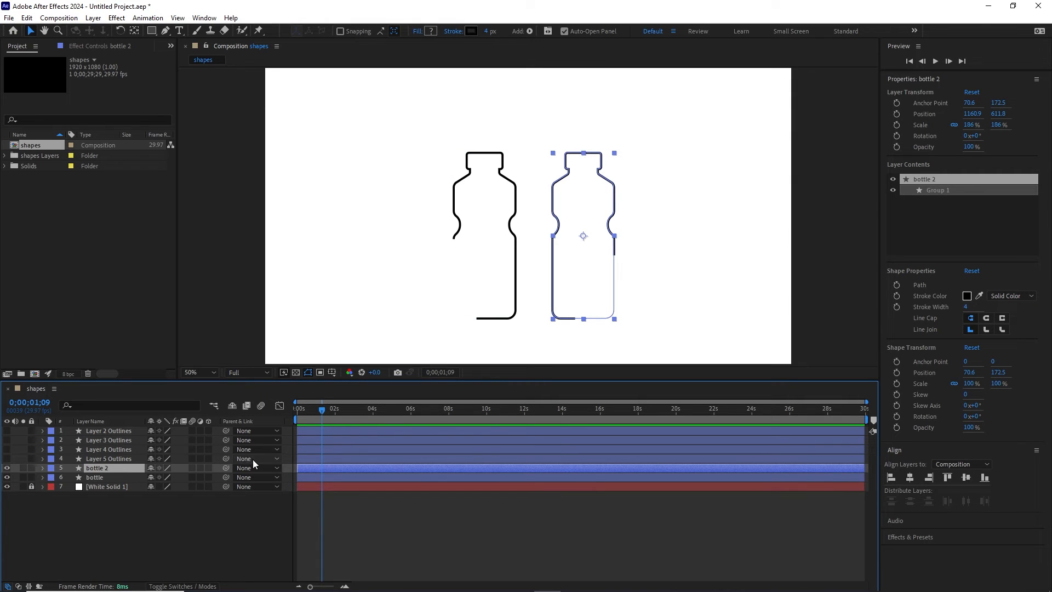
key(ctrl+d)
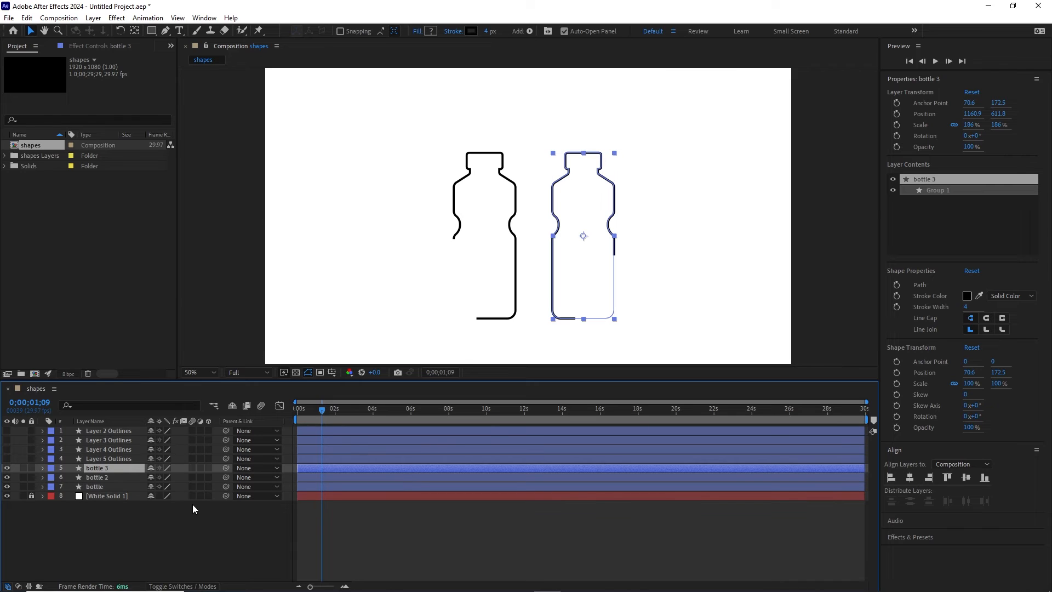
key(u)
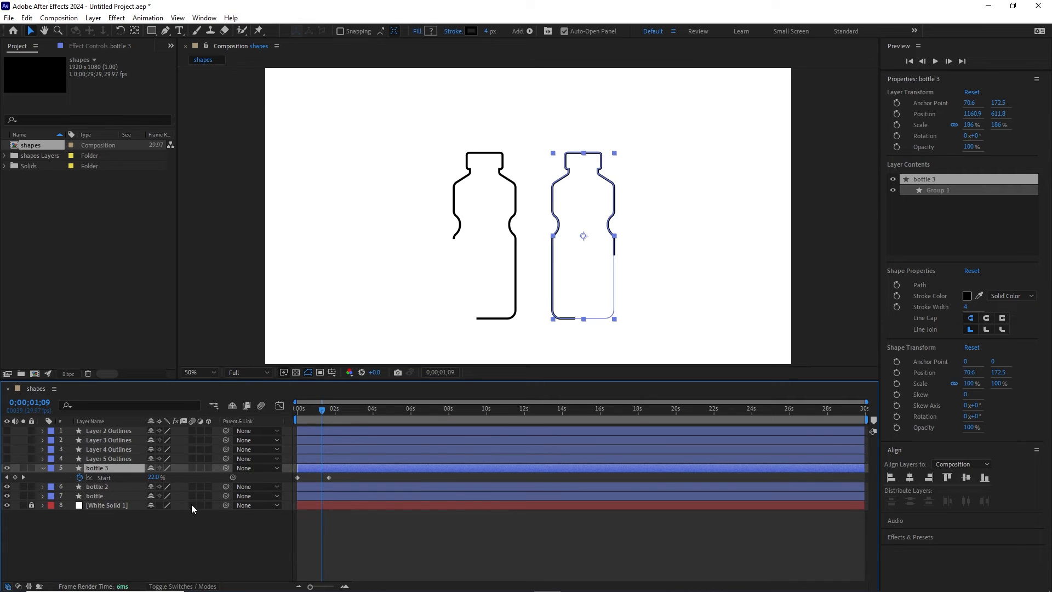
drag(337, 476, 293, 481)
key(Delete)
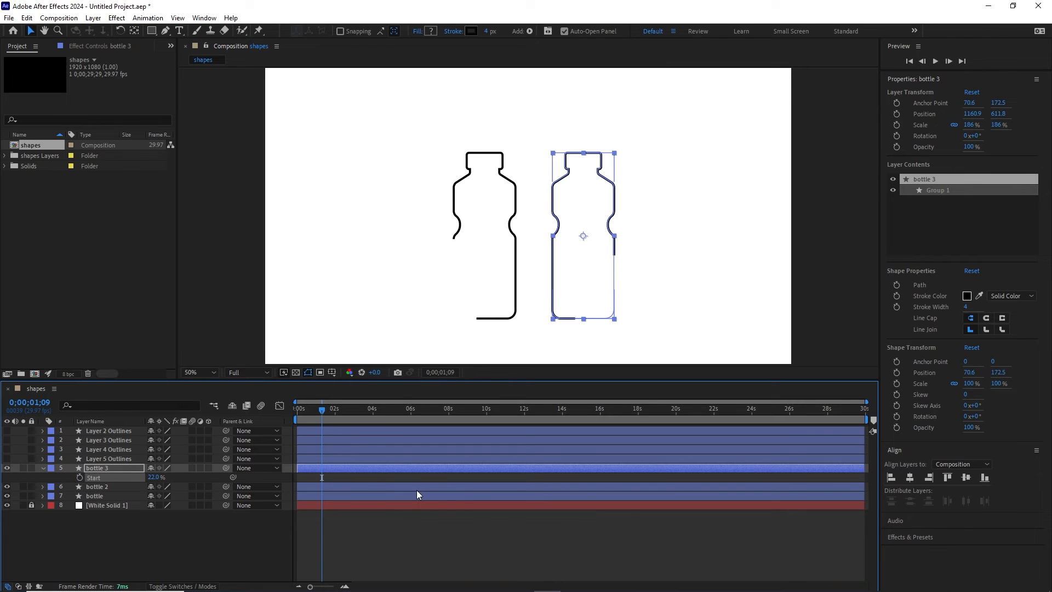
click(42, 467)
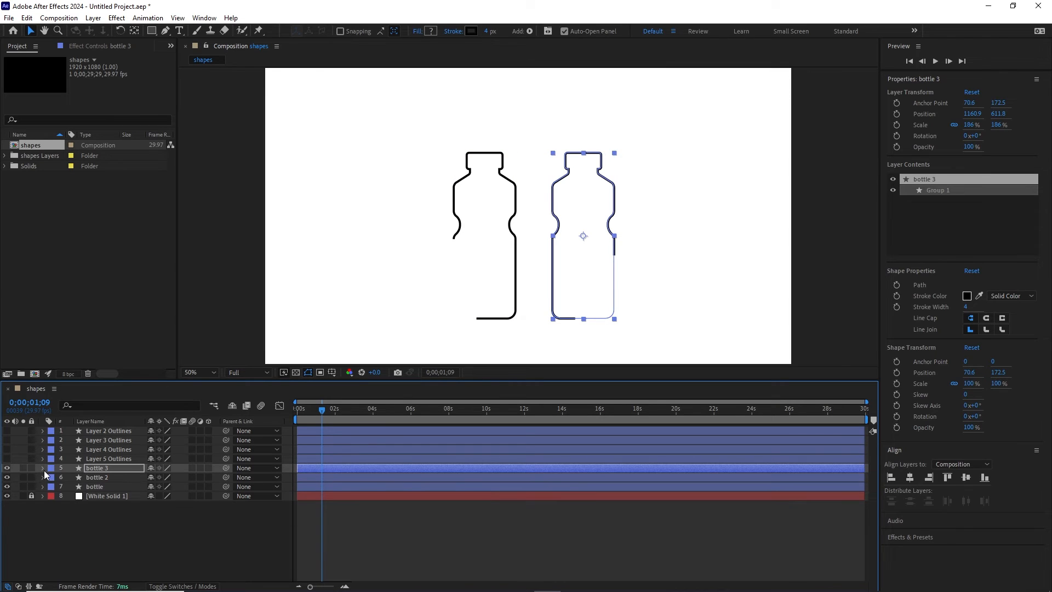
Try Trim Paths values on bottle 3, with Start at 5% and Offset at 1x+230°, to shift the gap along the outline
click(43, 467)
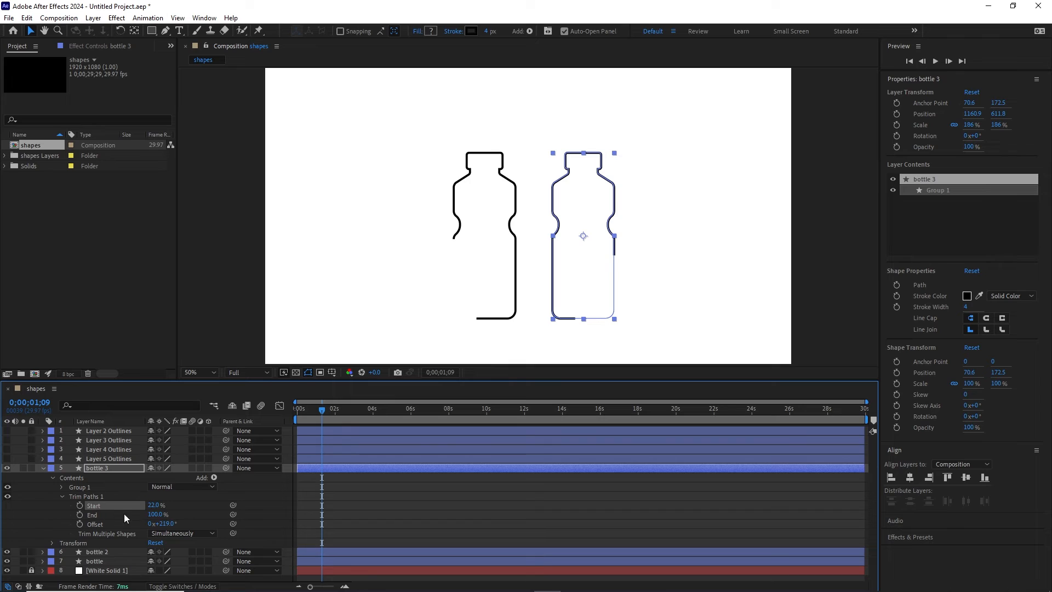
drag(155, 506, 144, 507)
drag(153, 507, 152, 505)
drag(166, 524, 256, 513)
drag(194, 518, 218, 515)
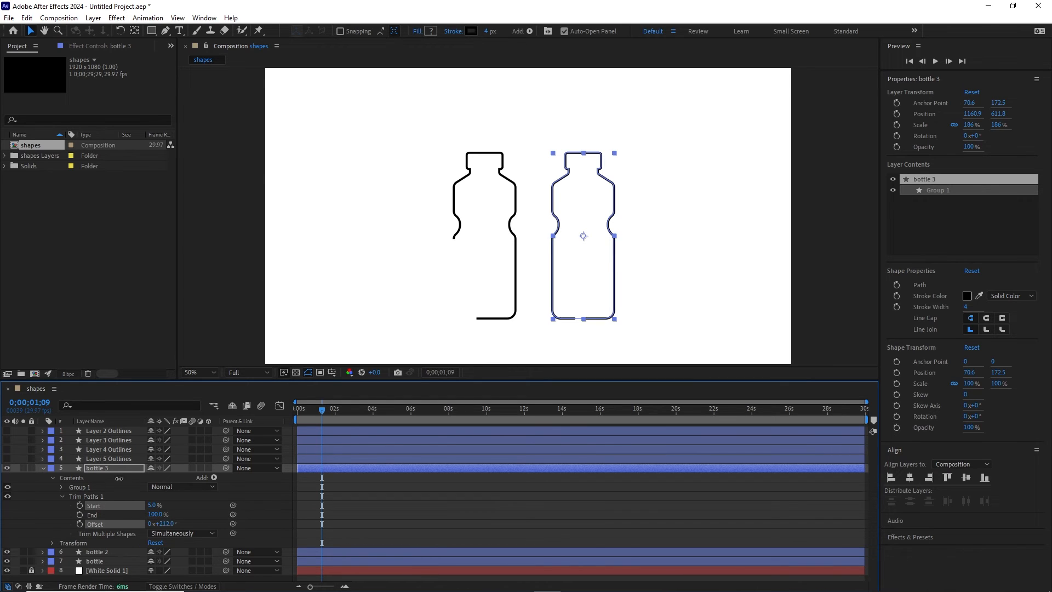
mouse_move(165, 525)
mouse_down()
mouse_move(178, 524)
mouse_move(148, 515)
mouse_up()
Move bottle 3 horizontally to the right of bottle 2, at an X position of 1480.9
key(shift+Right)
key(shift+Right)
key(shift+Right)
key(shift+Right)
key(shift+Right)
key(shift+Right)
key(shift+Right)
key(shift+Right)
key(shift+Right)
key(shift+Right)
key(shift+Right)
key(shift+Right)
key(shift+Right)
key(shift+Right)
key(shift+Right)
key(shift+Right)
key(shift+Right)
key(shift+Right)
key(shift+Right)
key(shift+Right)
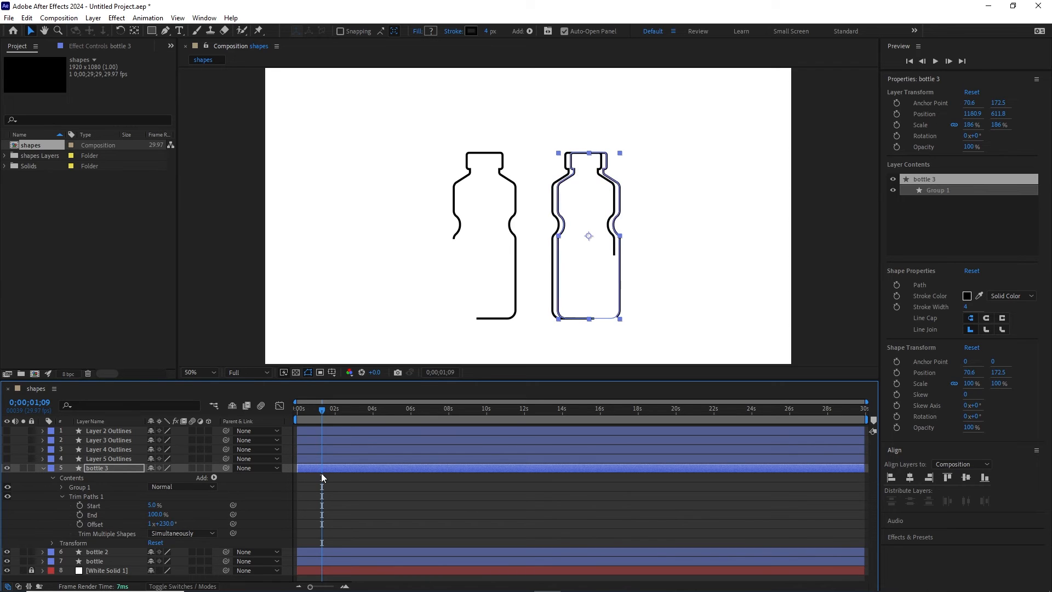
key(shift+Right)
key(shift+Right)
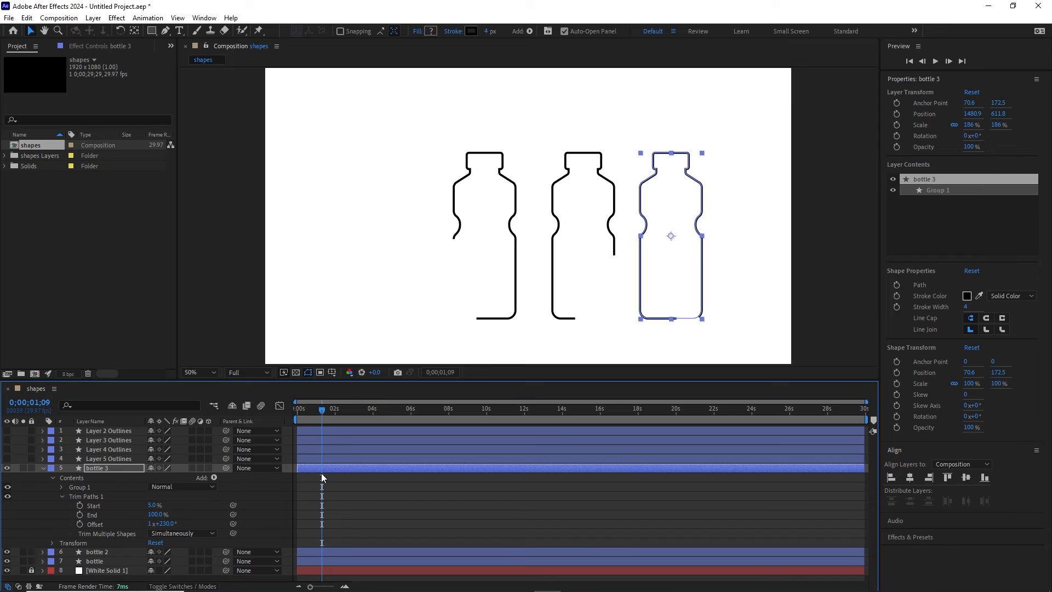
Set the Trim Paths Offset of bottle 3 to 2x+35° and its Start to 0%
drag(166, 525, 33, 489)
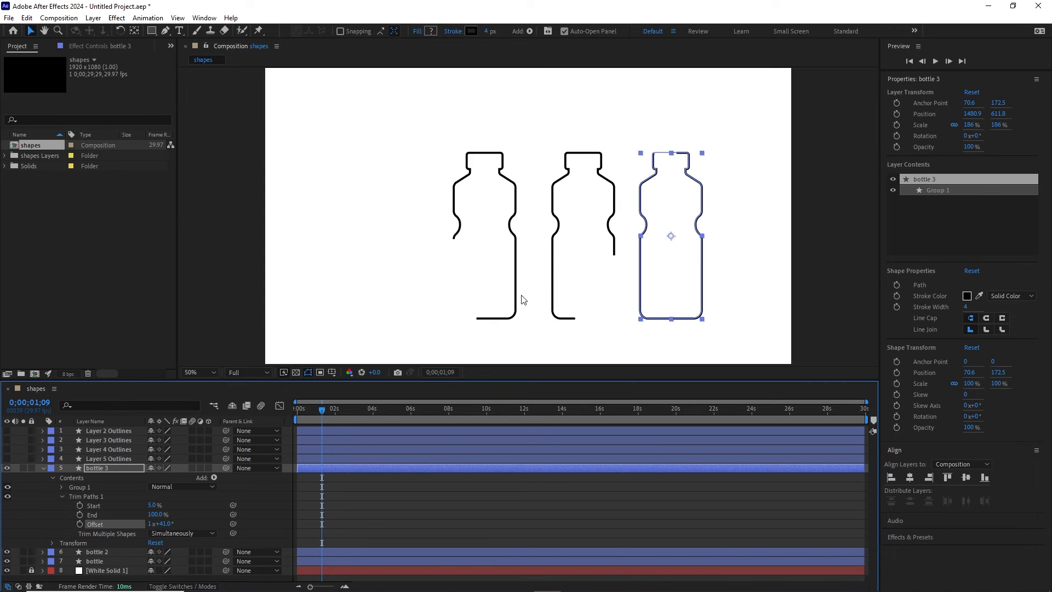
drag(164, 524, 320, 495)
drag(153, 505, 141, 508)
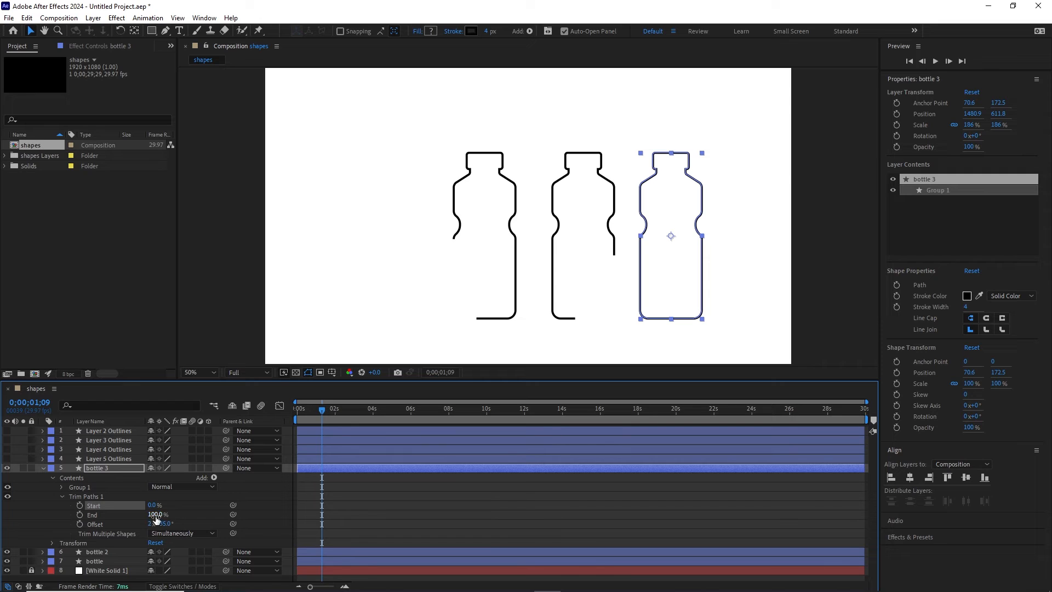
Keyframe the Trim Paths End of bottle 3 from 0% at 0;00;01;09 to 100% at 0;00;02;29
mouse_move(158, 516)
mouse_down()
mouse_move(99, 513)
mouse_move(197, 505)
mouse_move(152, 514)
mouse_up()
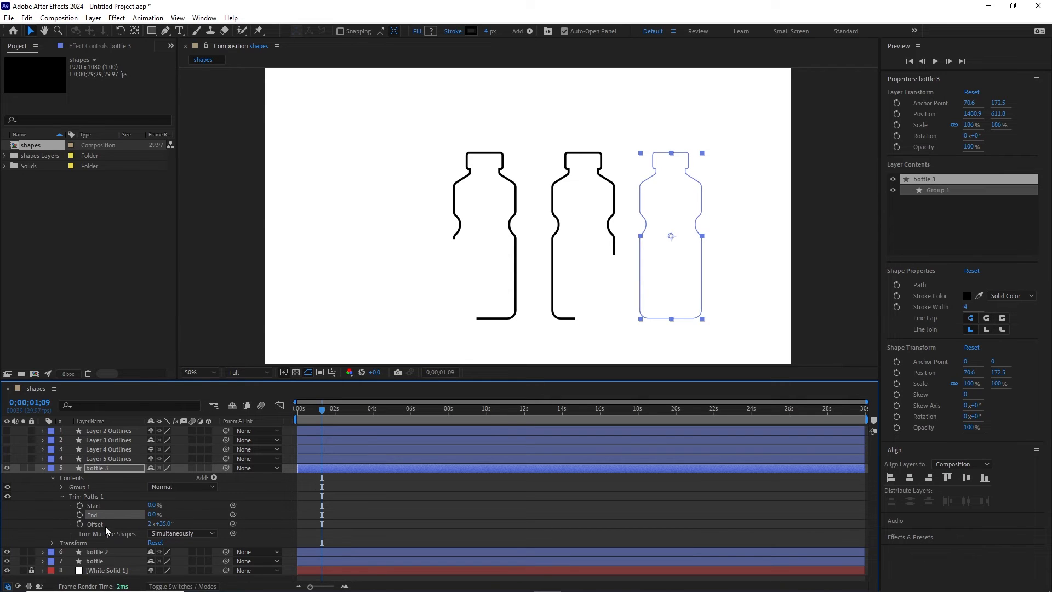
click(78, 515)
key(space)
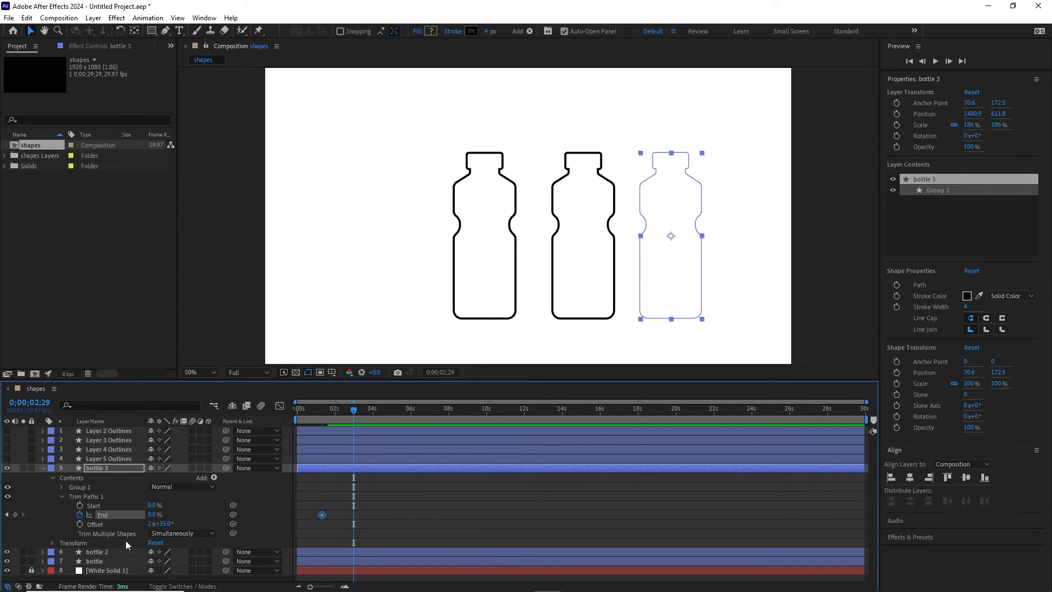
drag(153, 515, 198, 510)
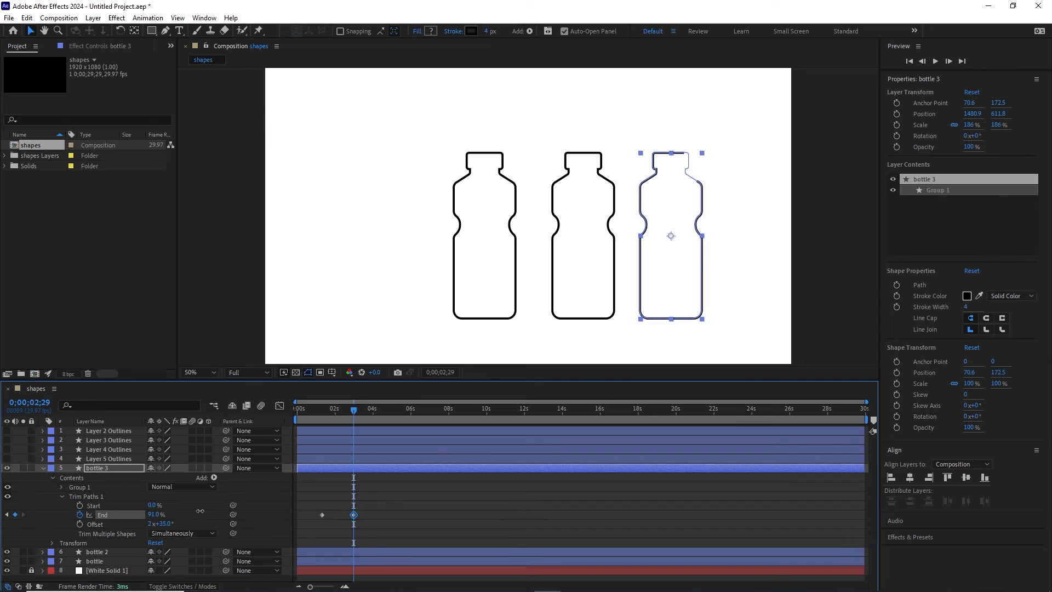
Play the three bottle animations from the beginning to check how bottle 3 draws on
drag(352, 412, 287, 419)
key(space)
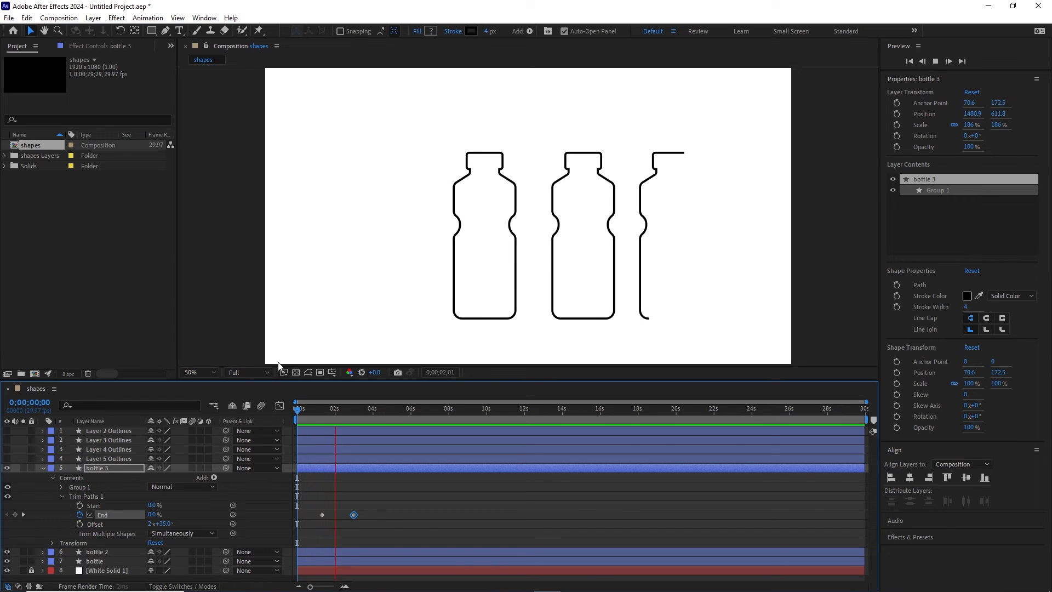
key(space)
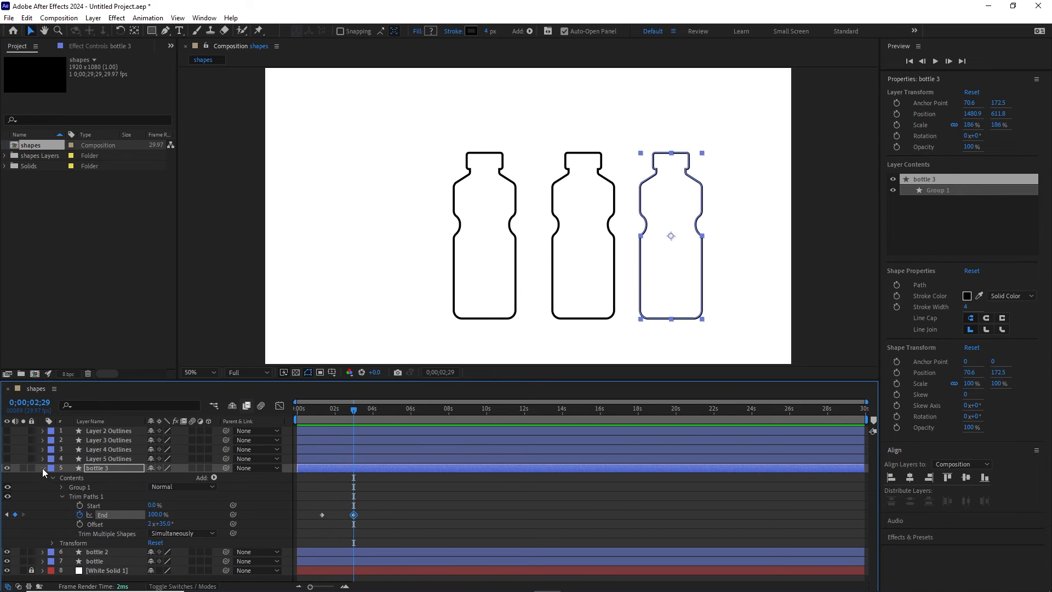
Collapse the bottle 3 layer's properties and duplicate the layer
click(44, 469)
click(114, 510)
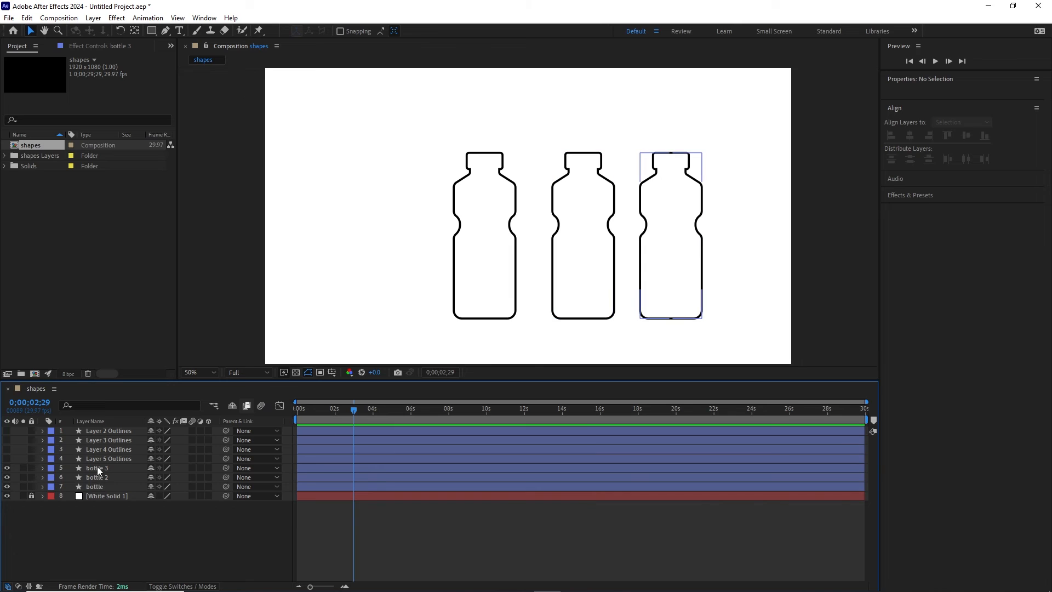
click(97, 466)
key(ctrl+d)
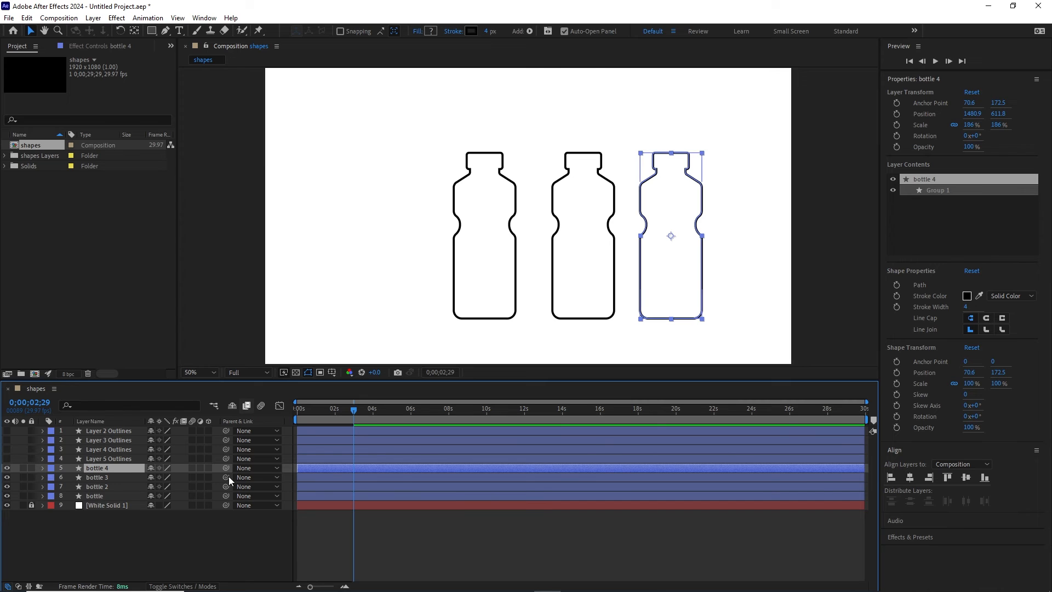
Move bottle 4 horizontally to the left of the other bottles, at an X position of 400.9
key(shift+Left)
key(shift+Left)
key(shift+Left)
key(shift+Left)
key(shift+Left)
key(shift+Left)
key(shift+Left)
key(shift+Left)
key(shift+Left)
key(shift+Left)
key(shift+Left)
key(shift+Left)
key(shift+Left)
key(shift+Left)
key(shift+Left)
key(shift+Left)
key(shift+Left)
key(shift+Left)
key(shift+Left)
key(shift+Left)
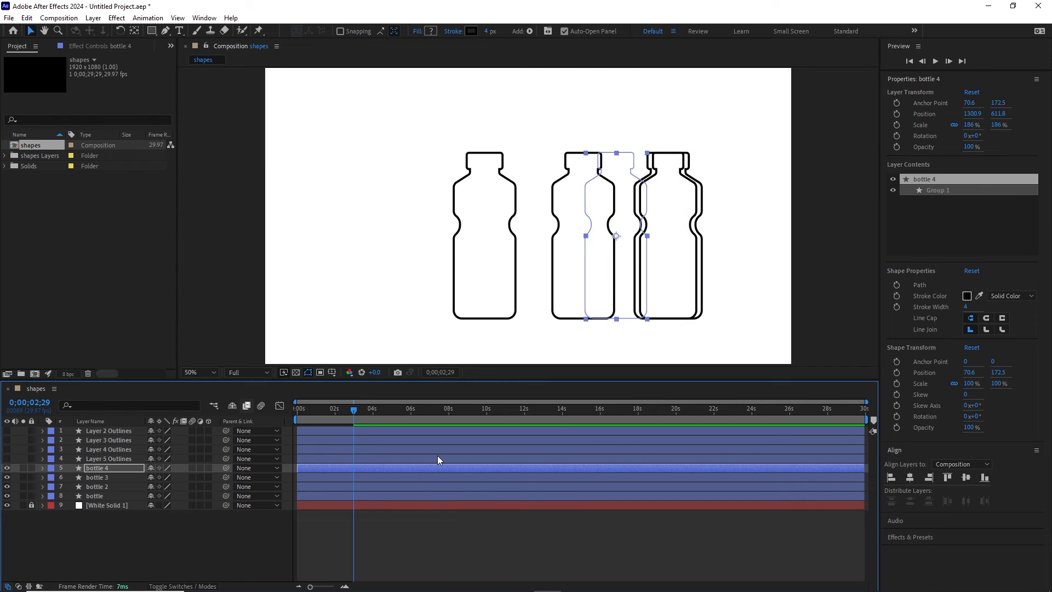
key(shift+Left)
key(shift+Left)
key(shift+Left)
key(shift+Left)
key(shift+Left)
key(shift+Left)
key(shift+Left)
key(shift+Left)
key(shift+Left)
key(shift+Left)
key(shift+Left)
key(shift+Left)
key(shift+Left)
key(shift+Left)
key(shift+Left)
key(shift+Left)
key(shift+Left)
key(shift+Left)
key(shift+Left)
key(shift+Left)
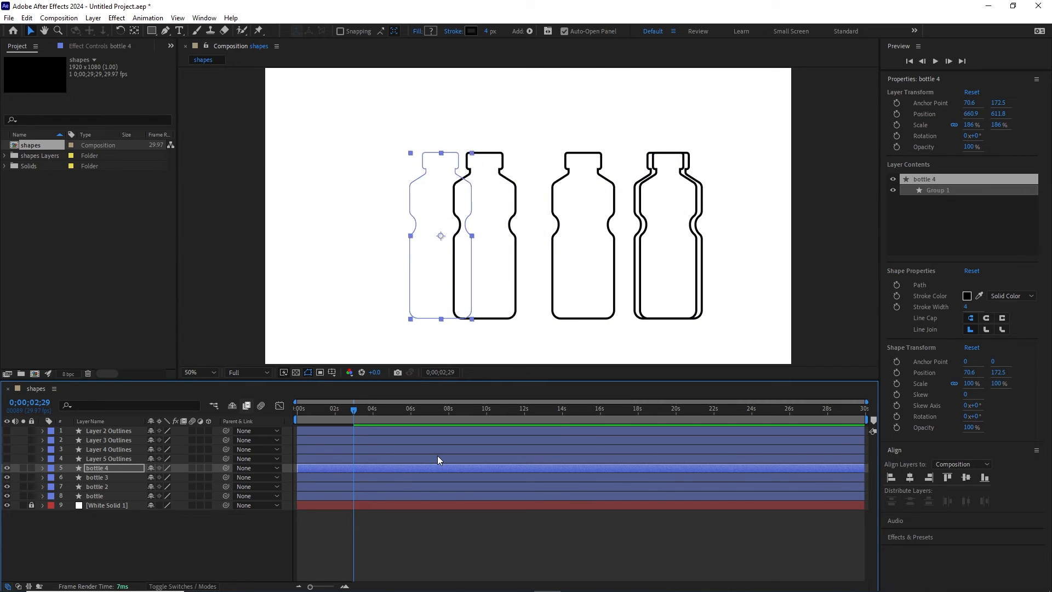
click(172, 573)
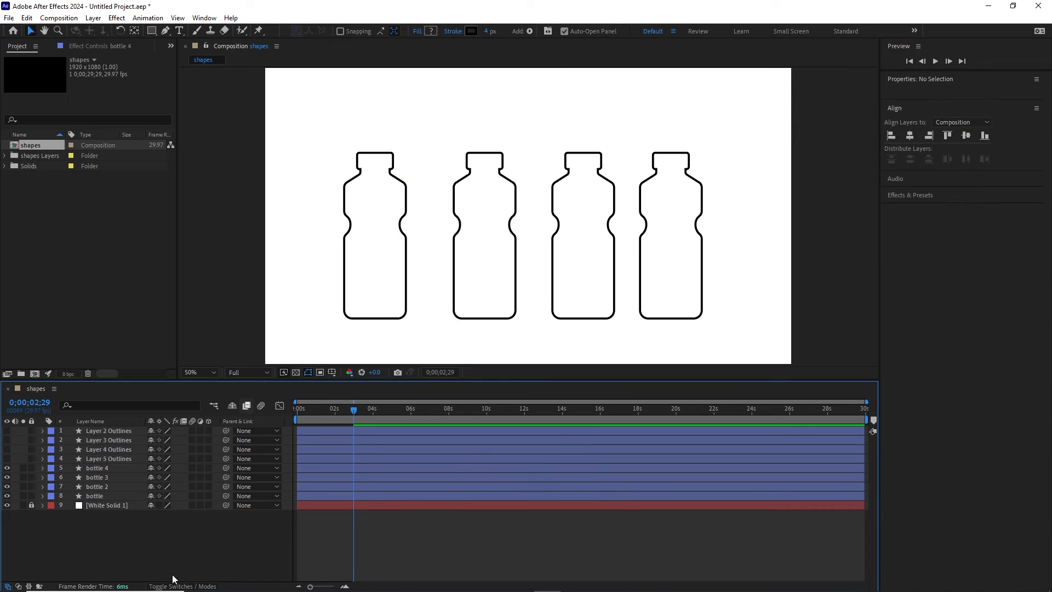
Reveal the keyframes of bottle 4 and delete both of its Trim Paths End keyframes
click(93, 469)
key(u)
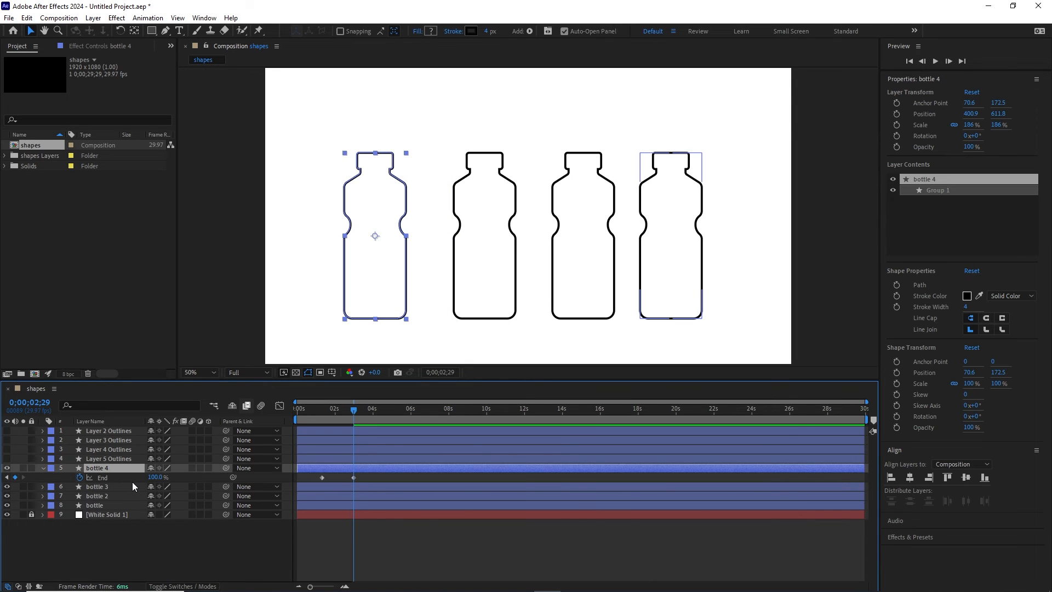
drag(367, 475, 320, 481)
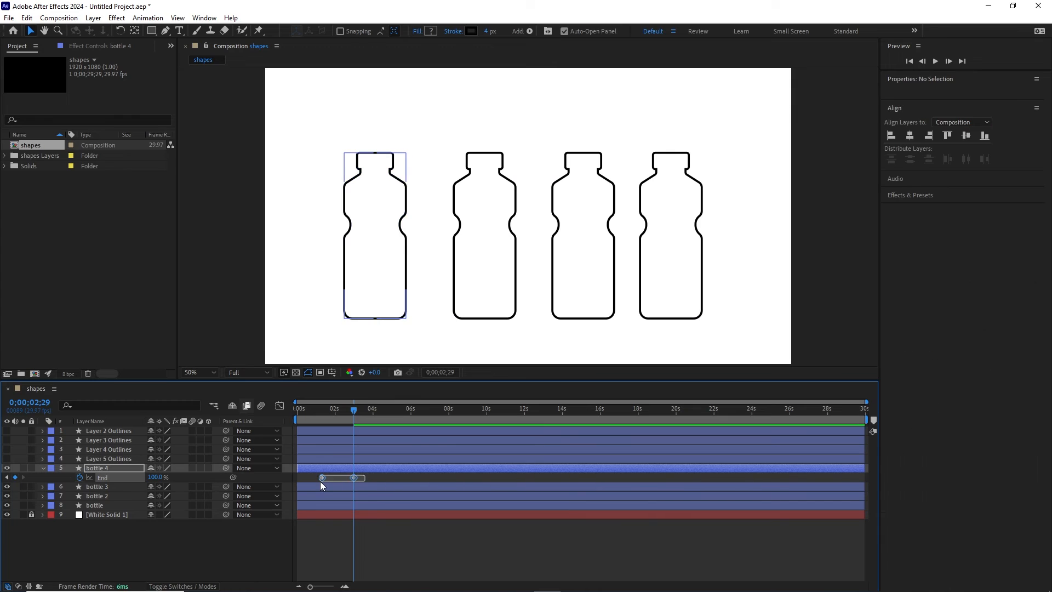
key(Delete)
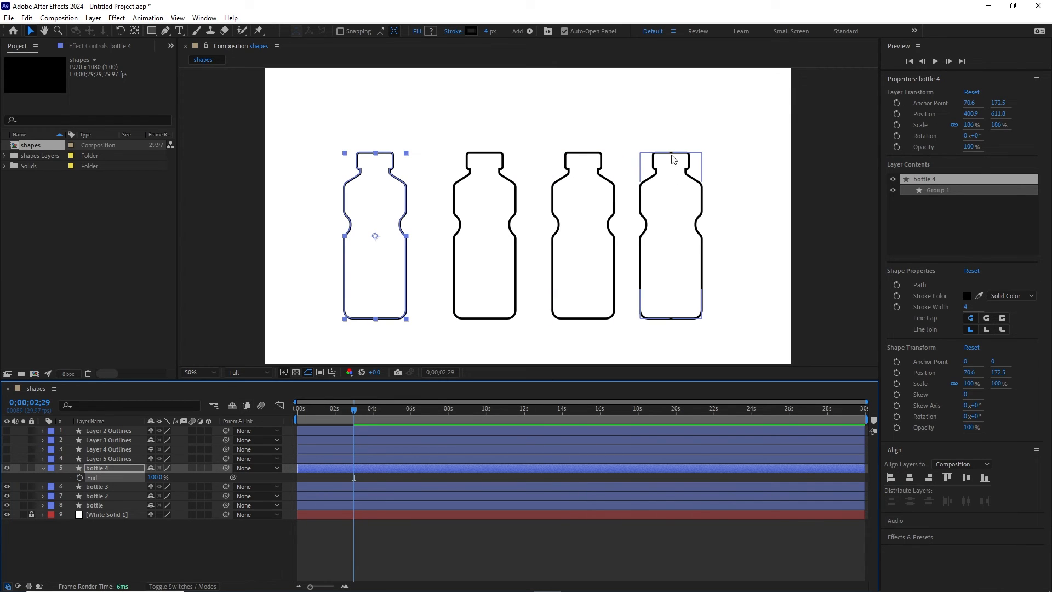
Keyframe the Trim Paths Start of bottle 4 from 100% at 0;00;01;19 to 0% at 0;00;03;09
drag(349, 410, 321, 413)
key(space)
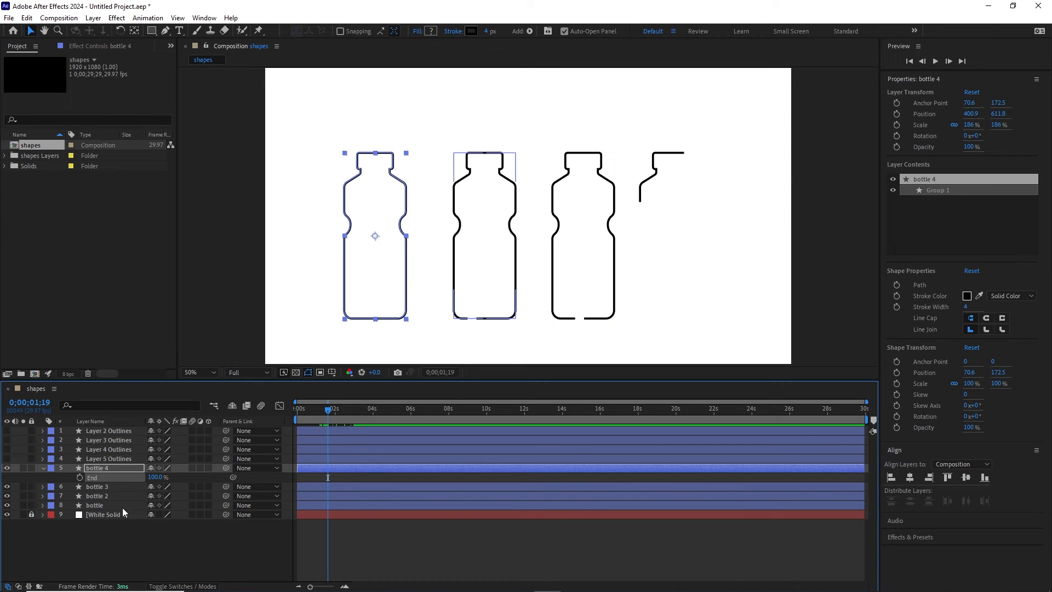
click(44, 468)
click(43, 468)
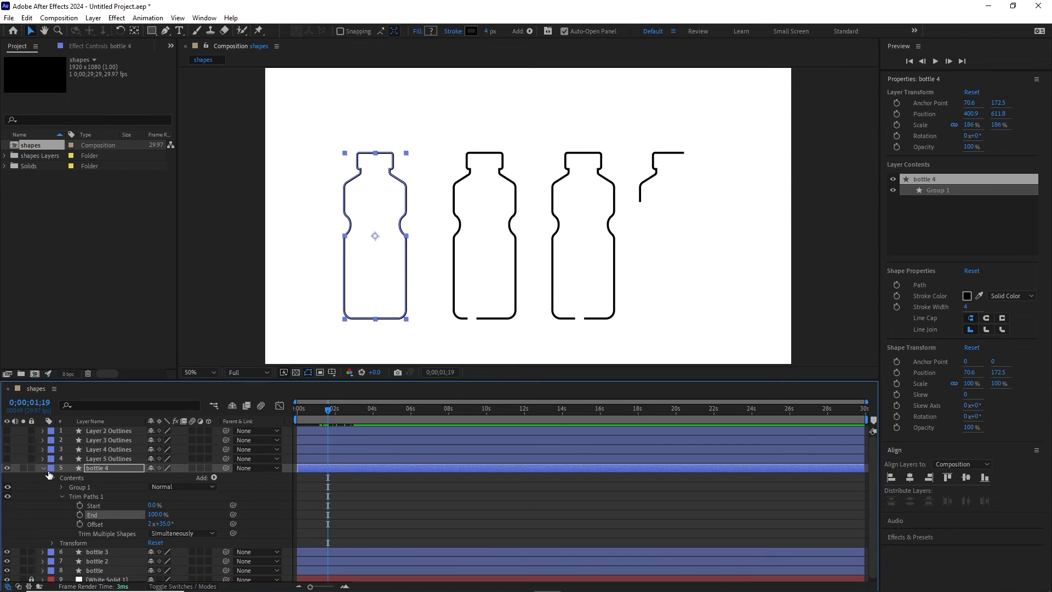
click(91, 498)
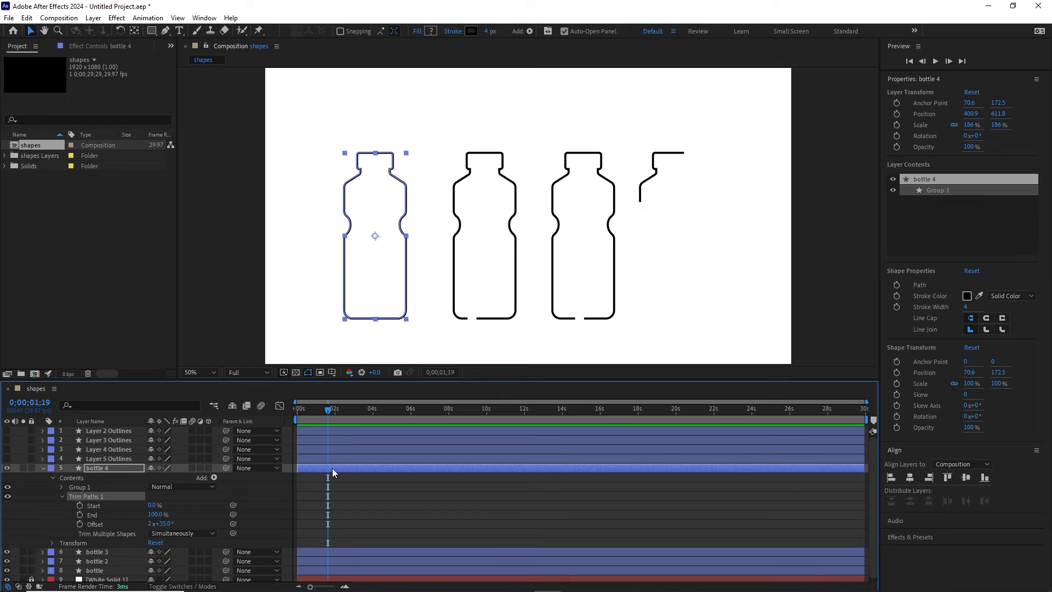
drag(152, 506, 208, 506)
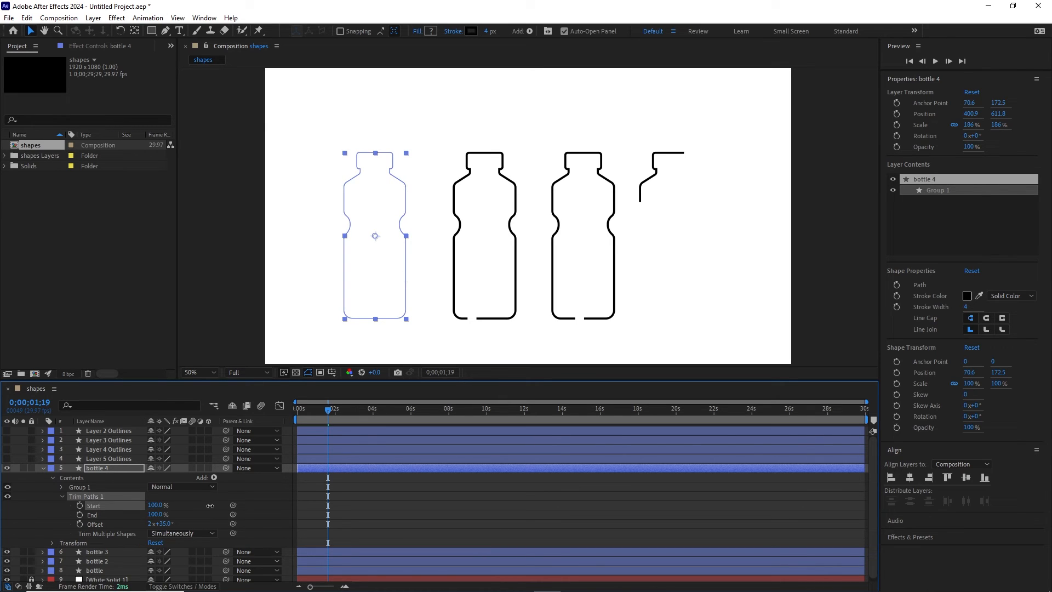
click(80, 507)
key(space)
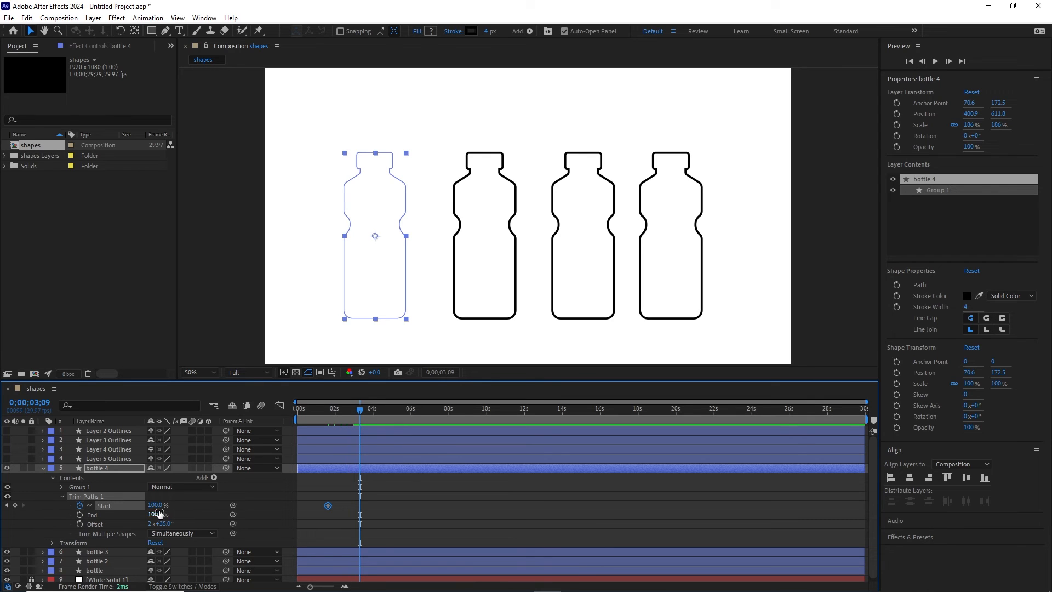
mouse_move(157, 505)
mouse_down()
mouse_move(116, 505)
mouse_move(101, 490)
mouse_move(115, 504)
mouse_up()
Play all four bottle animations from the beginning, then return to 0;00;01;27 to compare their drawing directions
drag(365, 412, 281, 425)
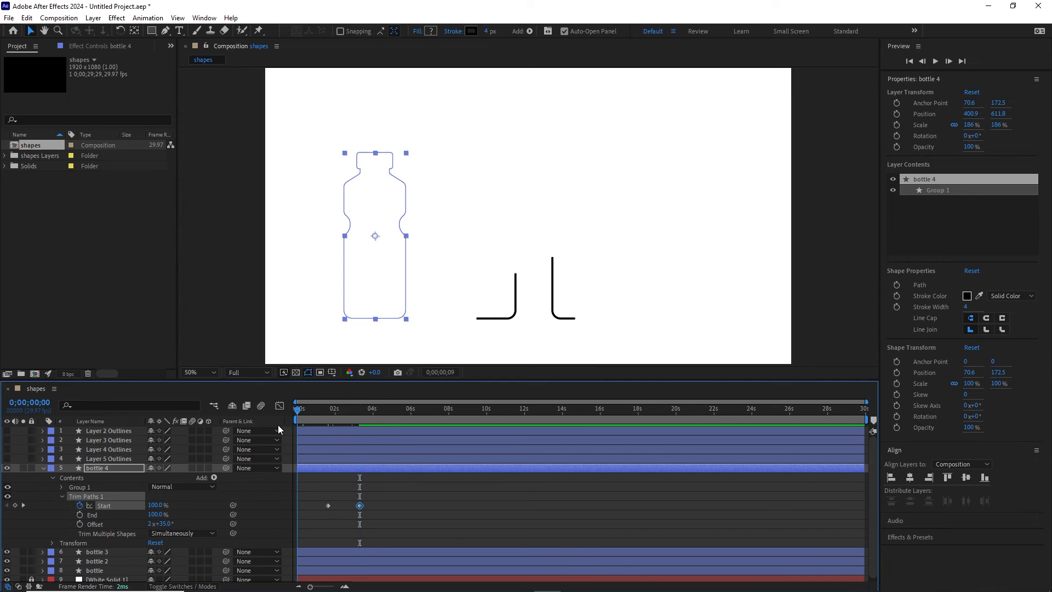
click(239, 314)
key(space)
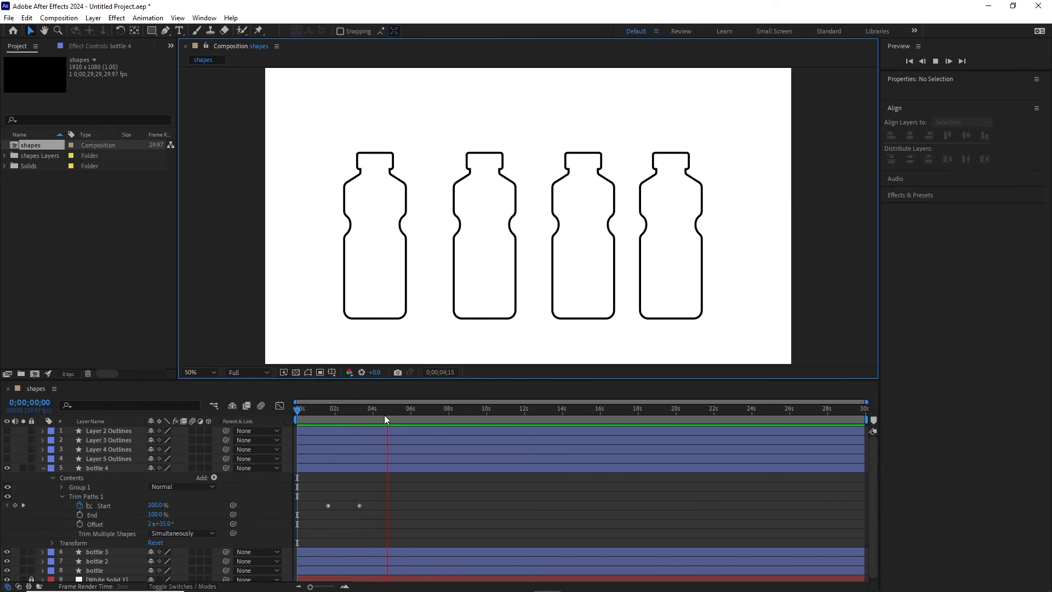
drag(386, 412, 333, 412)
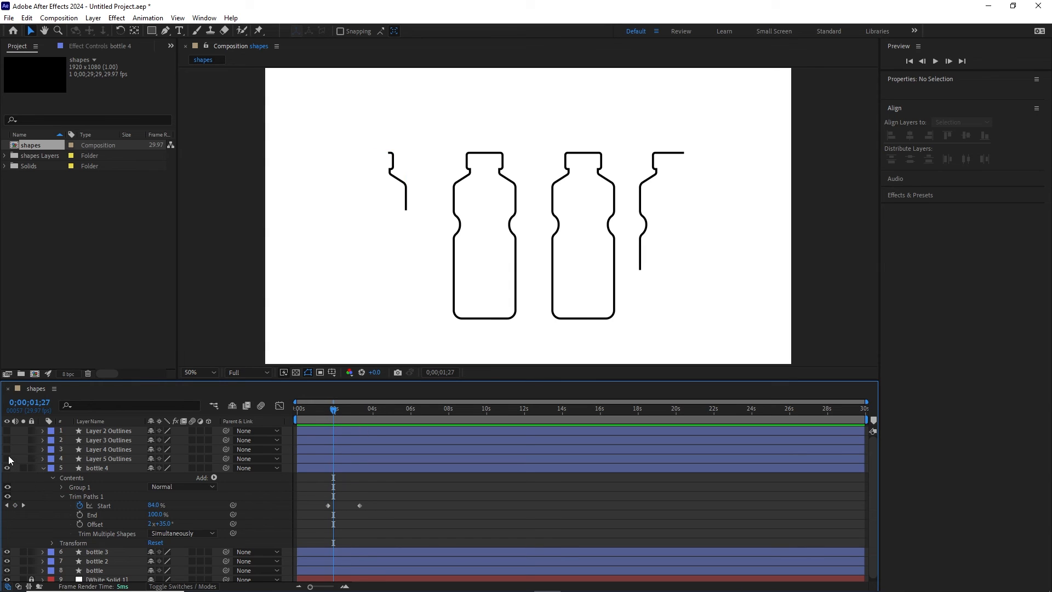
Show the four hidden outline layers, moving the leaf down to about 504.5, 874.5 and the star up to about 976, 149
drag(7, 458, 7, 430)
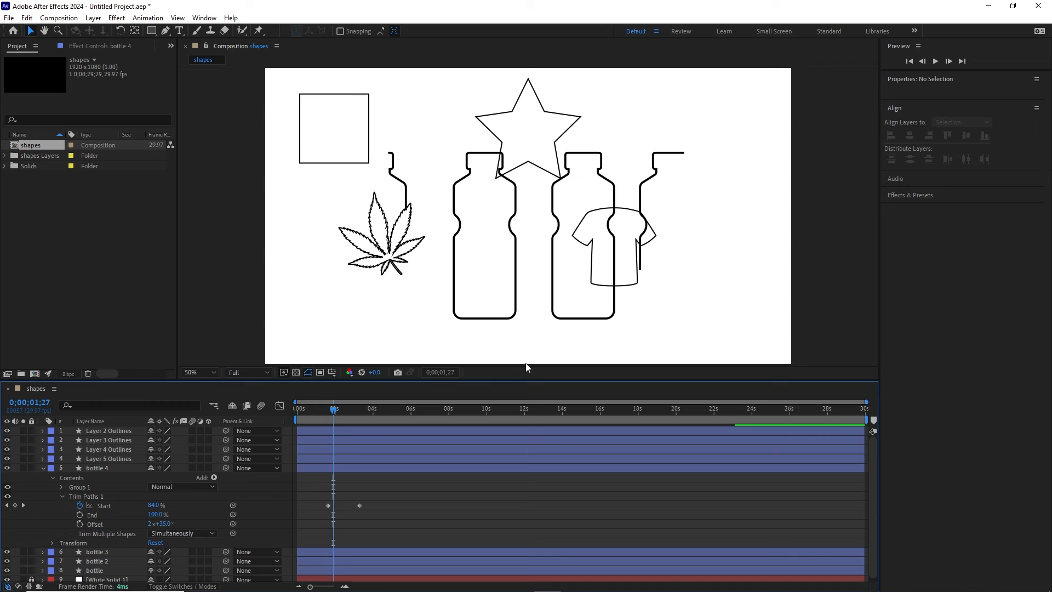
click(398, 272)
drag(397, 273, 419, 343)
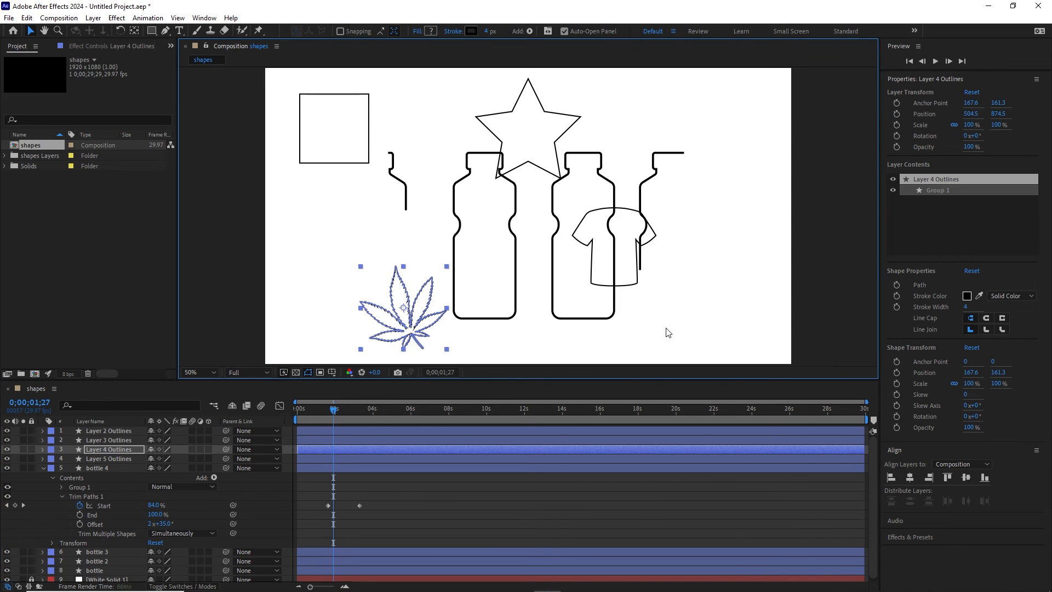
drag(563, 142, 567, 122)
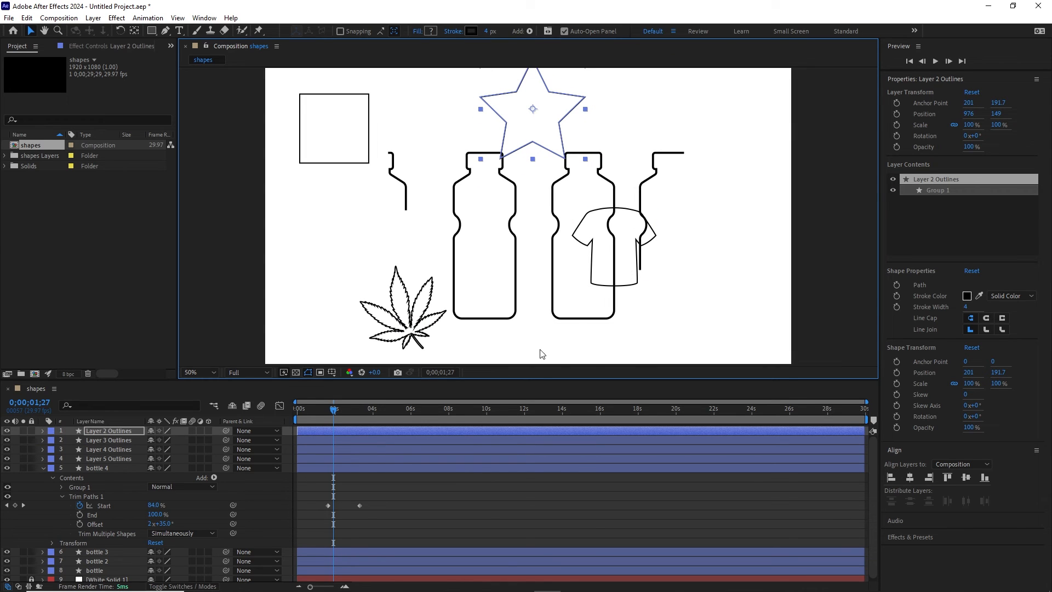
Scale all four bottle layers together to 136%
click(44, 468)
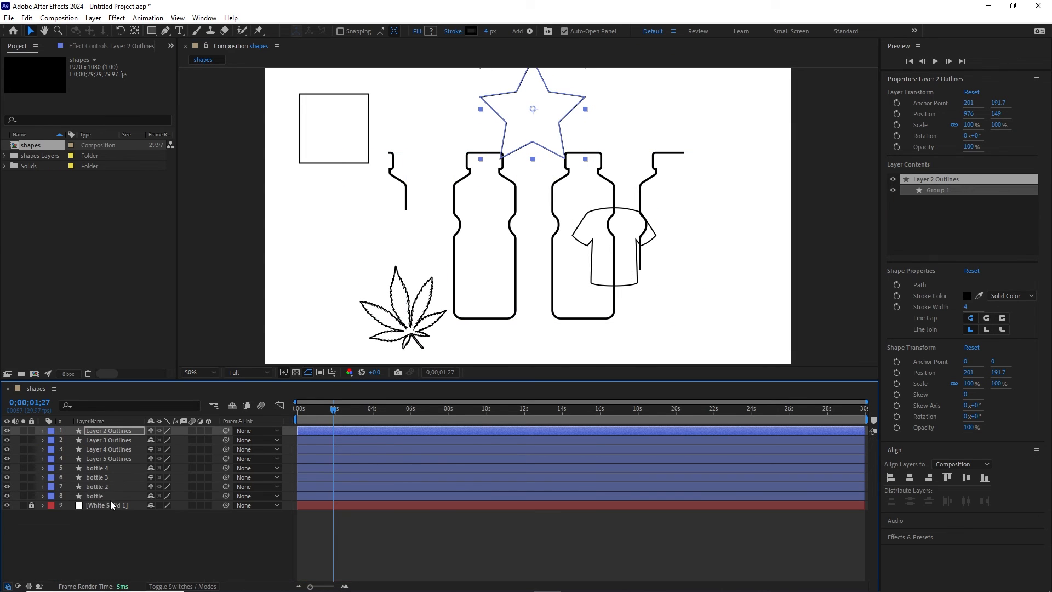
click(102, 495)
shift+click(99, 469)
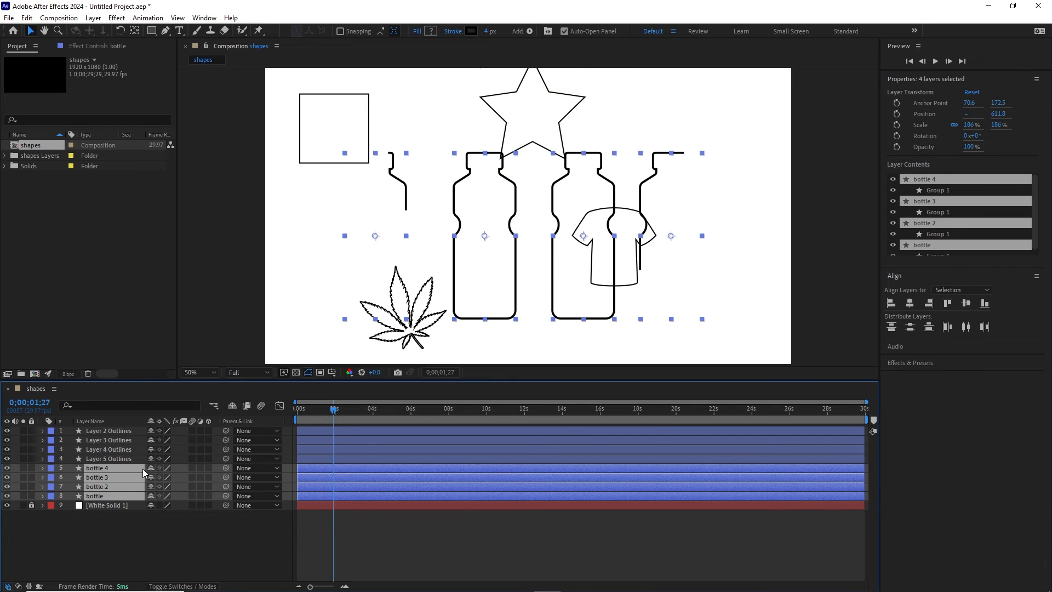
key(s)
drag(177, 482, 155, 478)
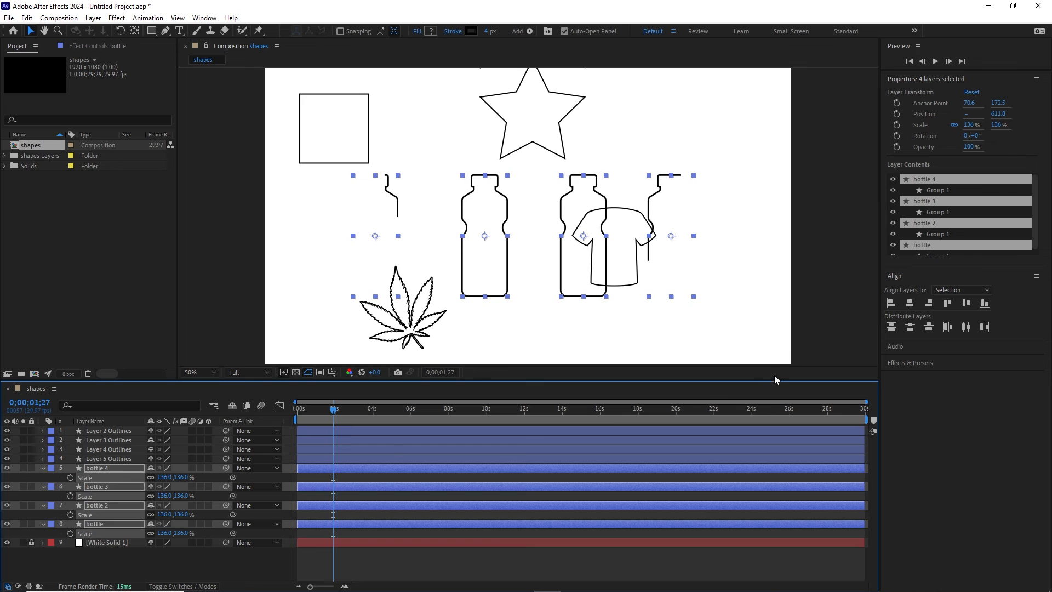
click(836, 305)
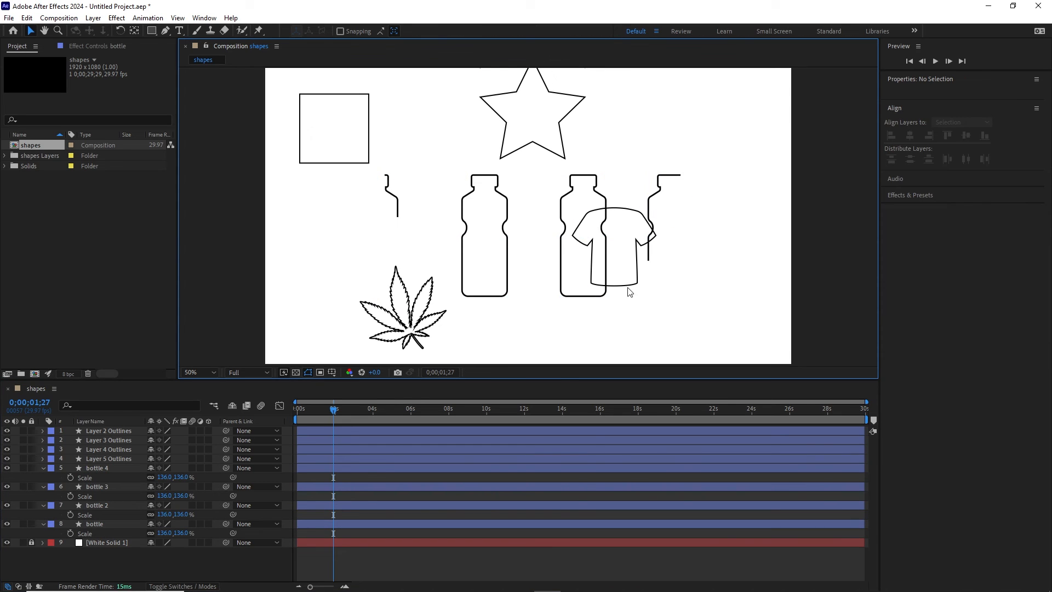
Move the T-shirt outline above the bottles, to about 1435.7, 192.3
drag(623, 285, 671, 160)
click(544, 151)
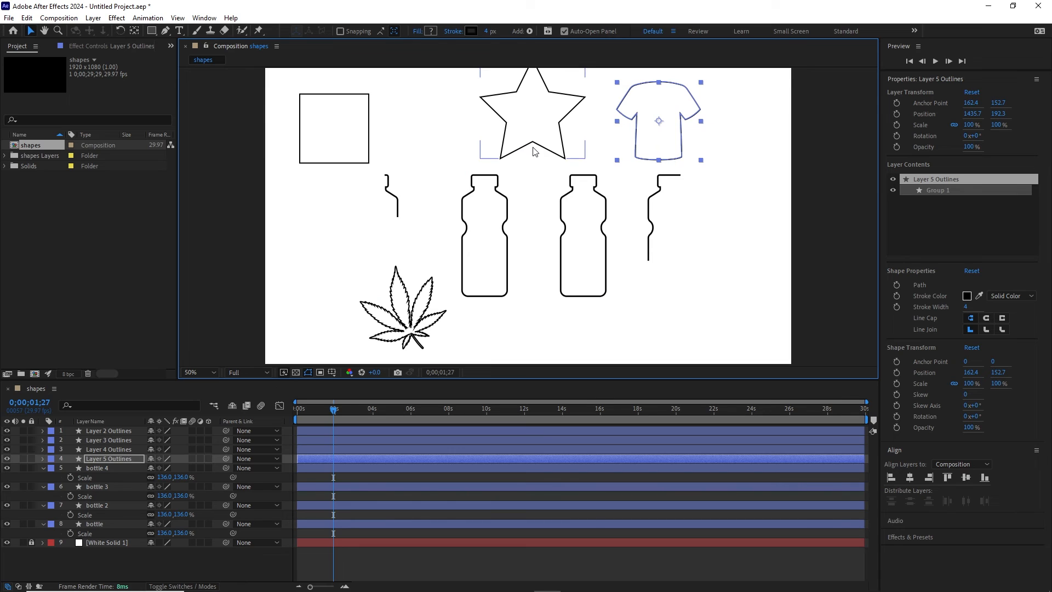
Move the star outline slightly down, to about 970, 181
drag(534, 146, 531, 156)
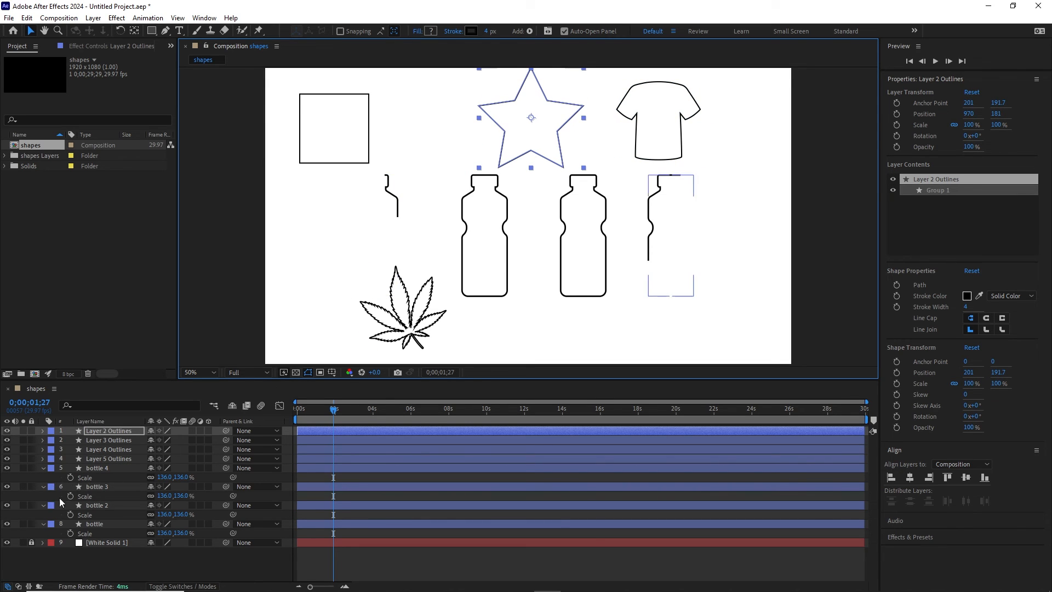
Copy Trim Paths 1 with its keyframes from the contents of the bottle 3 layer
click(92, 487)
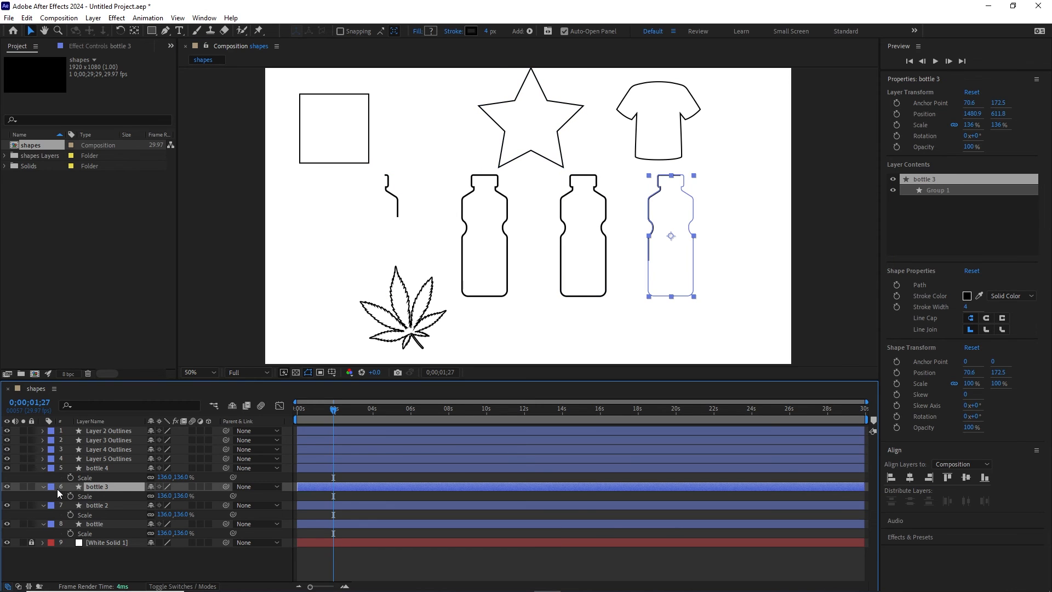
click(43, 487)
click(44, 488)
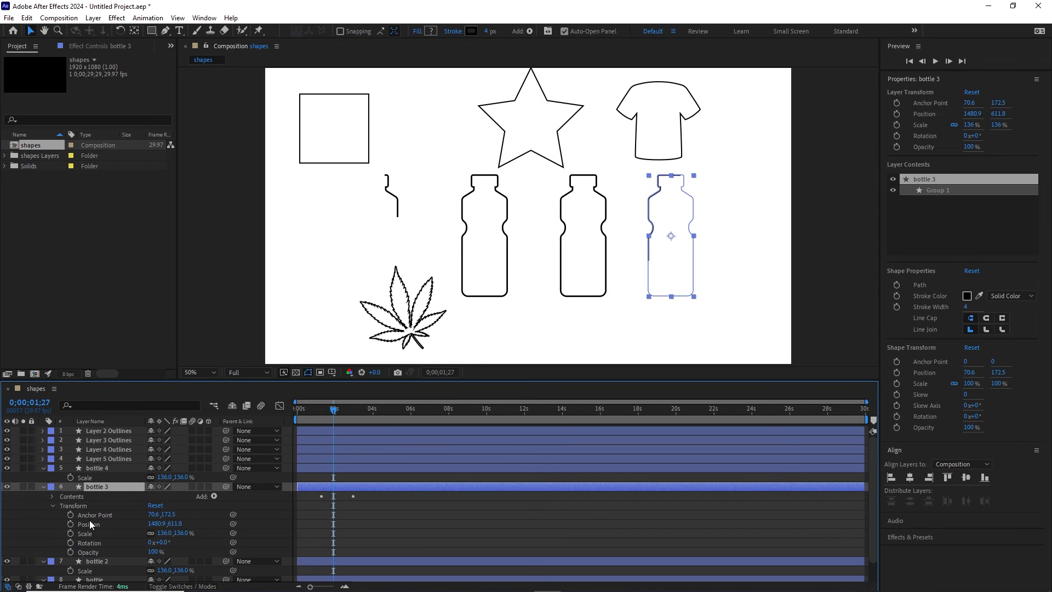
click(53, 496)
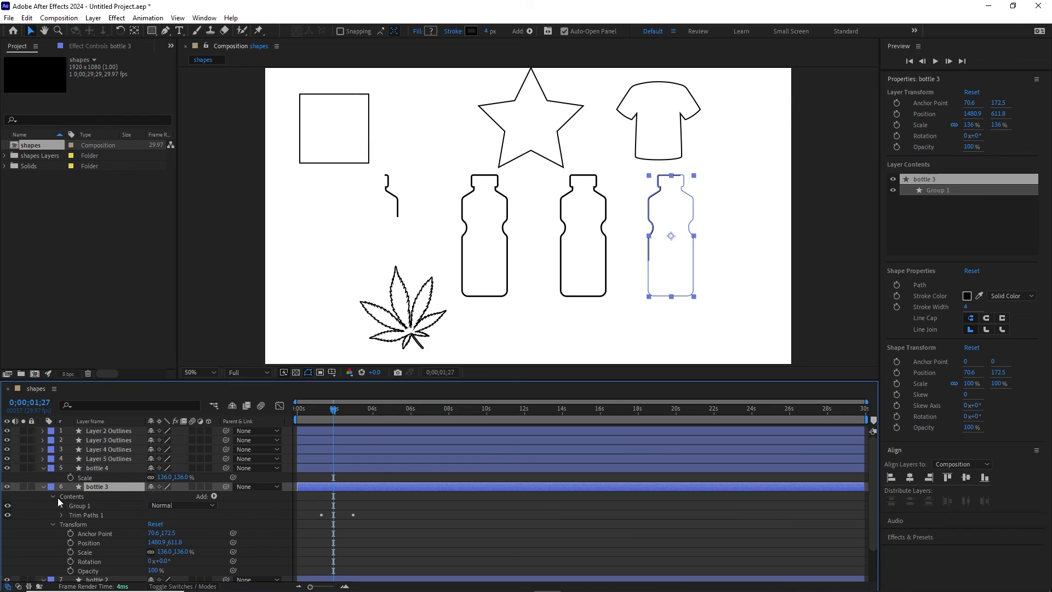
click(81, 517)
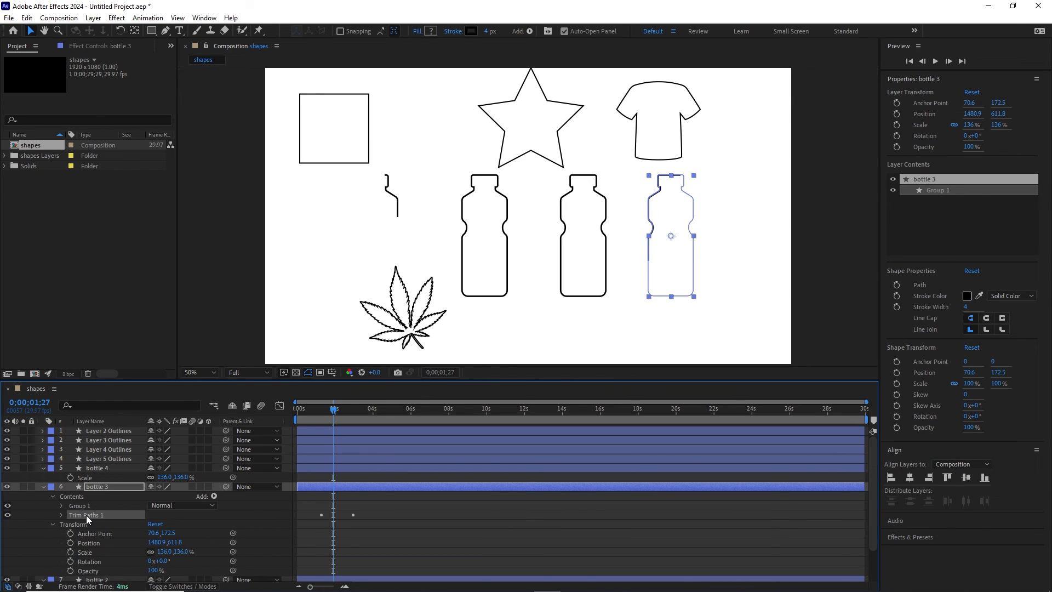
Collapse the expanded properties of all shape layers in the timeline and clear the selection
click(99, 469)
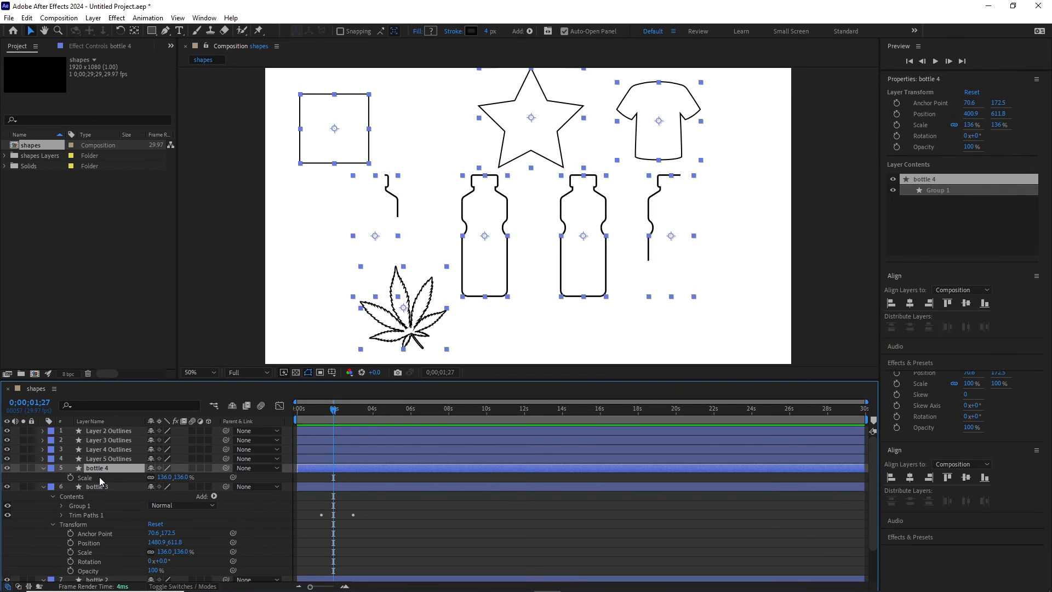
key(ctrl+a)
click(43, 487)
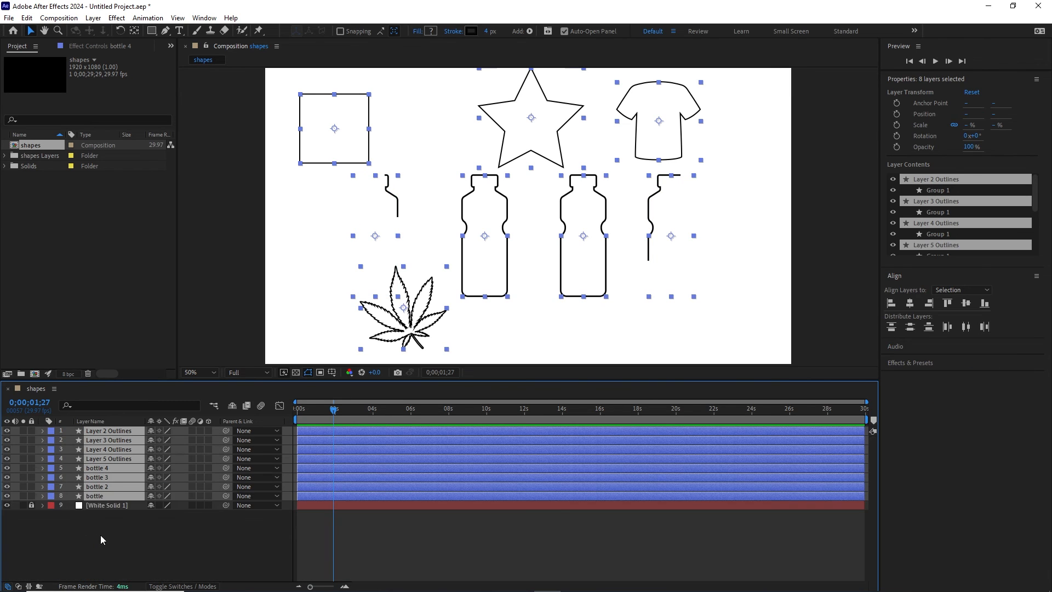
click(100, 535)
Paste the copied Trim Paths onto Layer 2, 3, 4 and 5 Outlines at 0;00;01;27 and show their End keyframes
click(101, 459)
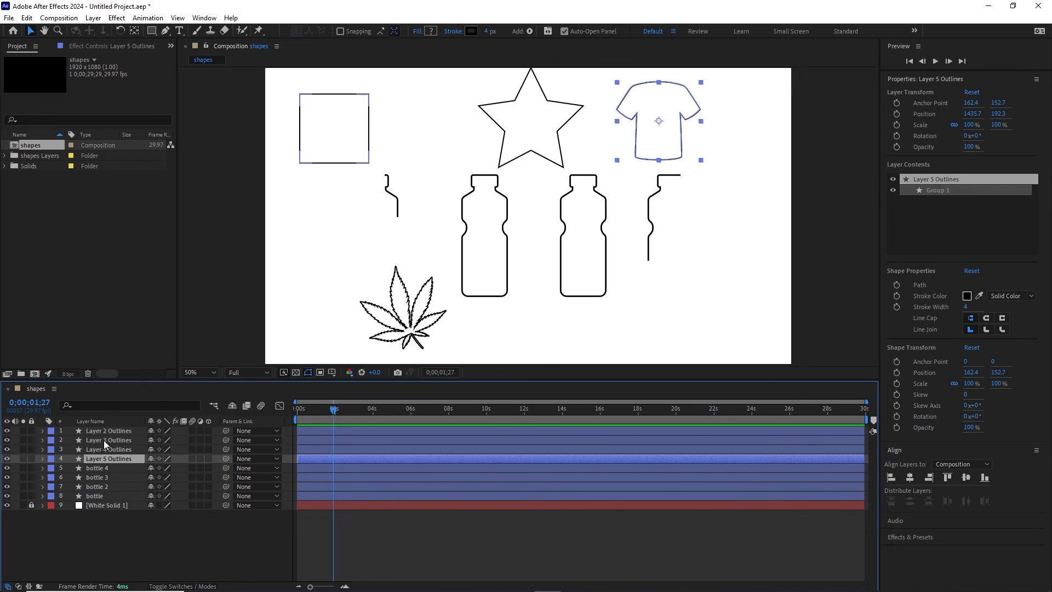
shift+click(102, 431)
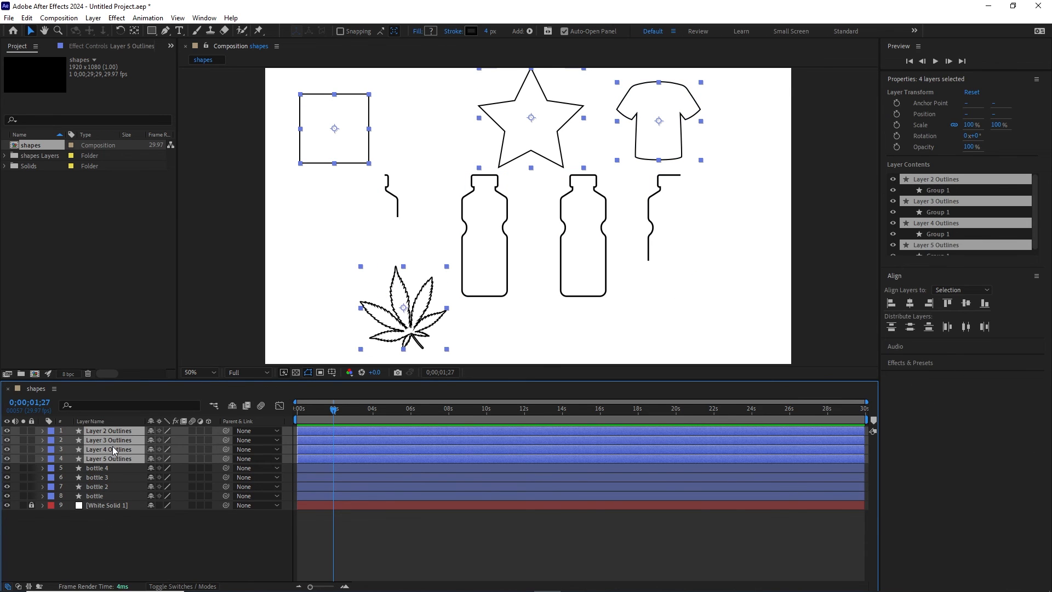
key(ctrl+v)
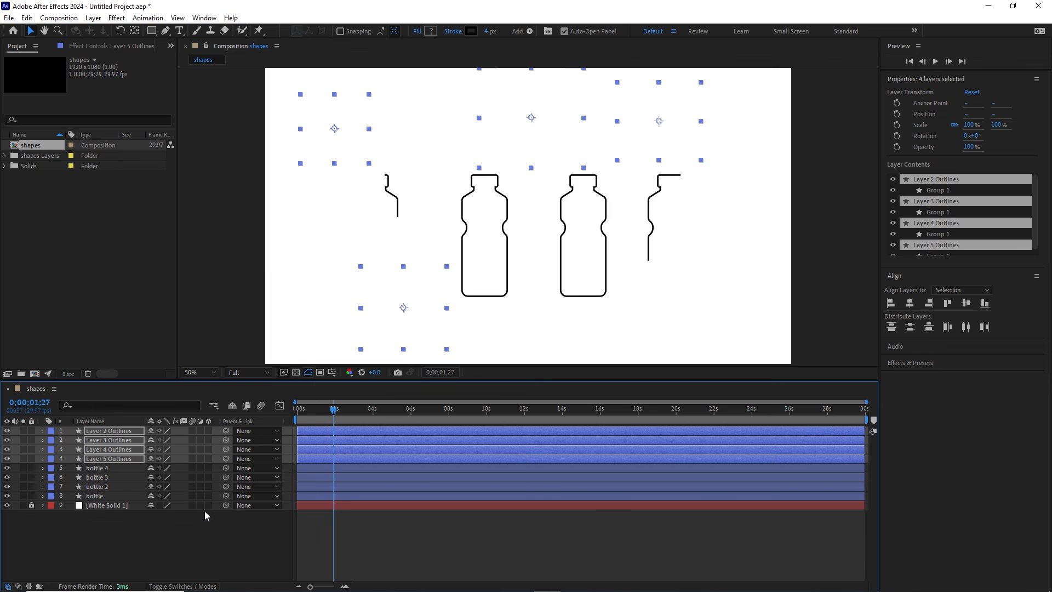
key(u)
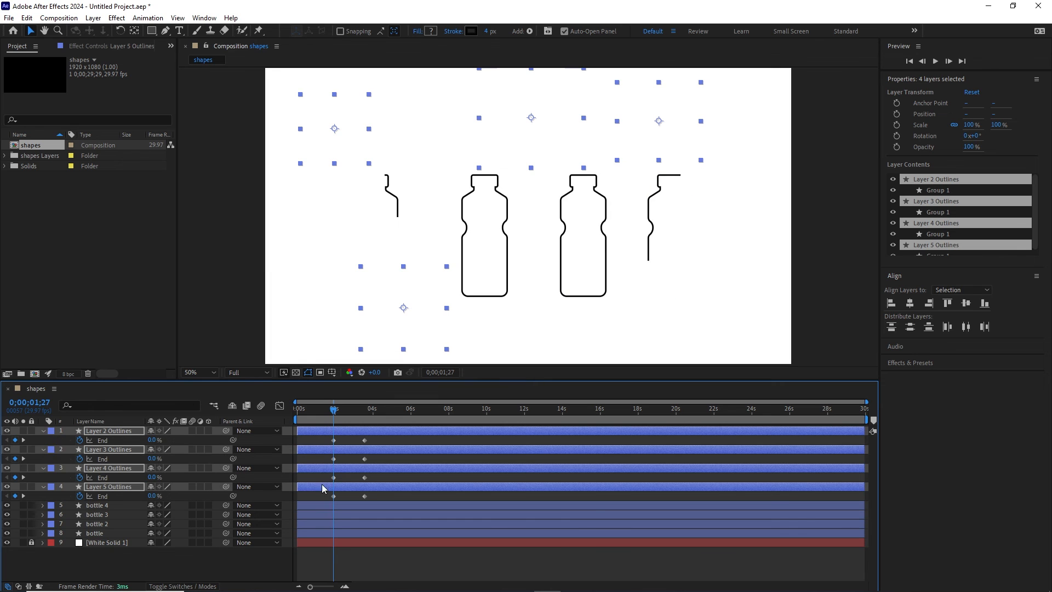
At 0;00;04;05, move the leaf outline up between the square and the star, to about 572.5, 196.5
drag(334, 413, 376, 412)
click(848, 323)
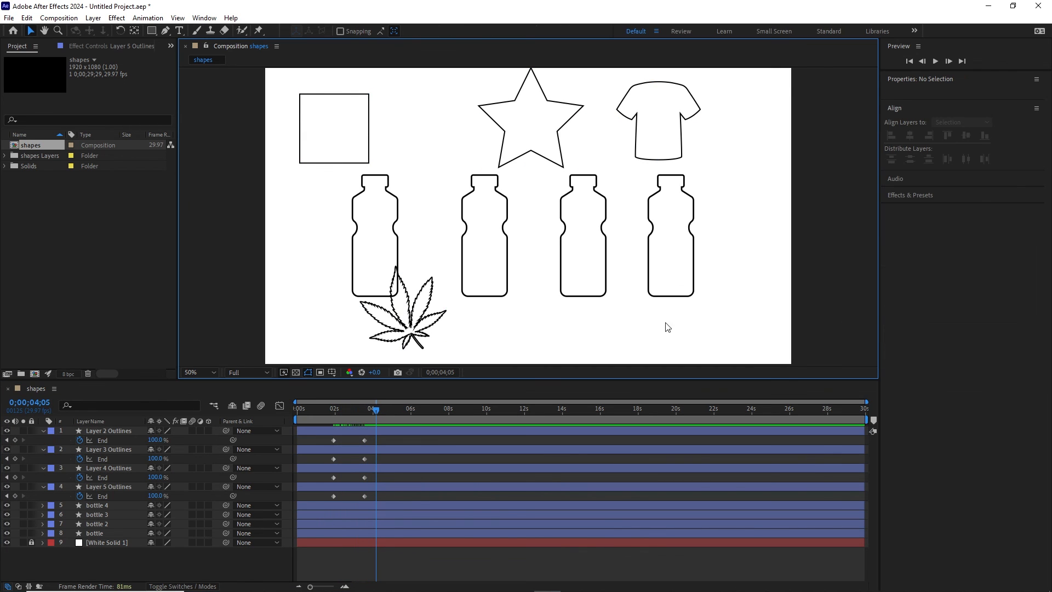
click(430, 322)
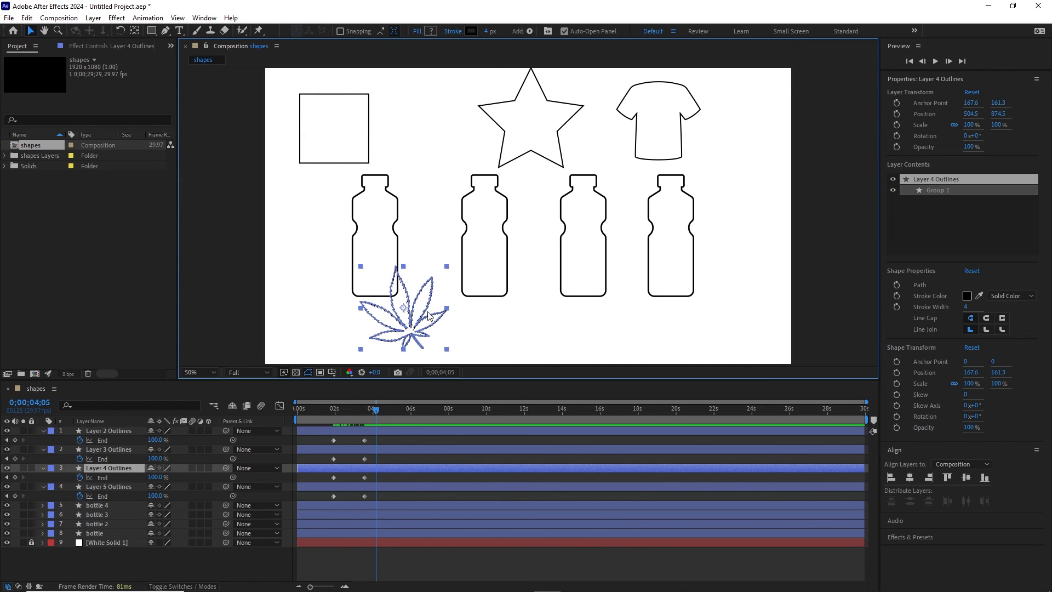
drag(434, 298, 448, 127)
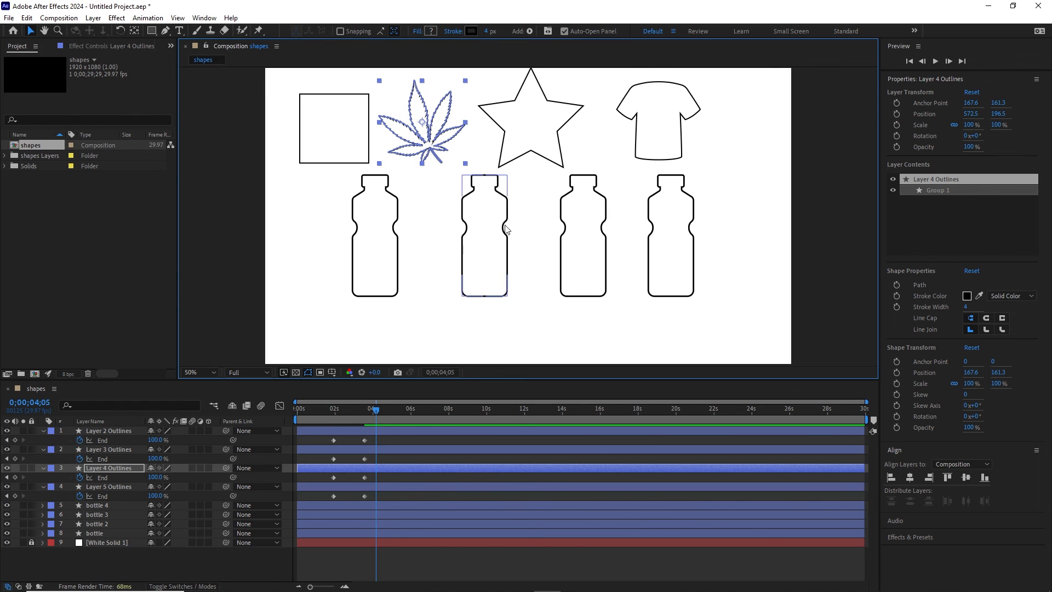
Move all four bottle layers down together by about 180 pixels, keeping their horizontal positions
click(689, 296)
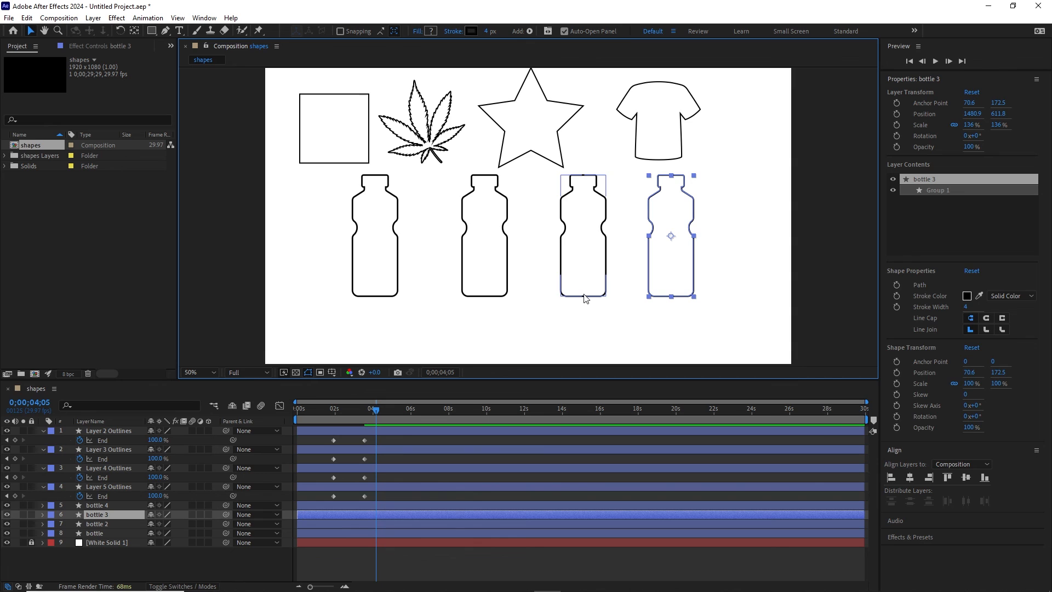
shift+click(585, 299)
shift+click(501, 298)
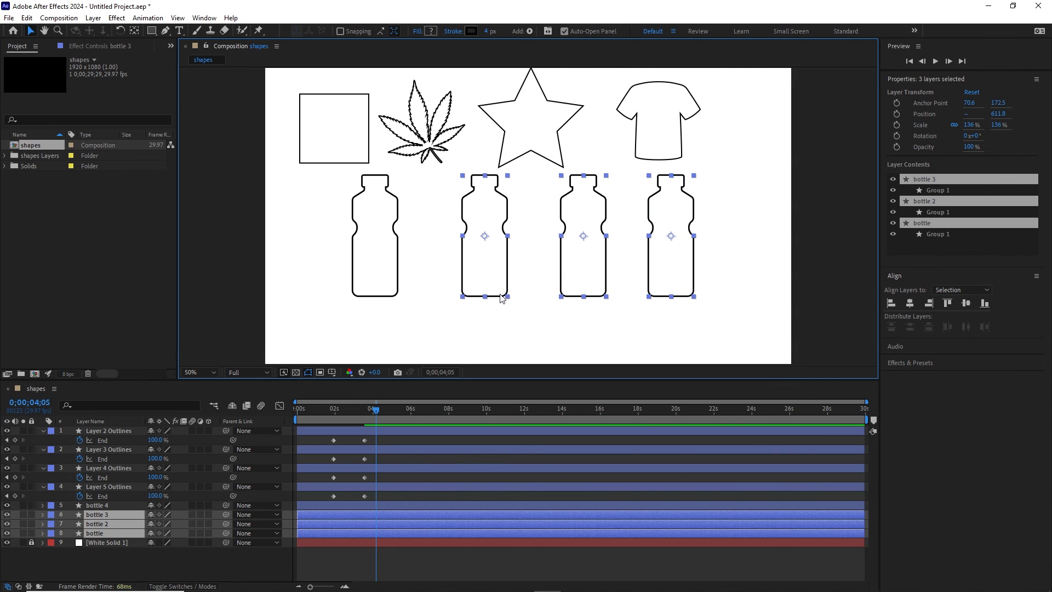
shift+click(382, 298)
key(shift+Down)
key(shift+Down)
key(shift+Down)
key(shift+Down)
key(shift+Down)
key(shift+Down)
key(shift+Down)
key(shift+Down)
key(shift+Down)
key(shift+Down)
key(shift+Down)
key(shift+Down)
key(shift+Down)
key(shift+Down)
key(shift+Down)
key(shift+Down)
key(shift+Down)
key(shift+Down)
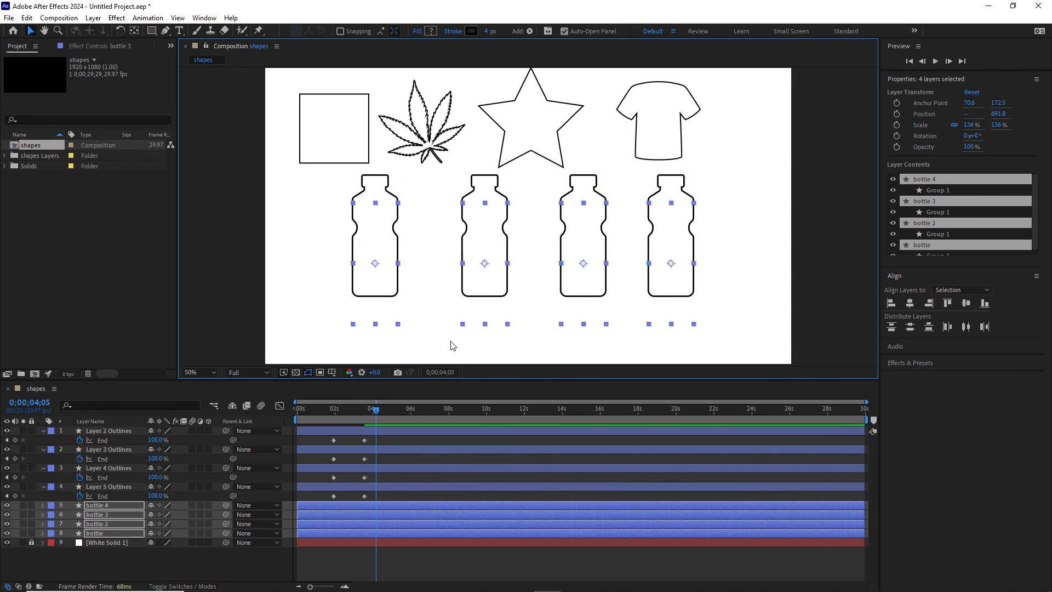
Stagger the End keyframes progressively later for the leaf, square and star after the T-shirt's, and preview the animation from the beginning
drag(376, 411, 318, 409)
mouse_move(371, 480)
mouse_down()
mouse_move(331, 478)
mouse_move(341, 477)
mouse_move(330, 464)
mouse_up()
click(377, 457)
drag(334, 458, 353, 438)
key(space)
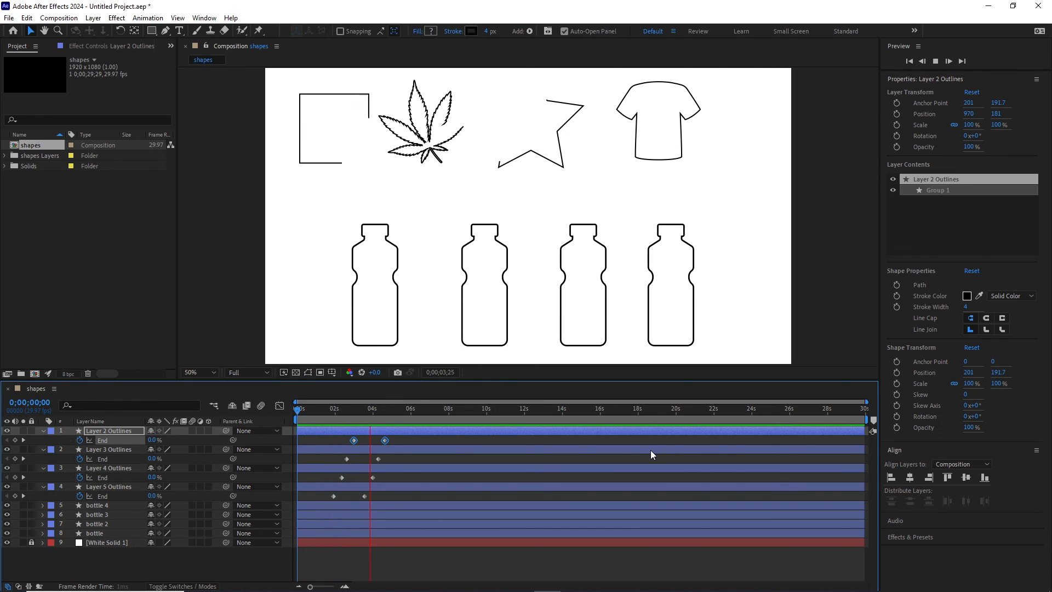
click(409, 408)
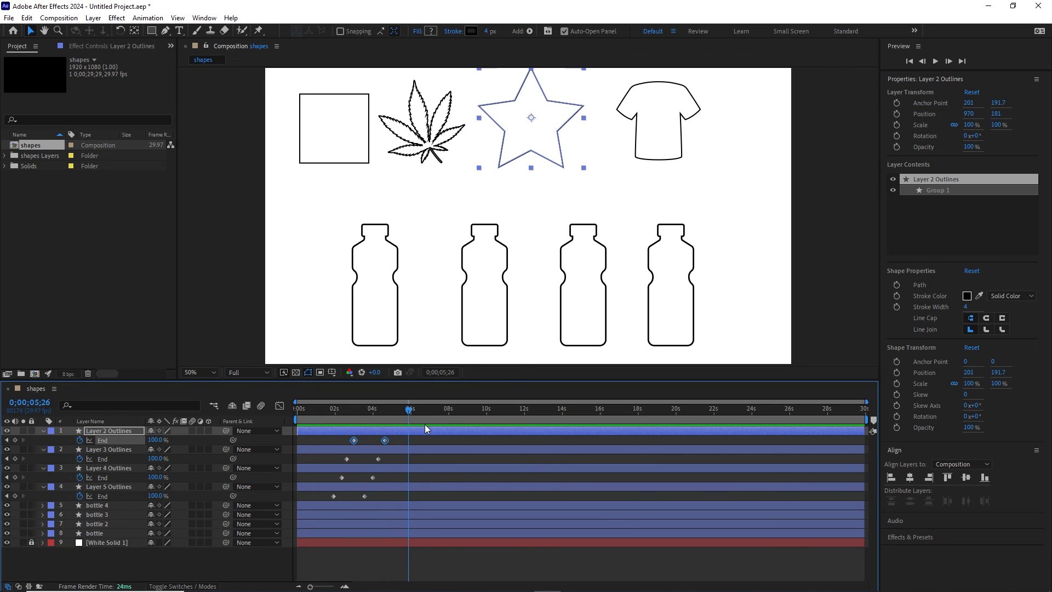